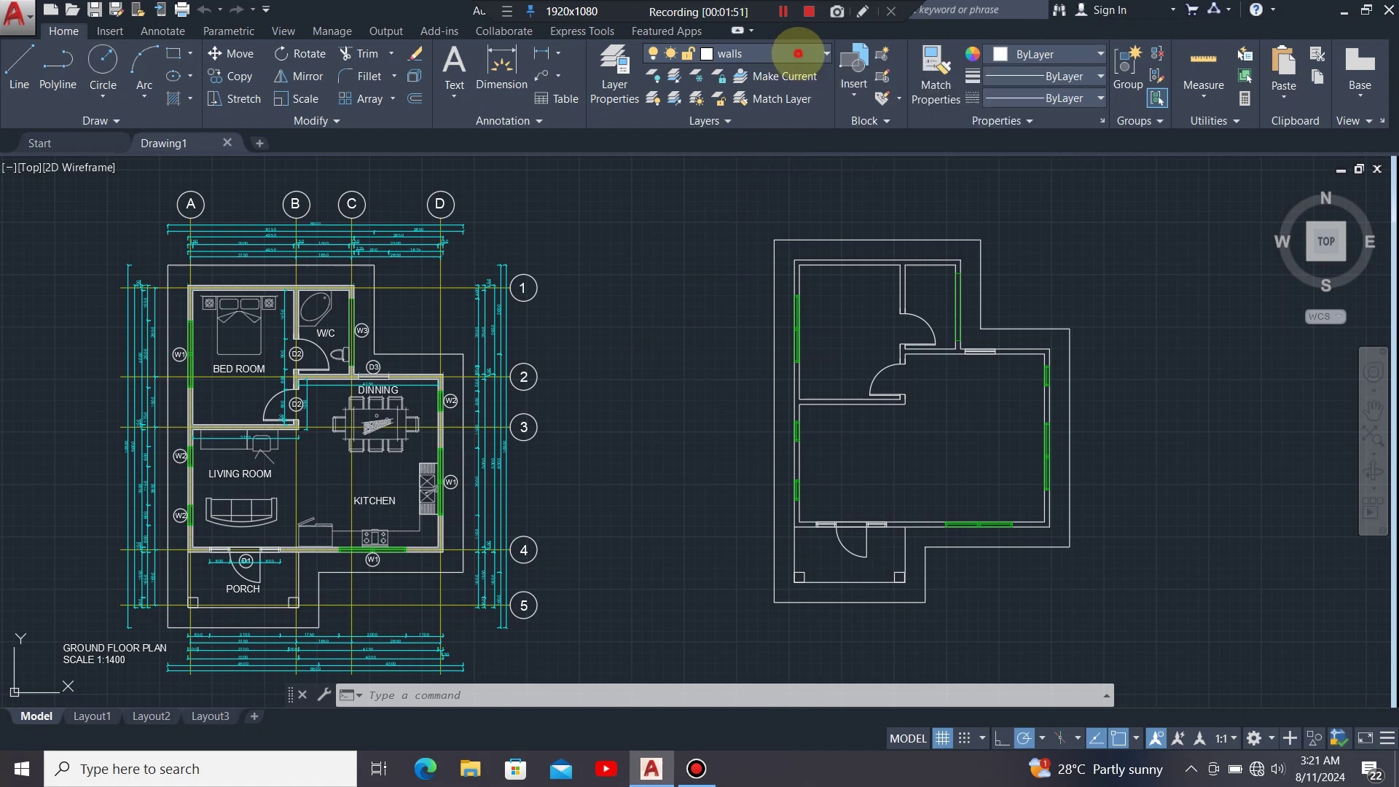
# - Make the hatch layer current and set up a hatch with the ANSI31 pattern at scale 1000
pyautogui.click(798, 52)
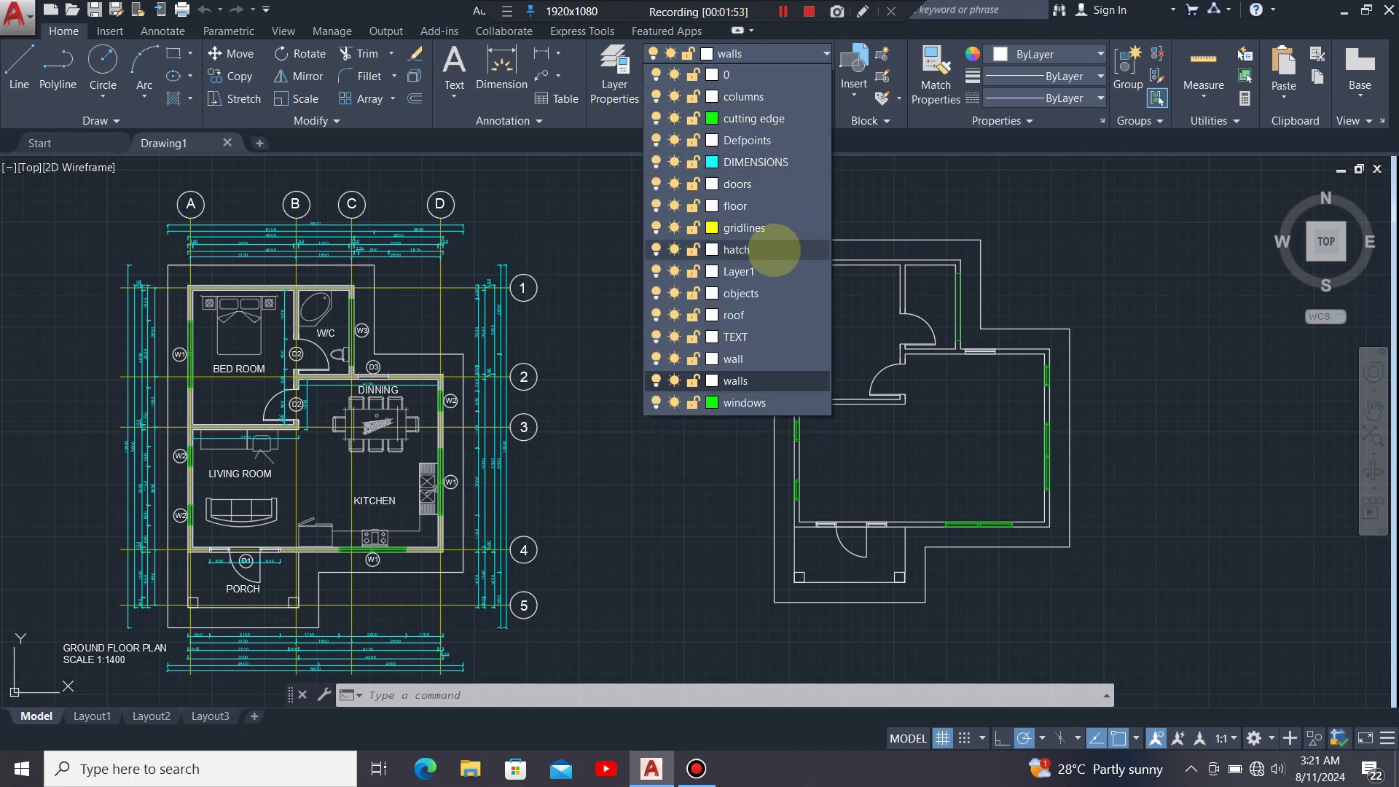
pyautogui.click(774, 250)
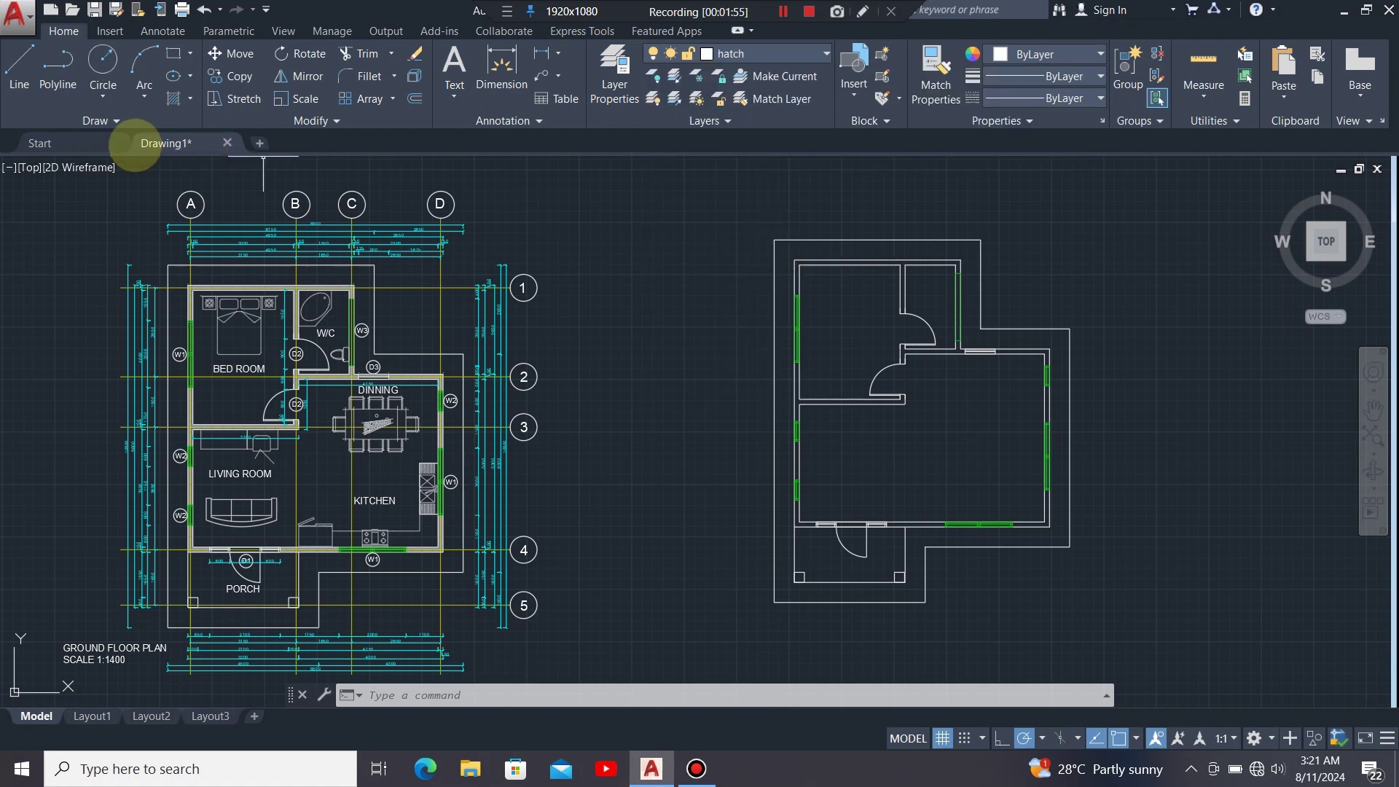
pyautogui.click(174, 98)
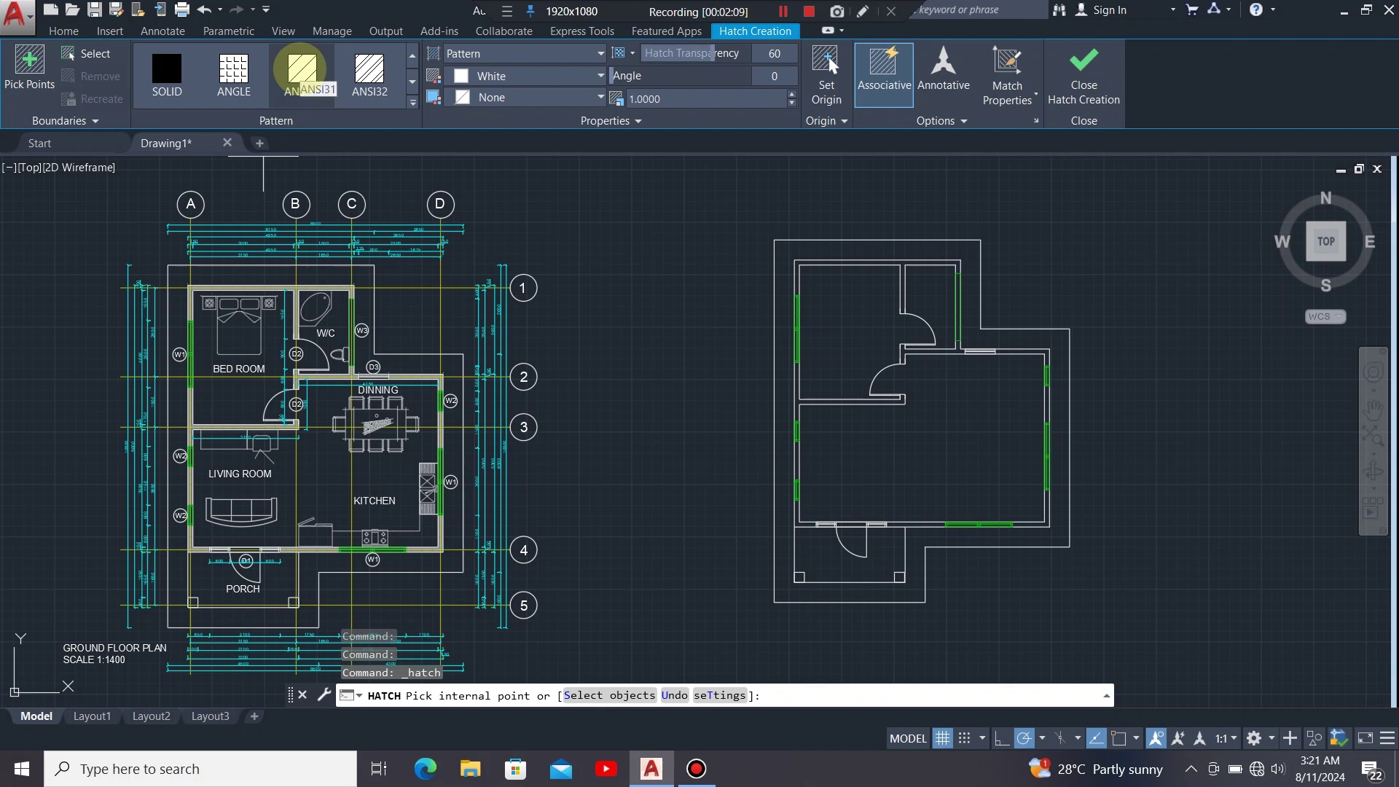
pyautogui.click(301, 70)
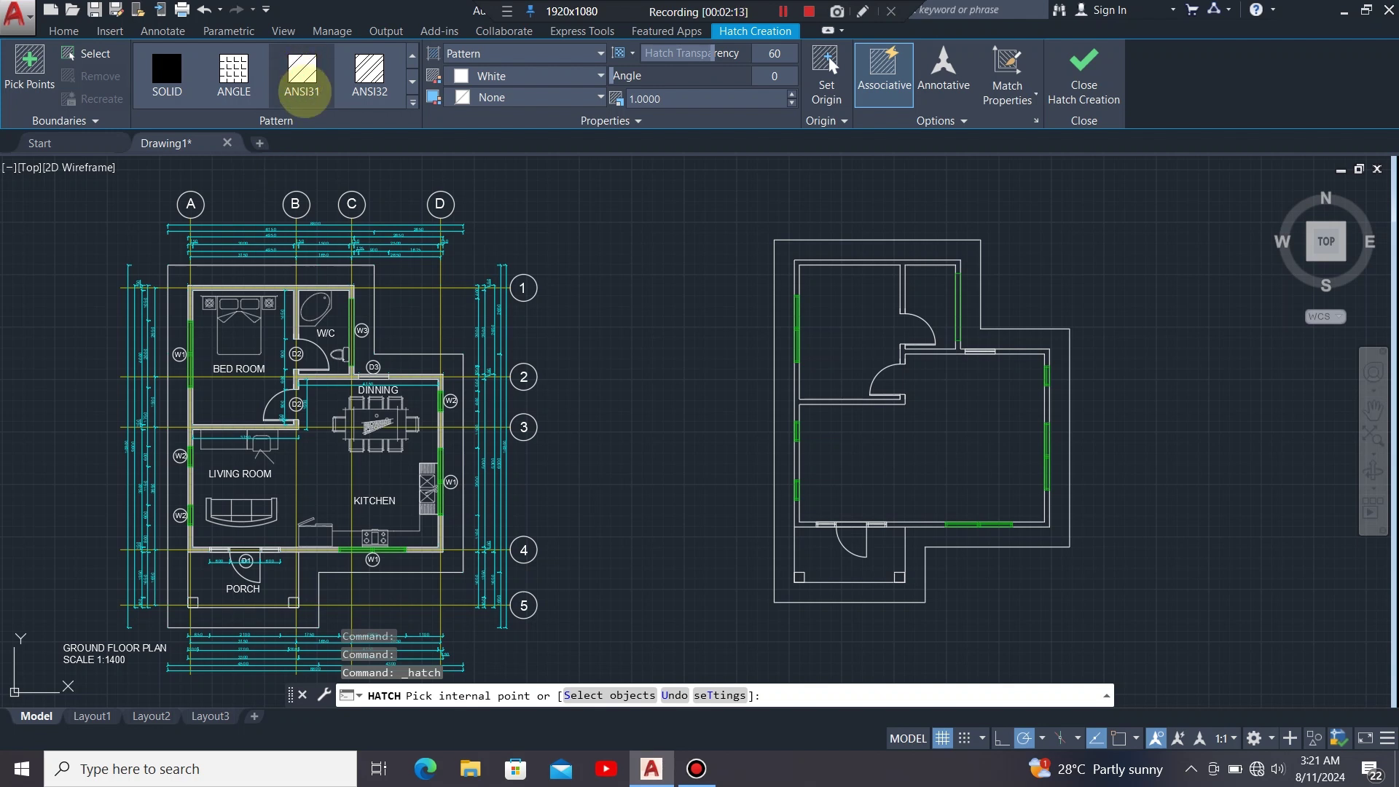
pyautogui.click(669, 100)
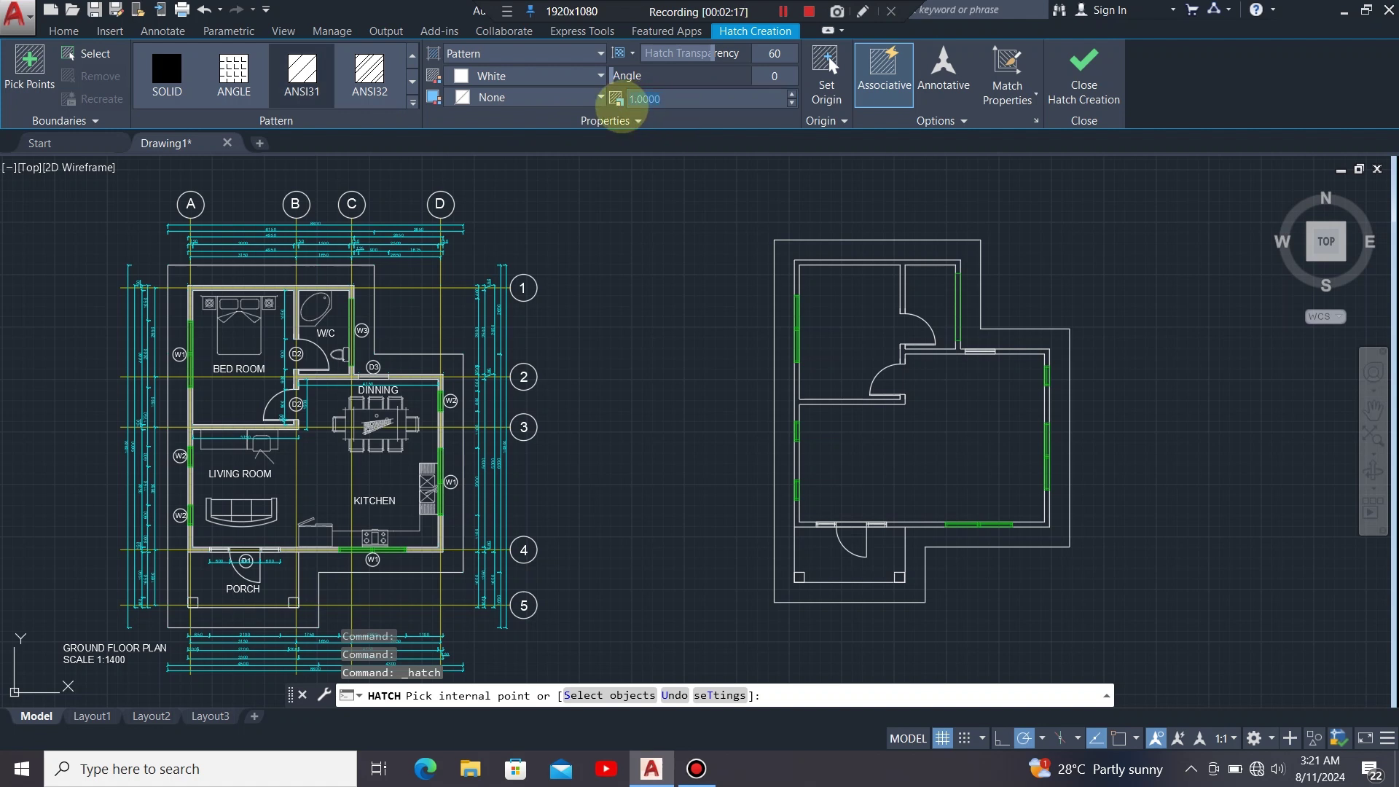
pyautogui.write('1000')
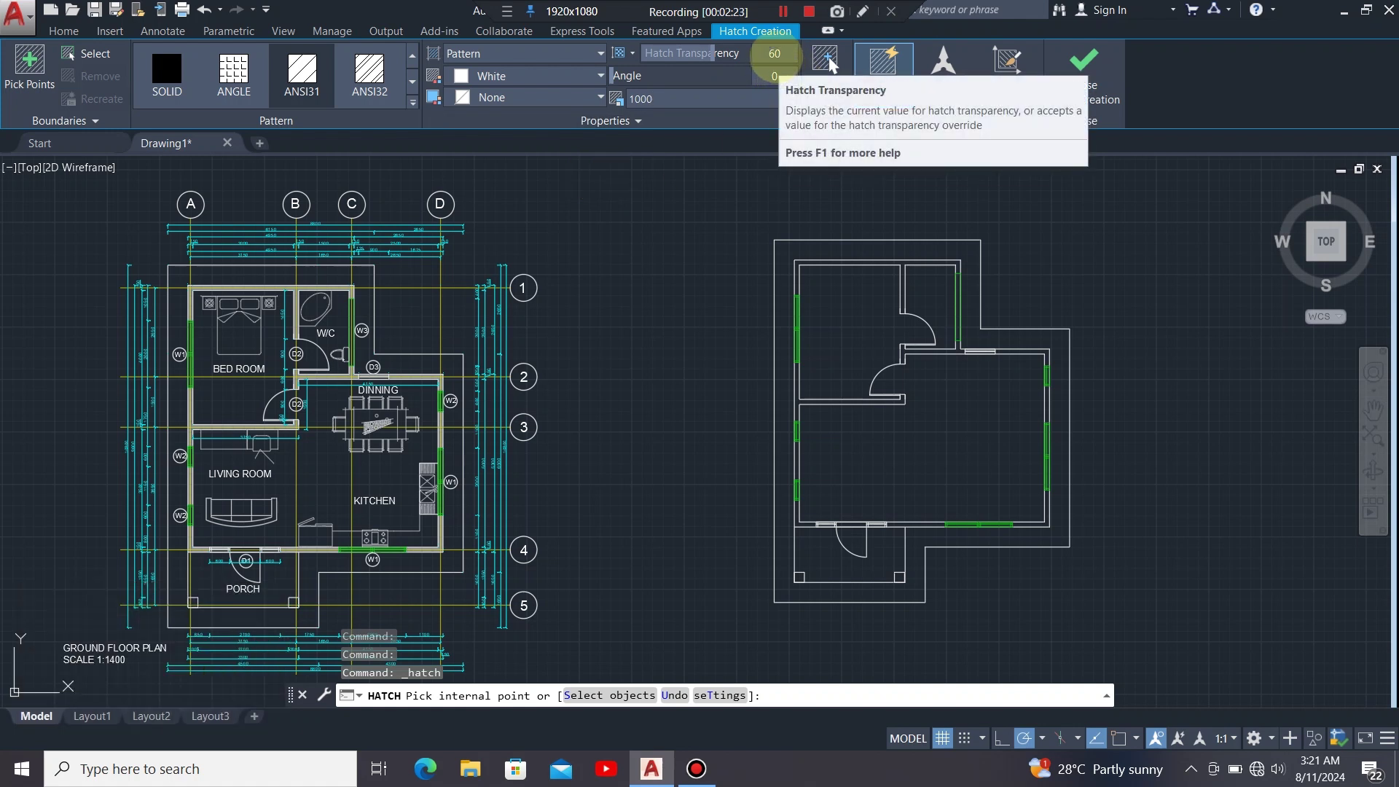
pyautogui.click(774, 55)
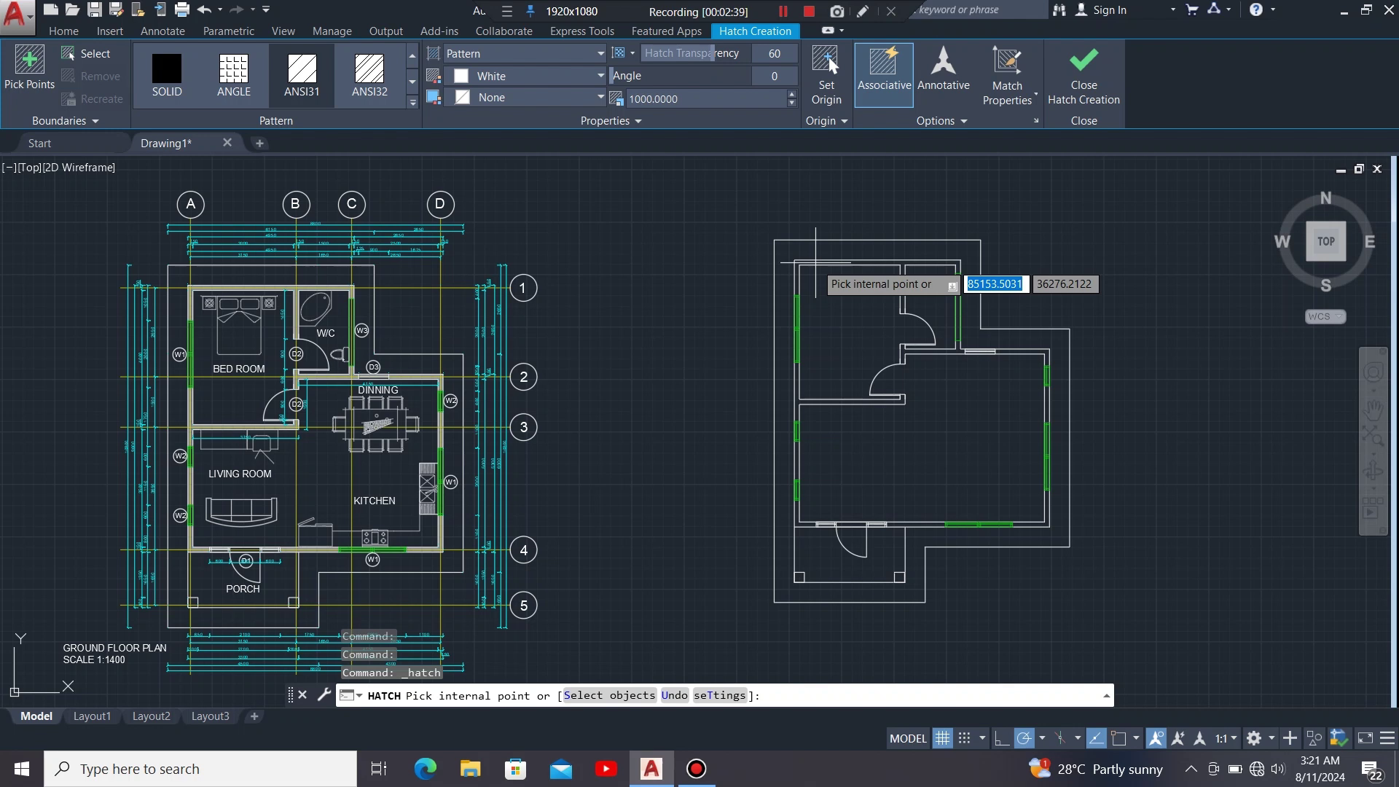
# - Hatch all wall segments of the undimensioned floor plan, including the outer walls and the interior partitions
pyautogui.click(811, 264)
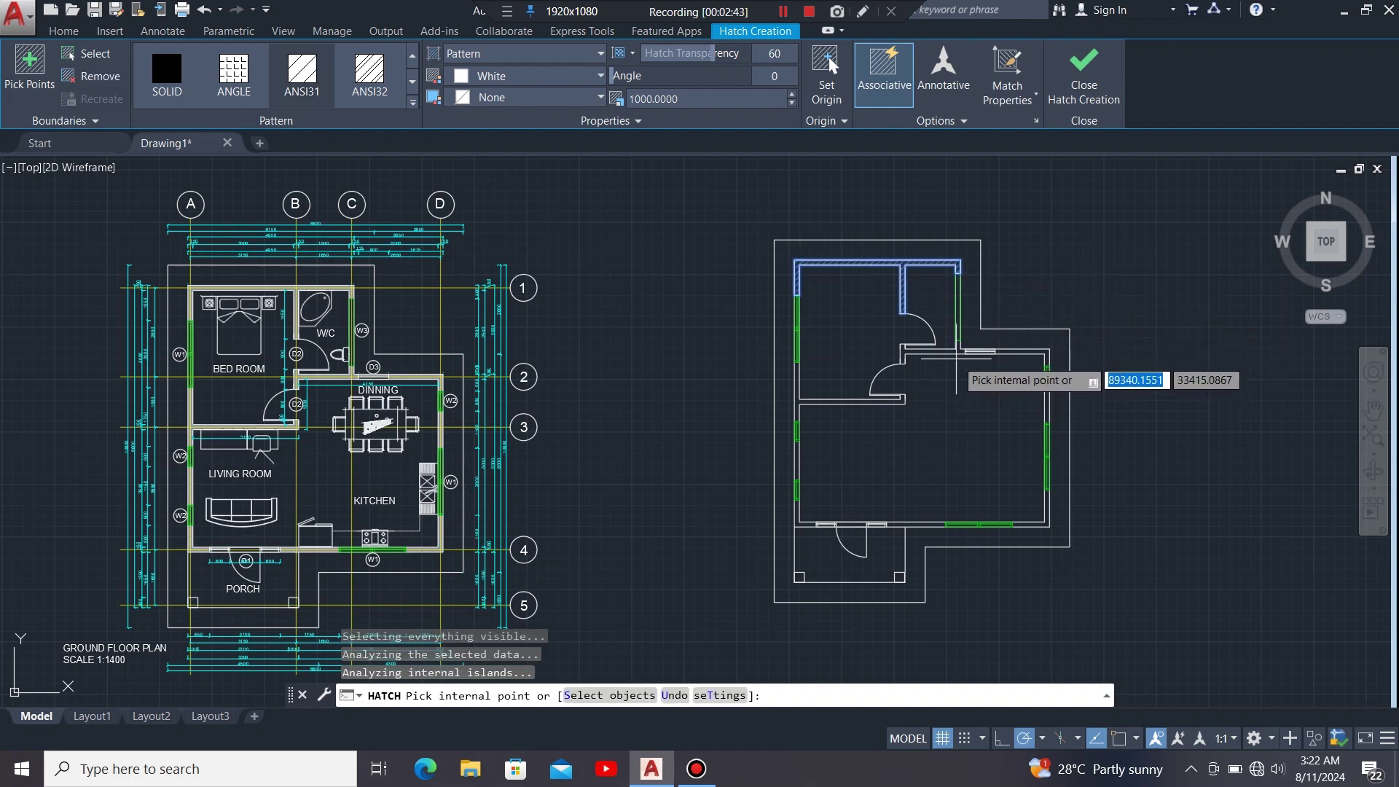
pyautogui.click(1021, 350)
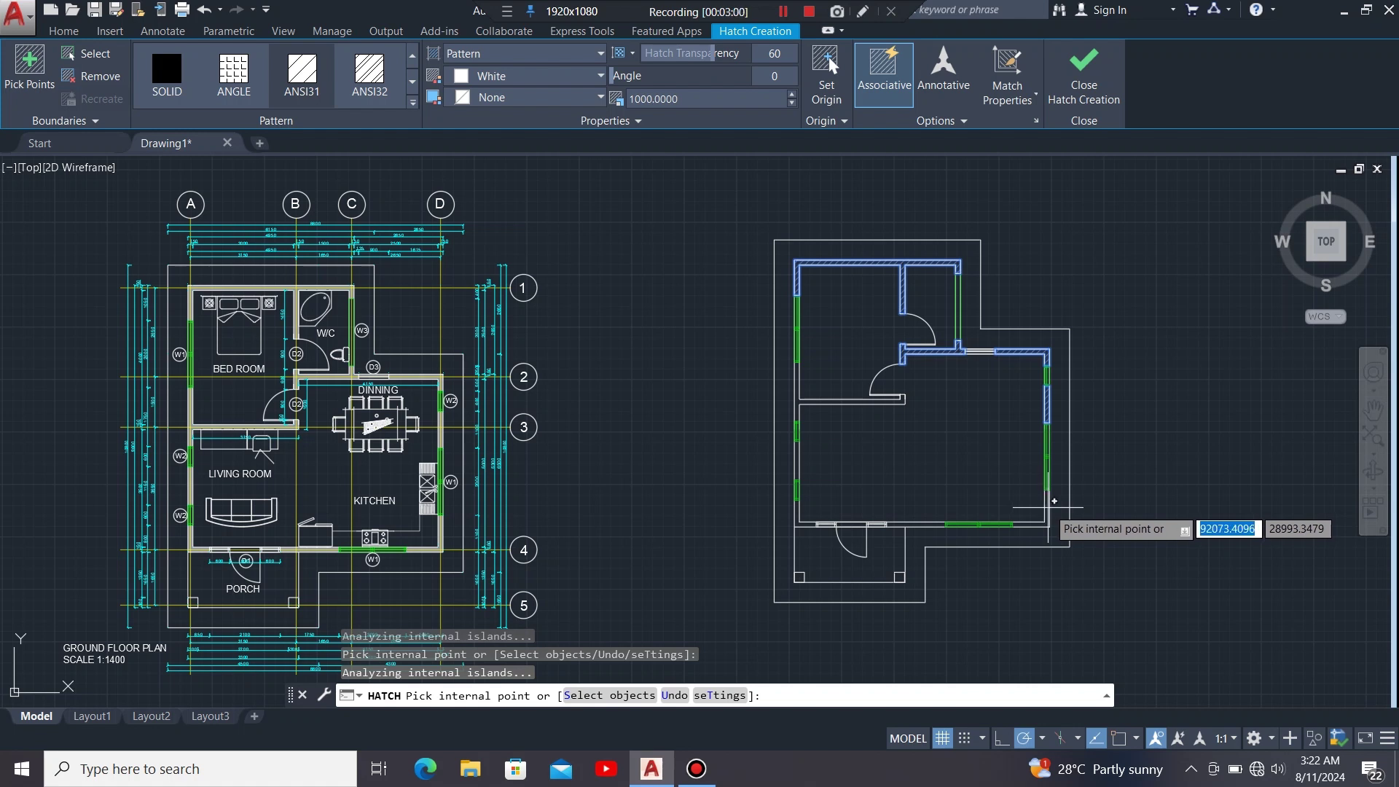
pyautogui.click(1048, 507)
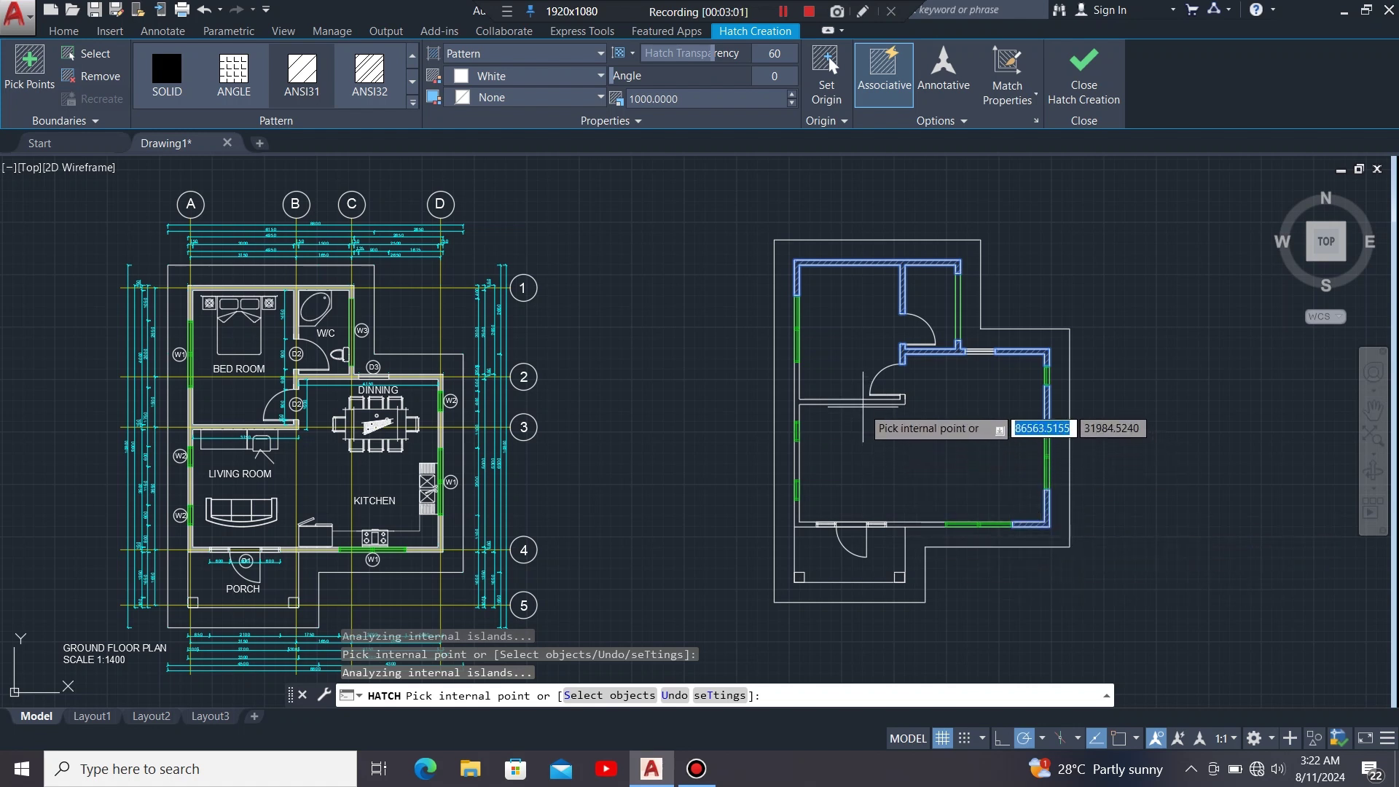
pyautogui.click(863, 403)
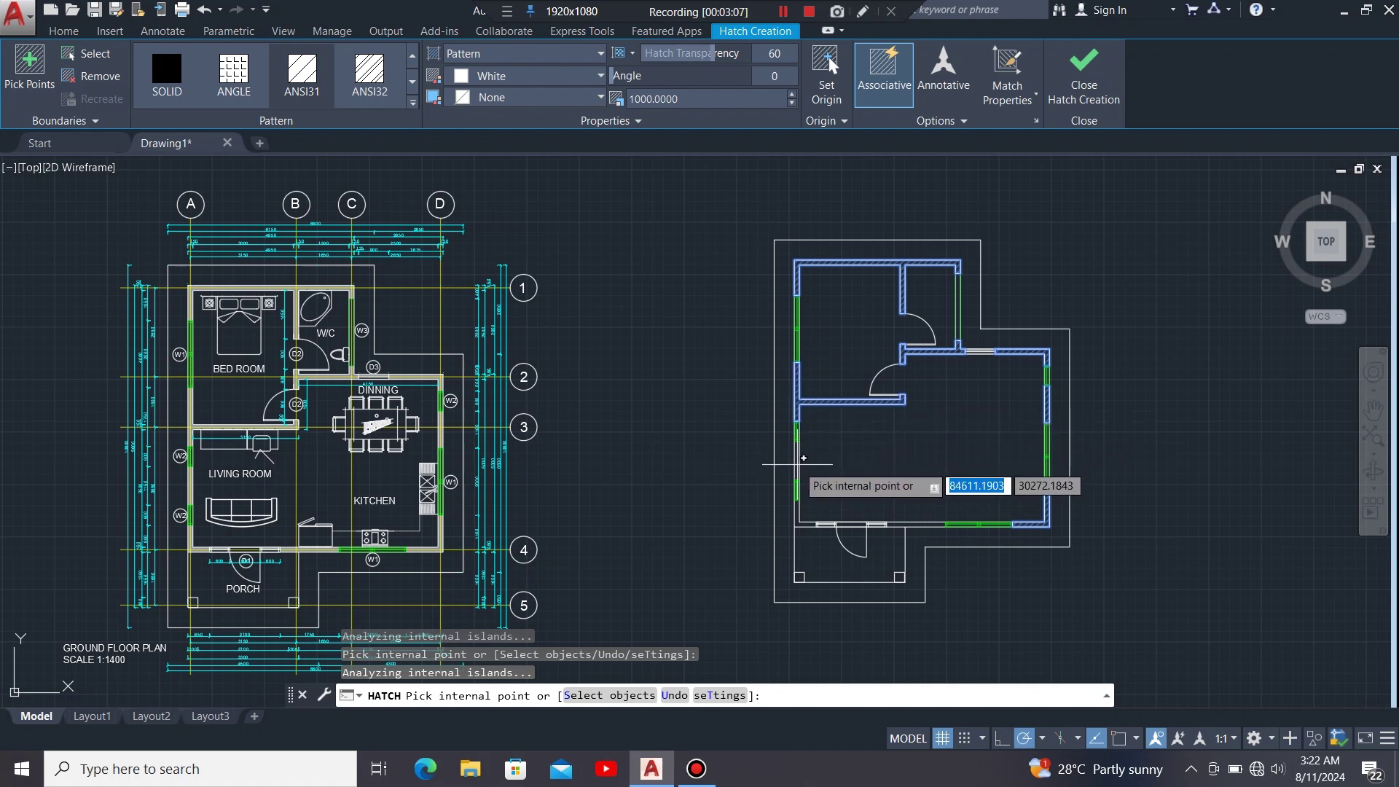
pyautogui.click(796, 463)
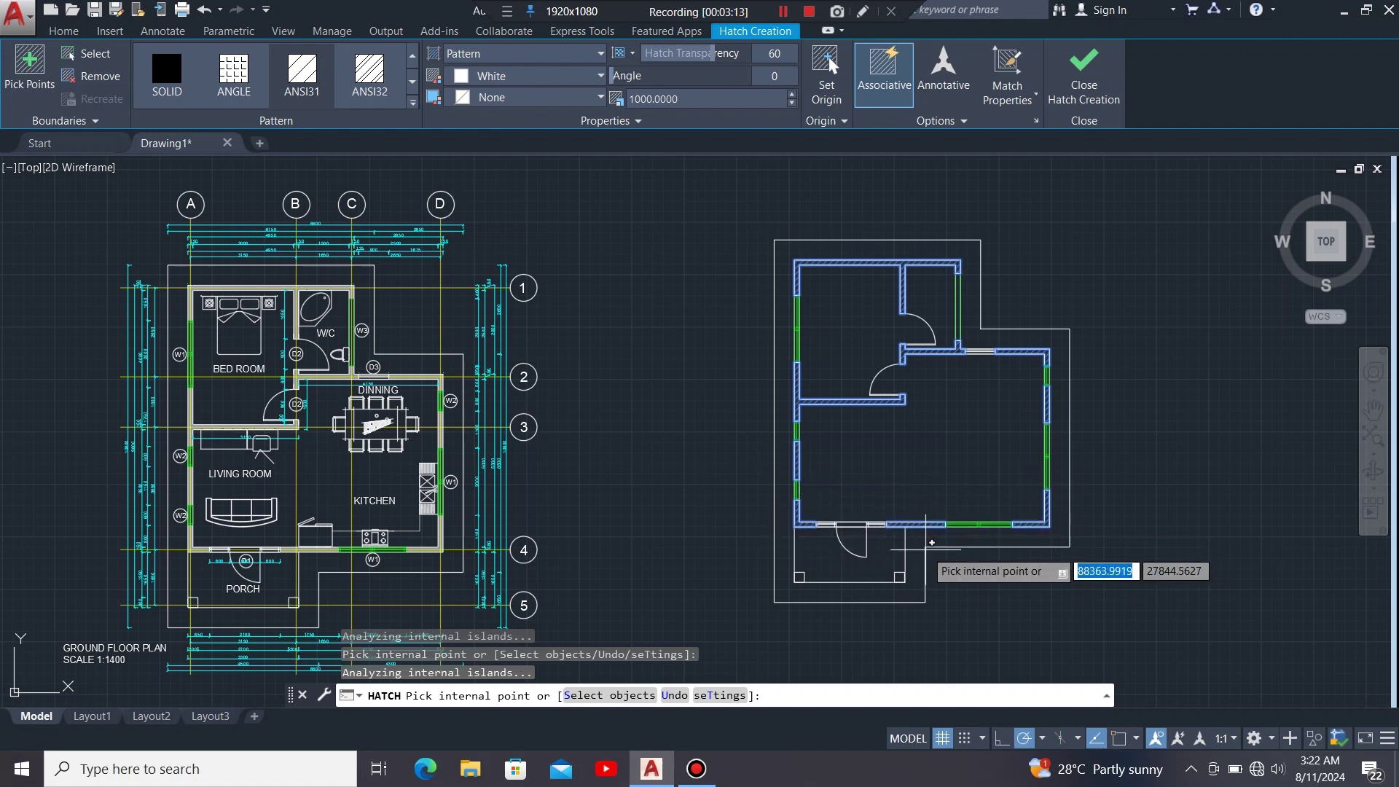
pyautogui.scroll(2, 861, 408)
pyautogui.scroll(2, 861, 409)
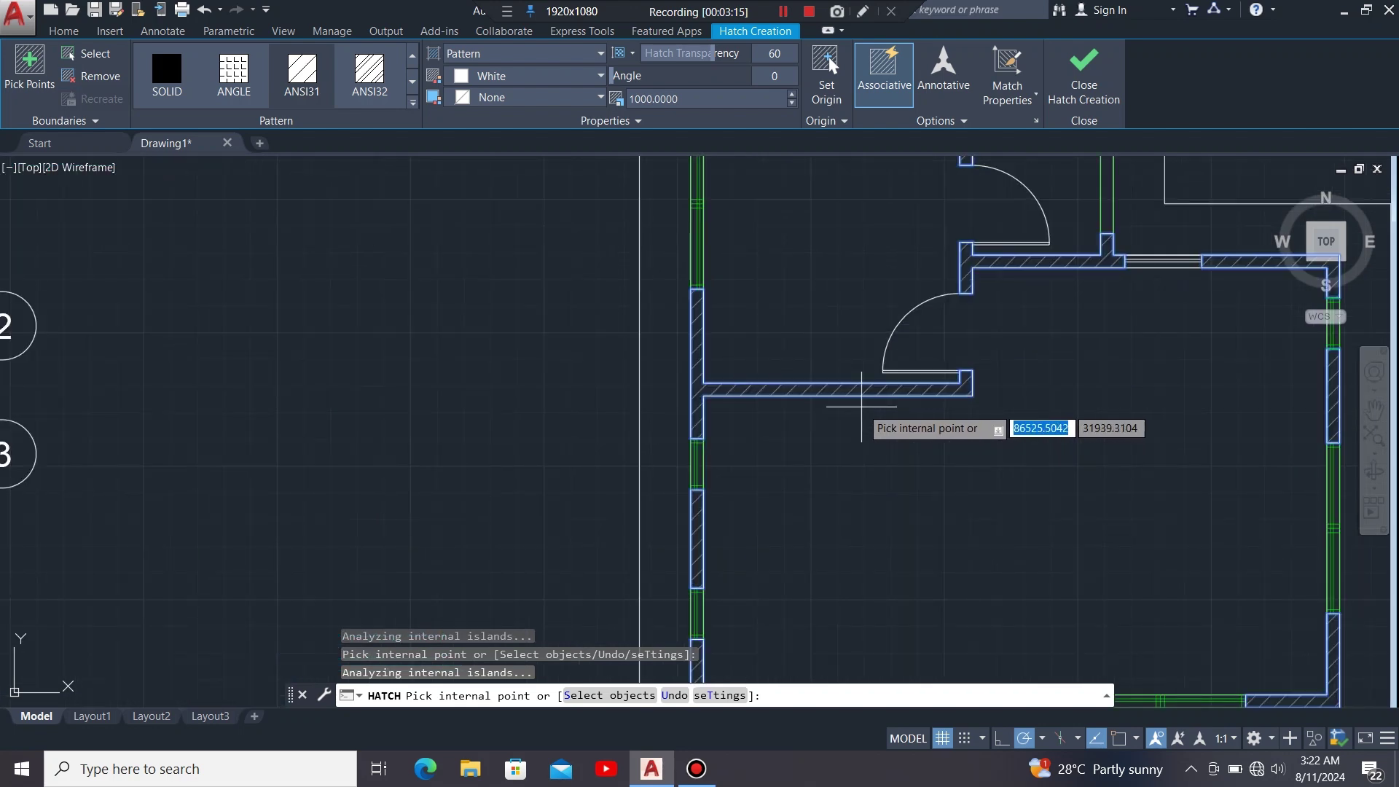
pyautogui.scroll(-4, 862, 416)
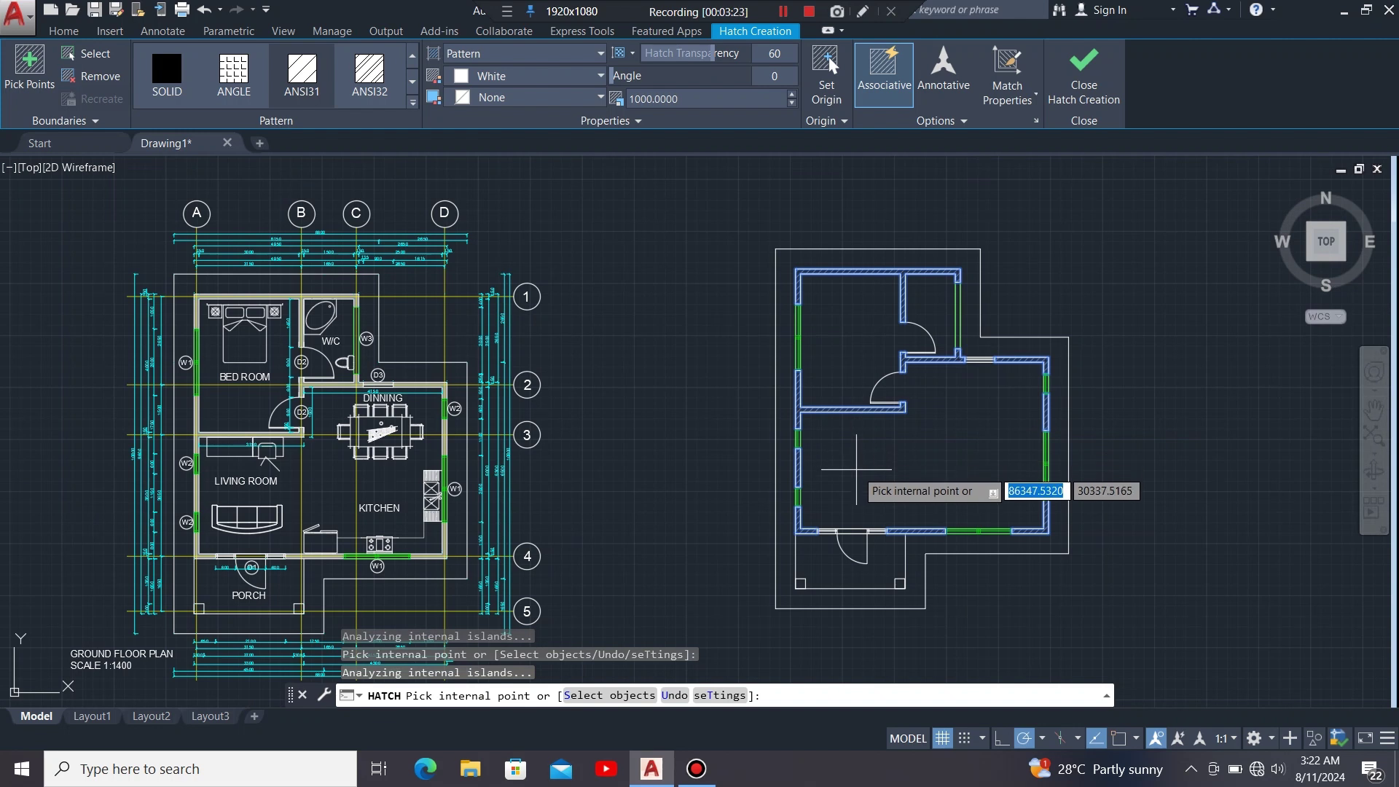
pyautogui.press('Escape')
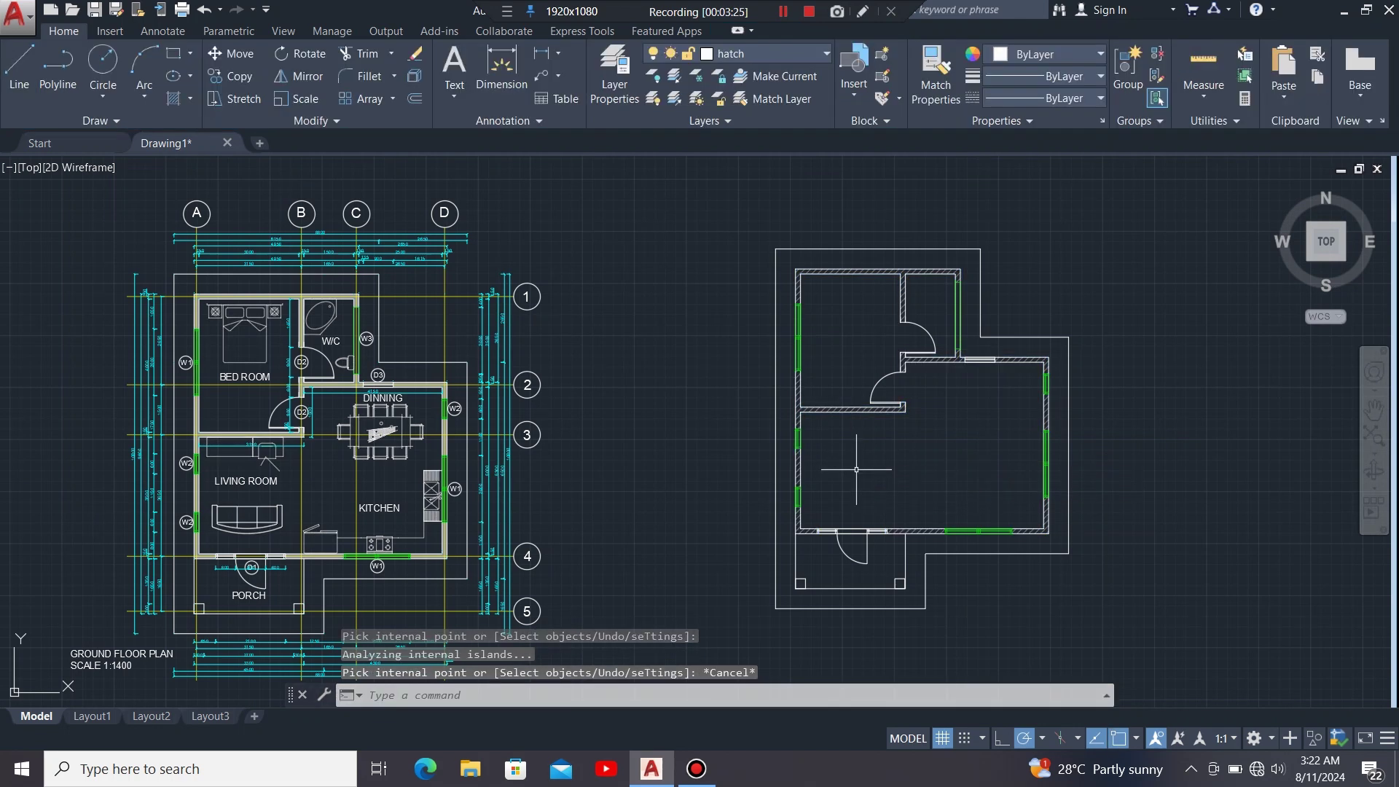
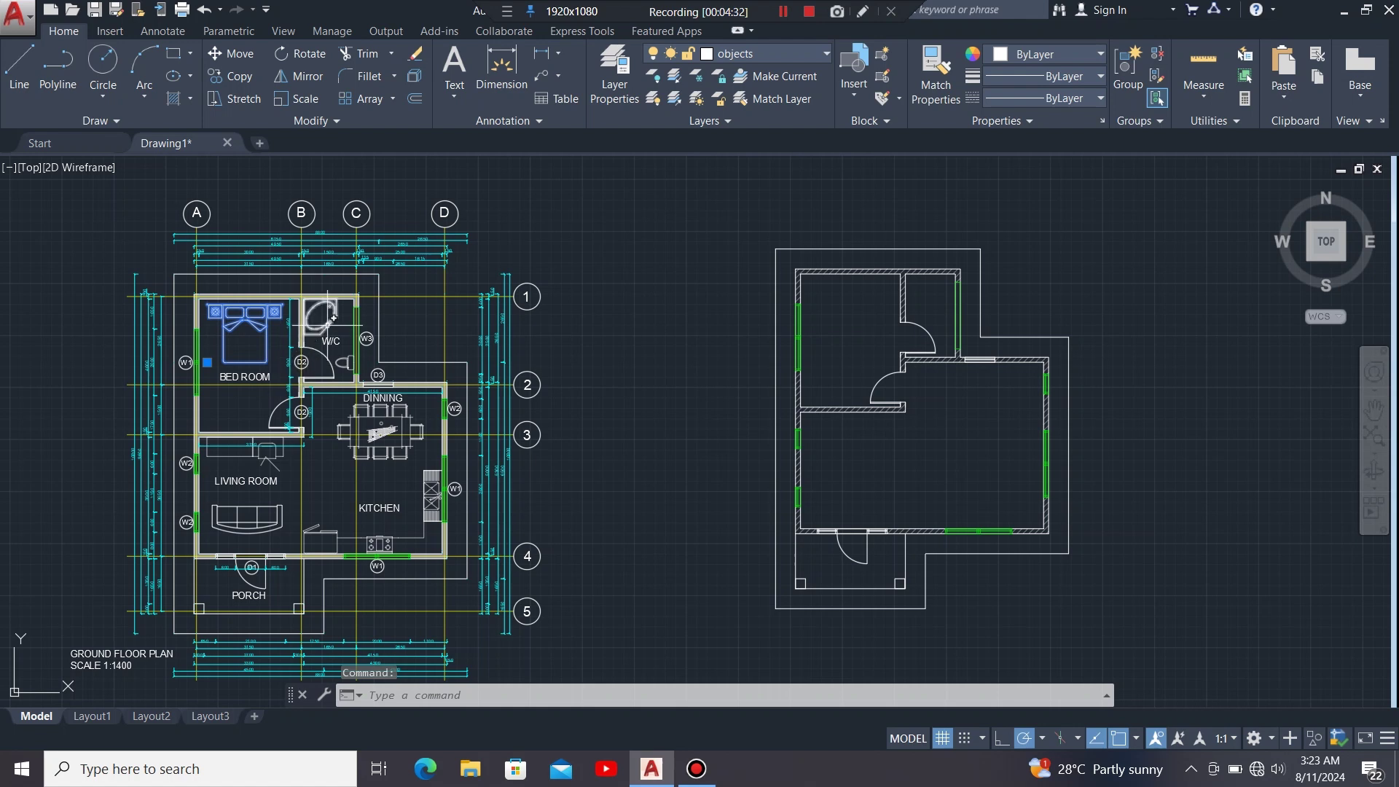
# - Copy the furniture, bathroom and kitchen fixtures from the dimensioned plan into the hatched plan, using the W/C's outer upper-right wall corner as reference
pyautogui.click(329, 321)
pyautogui.click(343, 361)
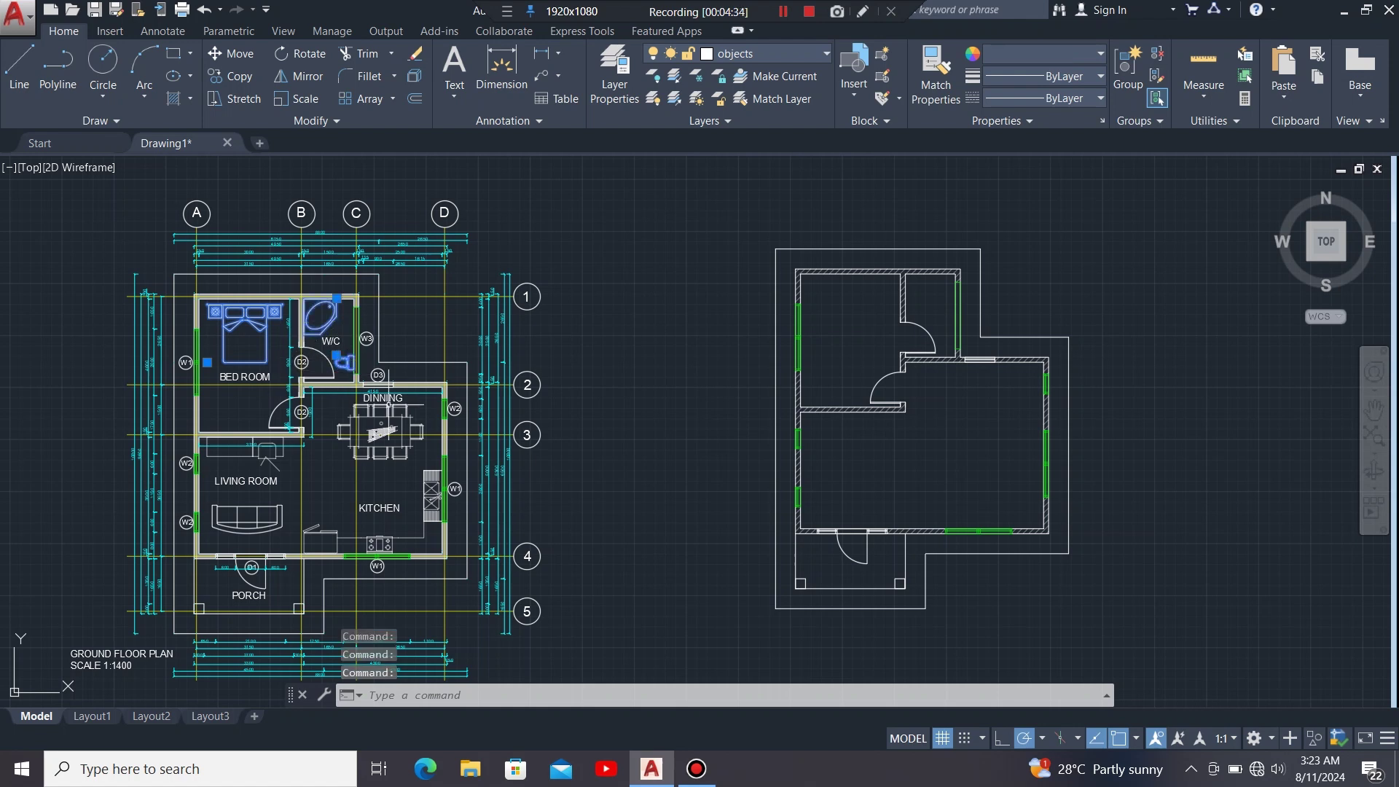
pyautogui.click(382, 430)
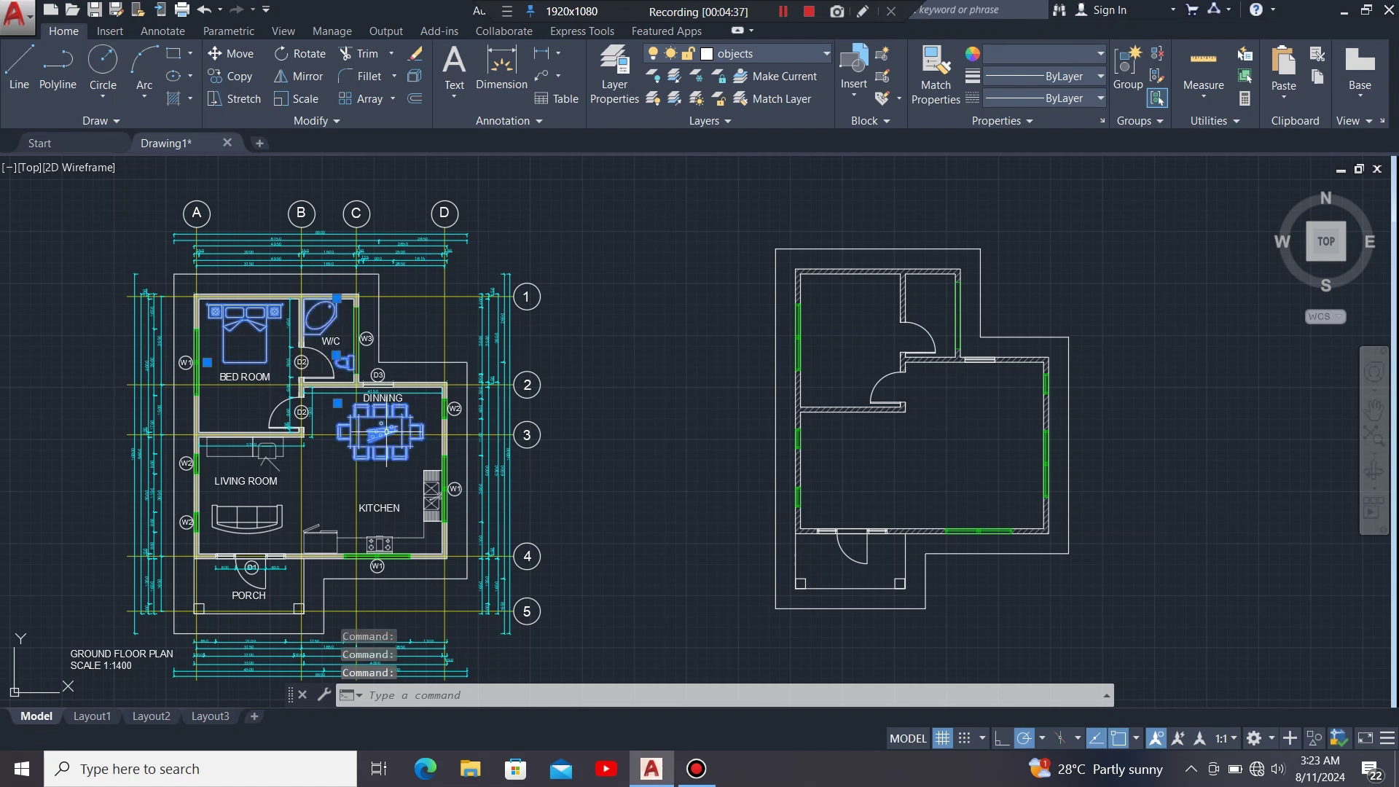
pyautogui.click(248, 516)
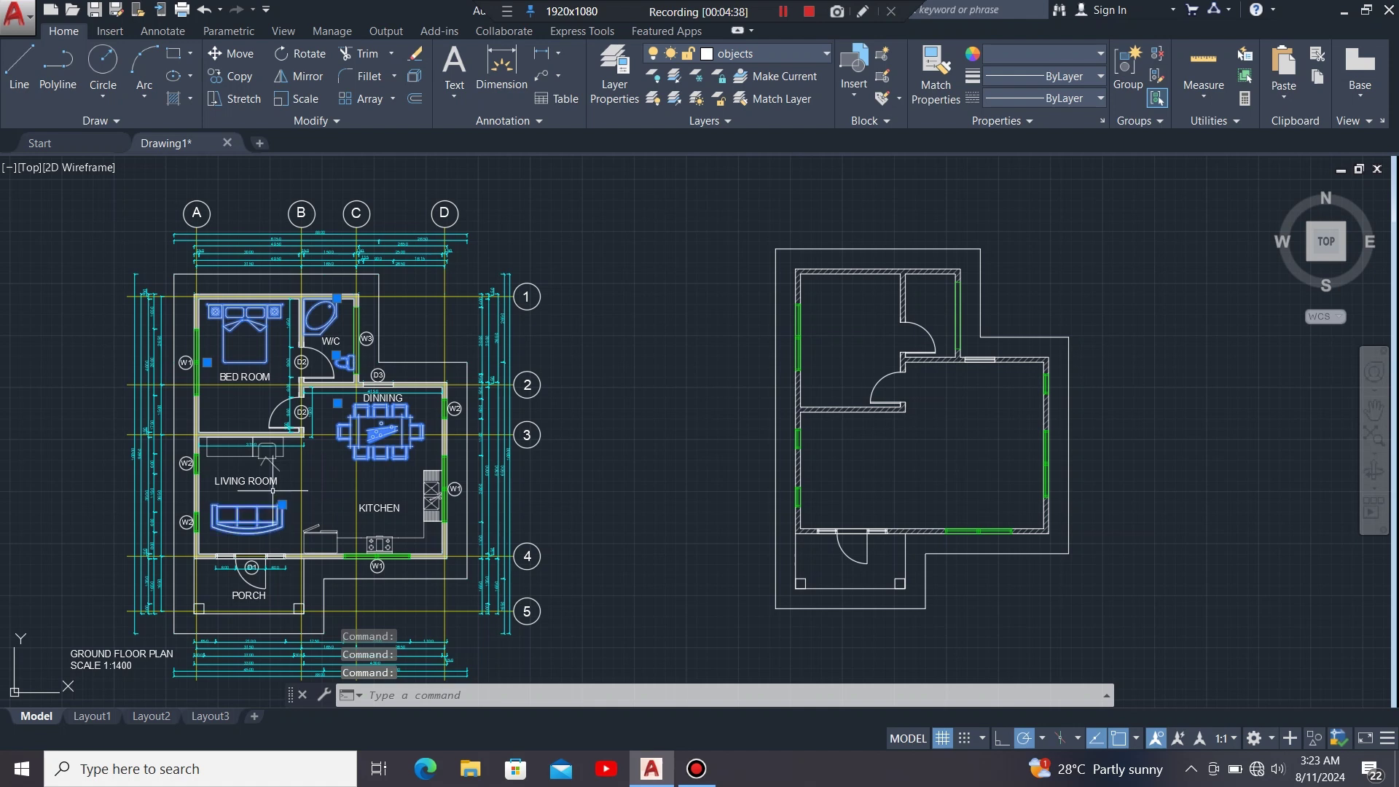
pyautogui.click(268, 452)
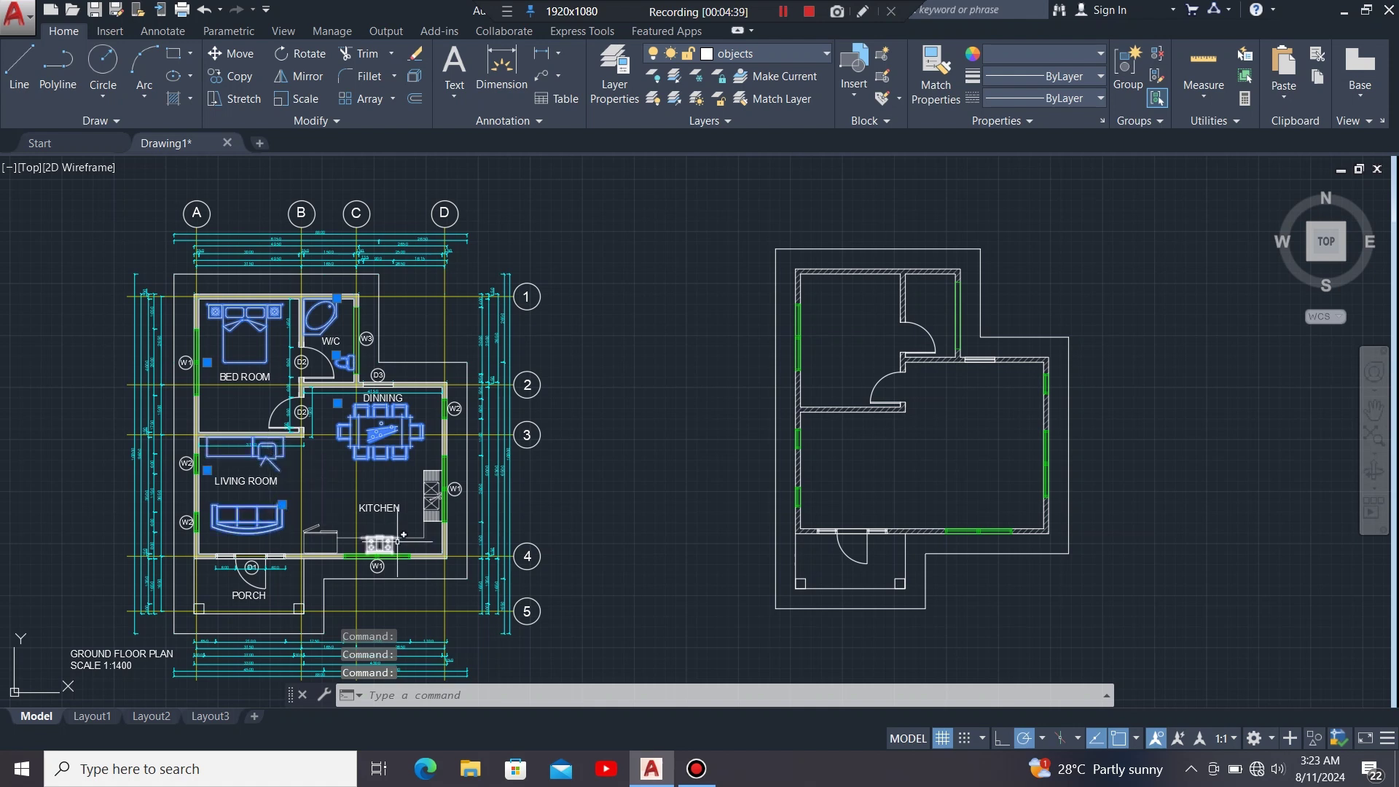
pyautogui.click(353, 535)
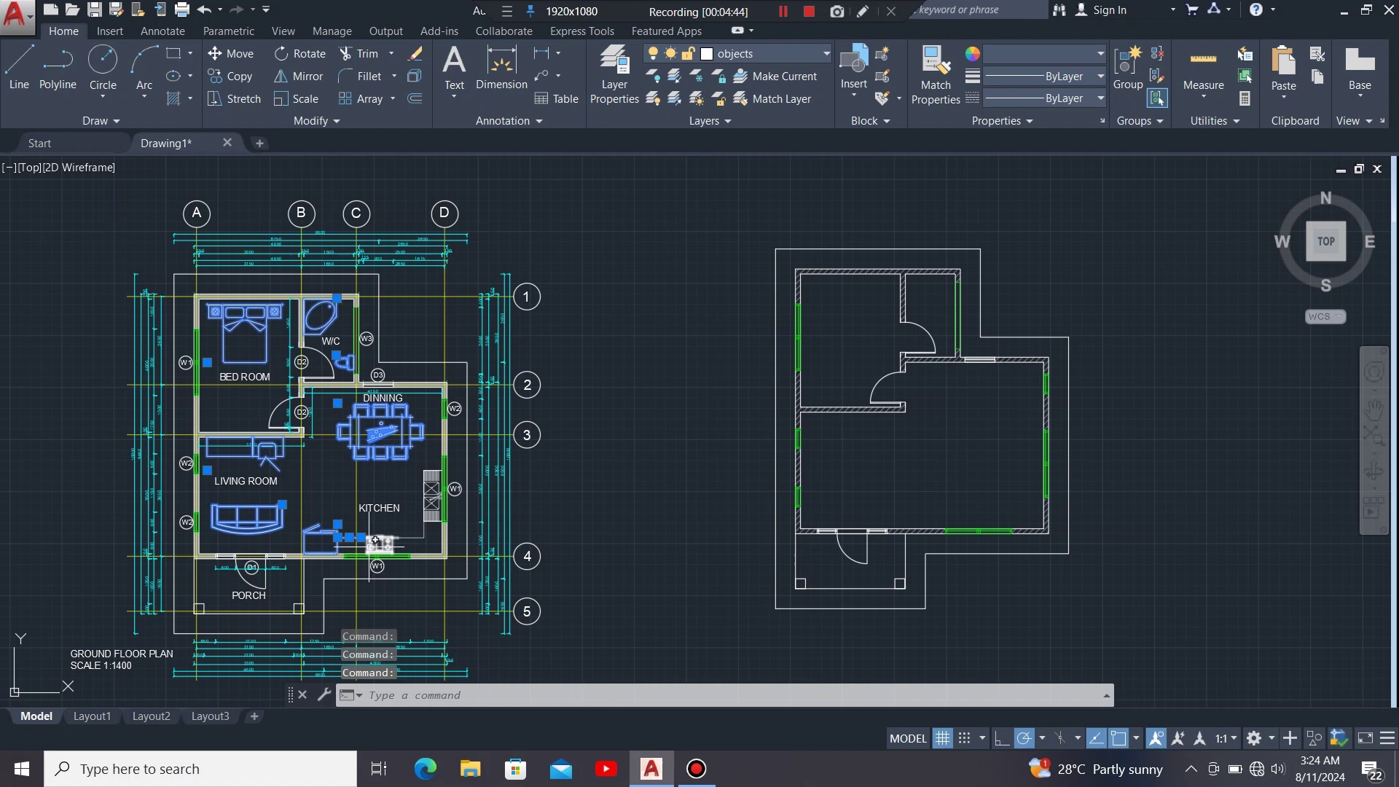
pyautogui.click(429, 537)
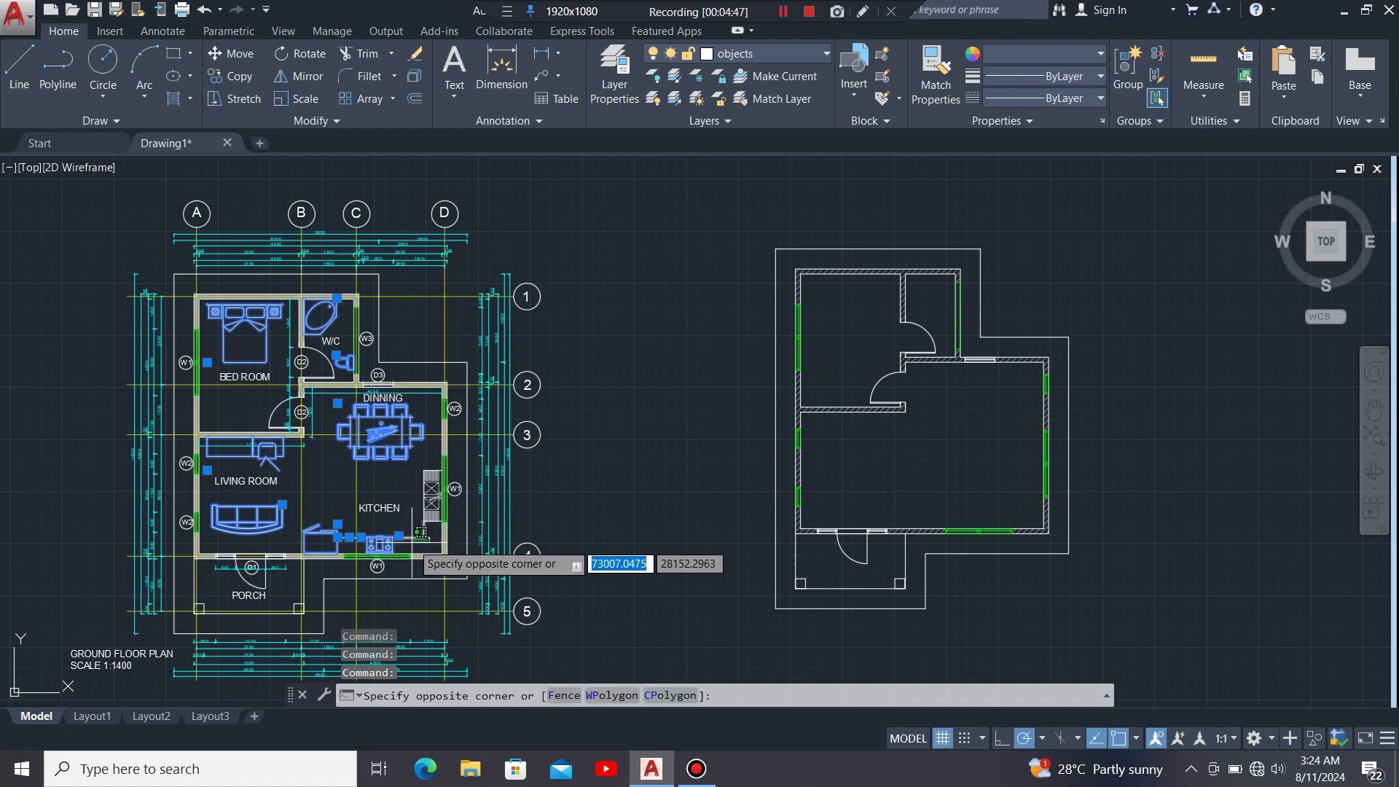
pyautogui.click(387, 561)
pyautogui.click(438, 499)
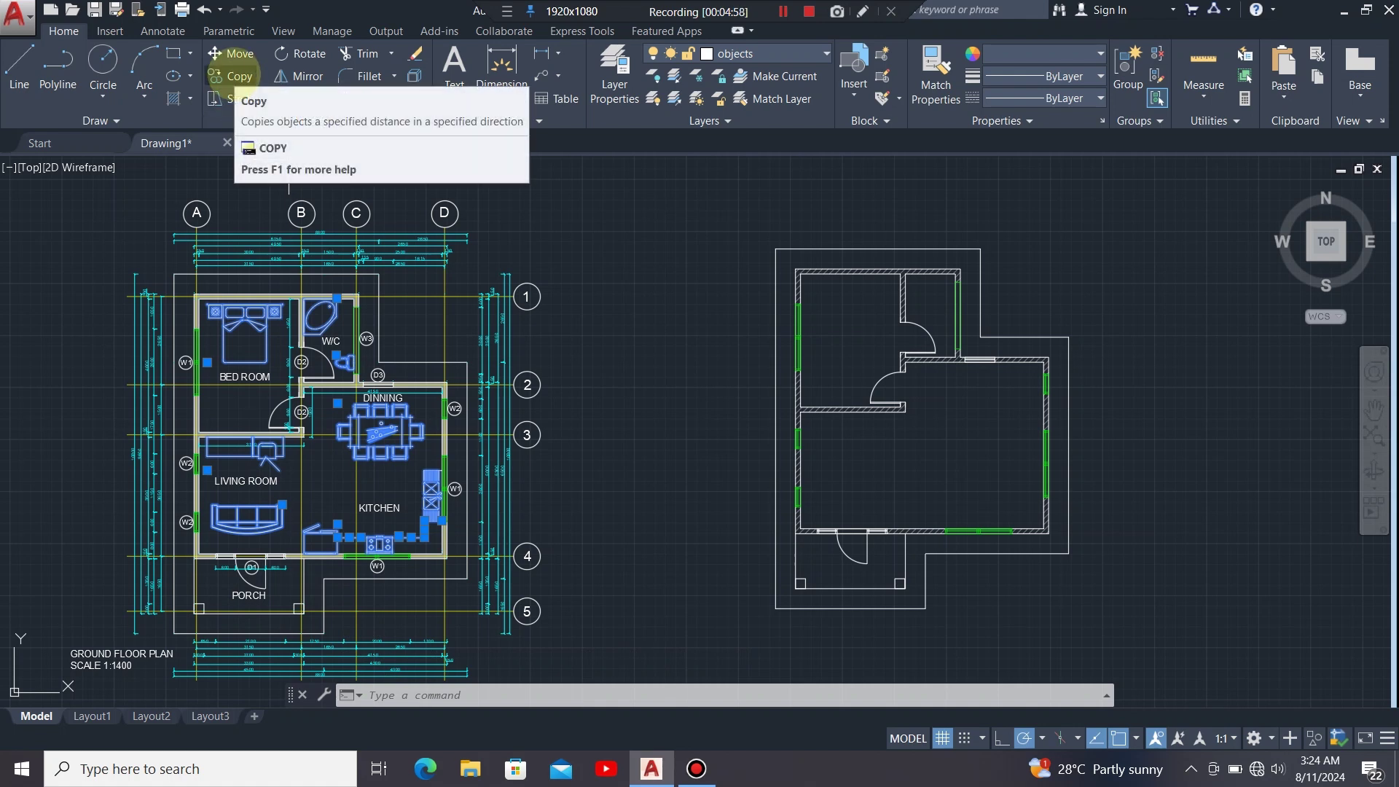
pyautogui.click(230, 76)
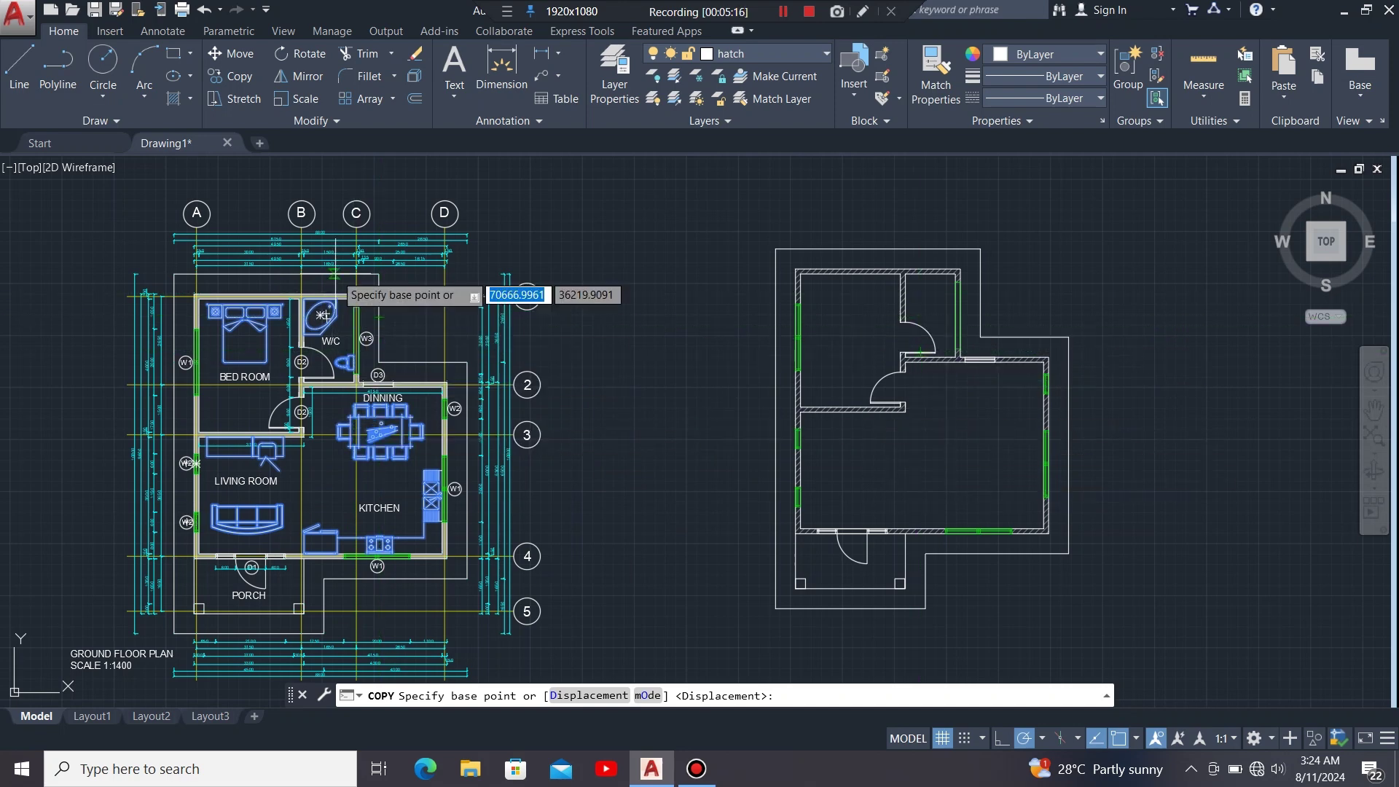
pyautogui.scroll(3, 337, 274)
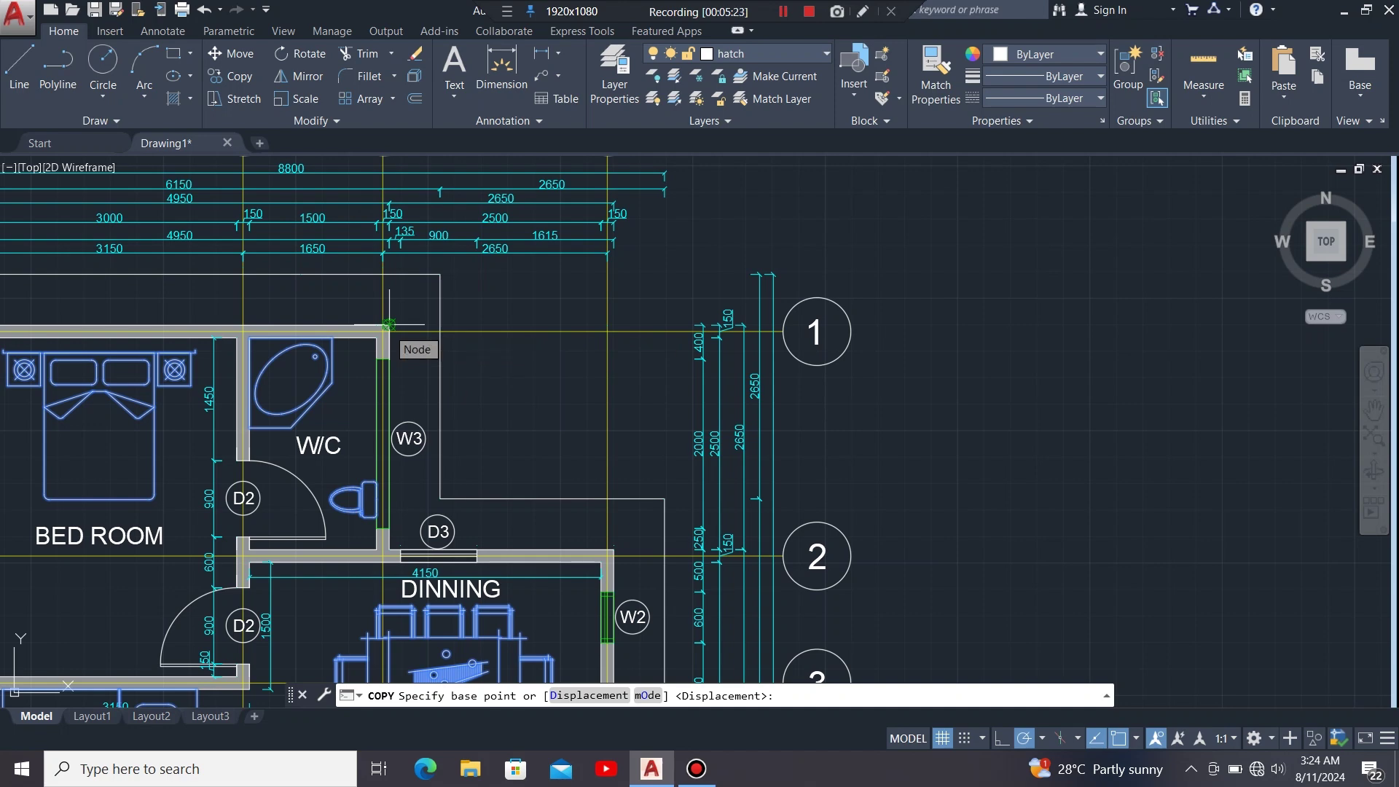
pyautogui.click(389, 324)
pyautogui.scroll(-5, 405, 292)
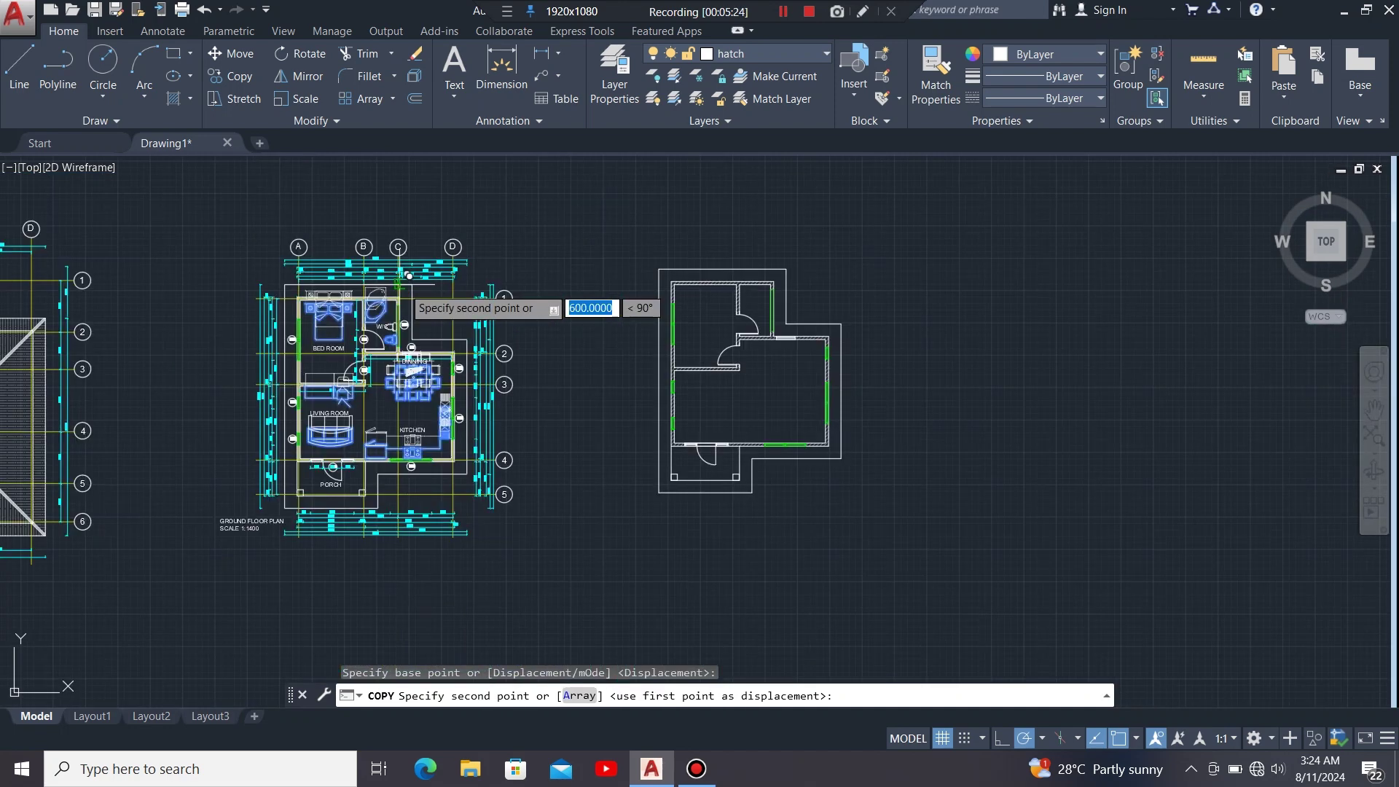
pyautogui.scroll(2, 405, 281)
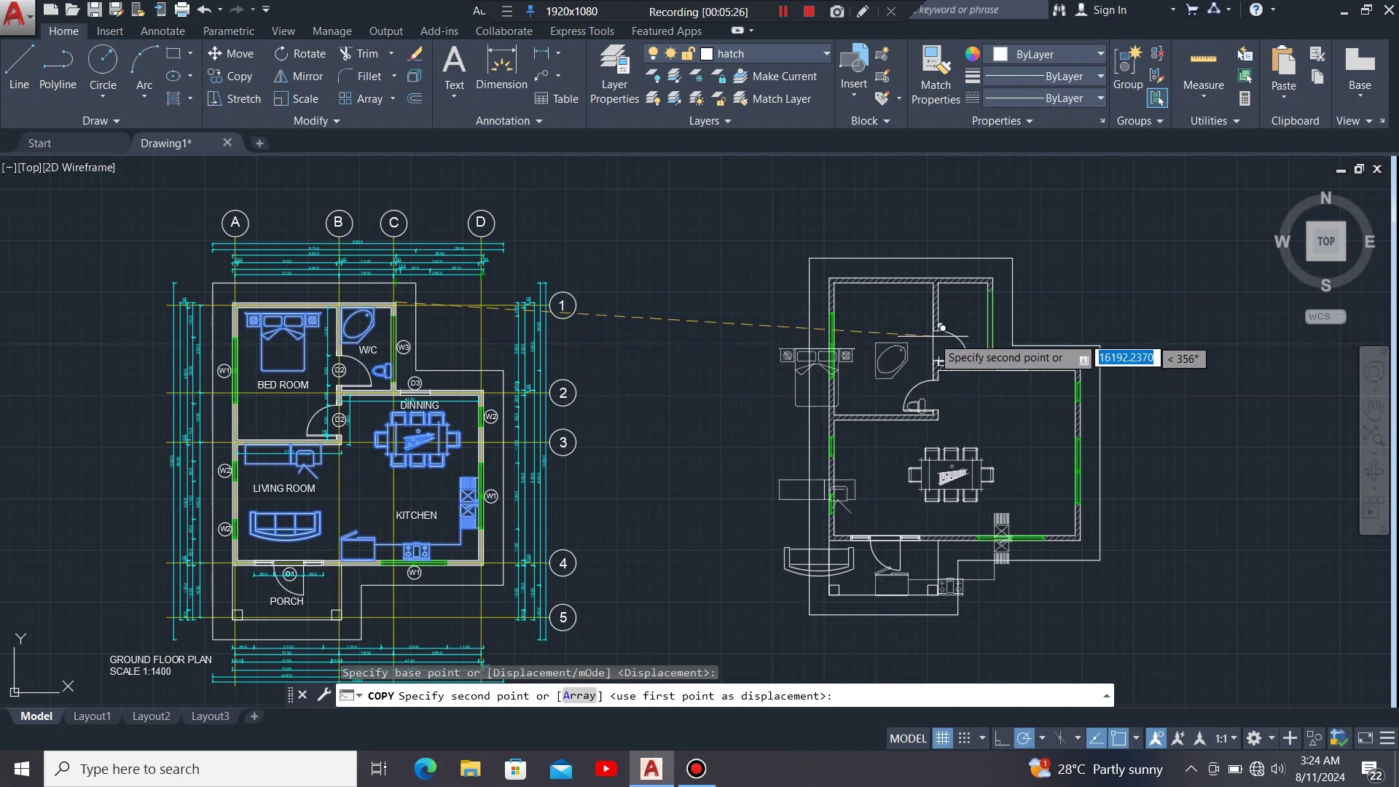
pyautogui.click(1002, 268)
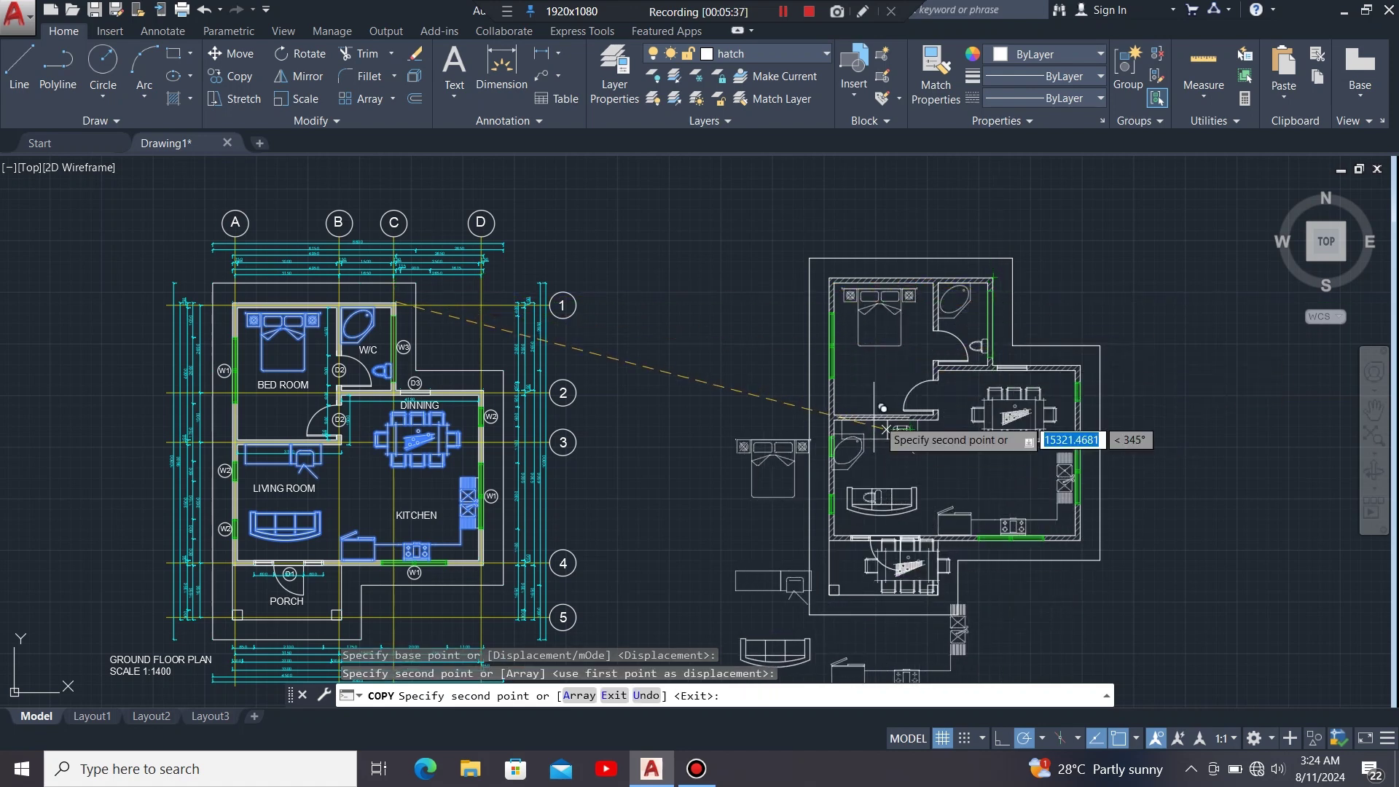
pyautogui.press('Escape')
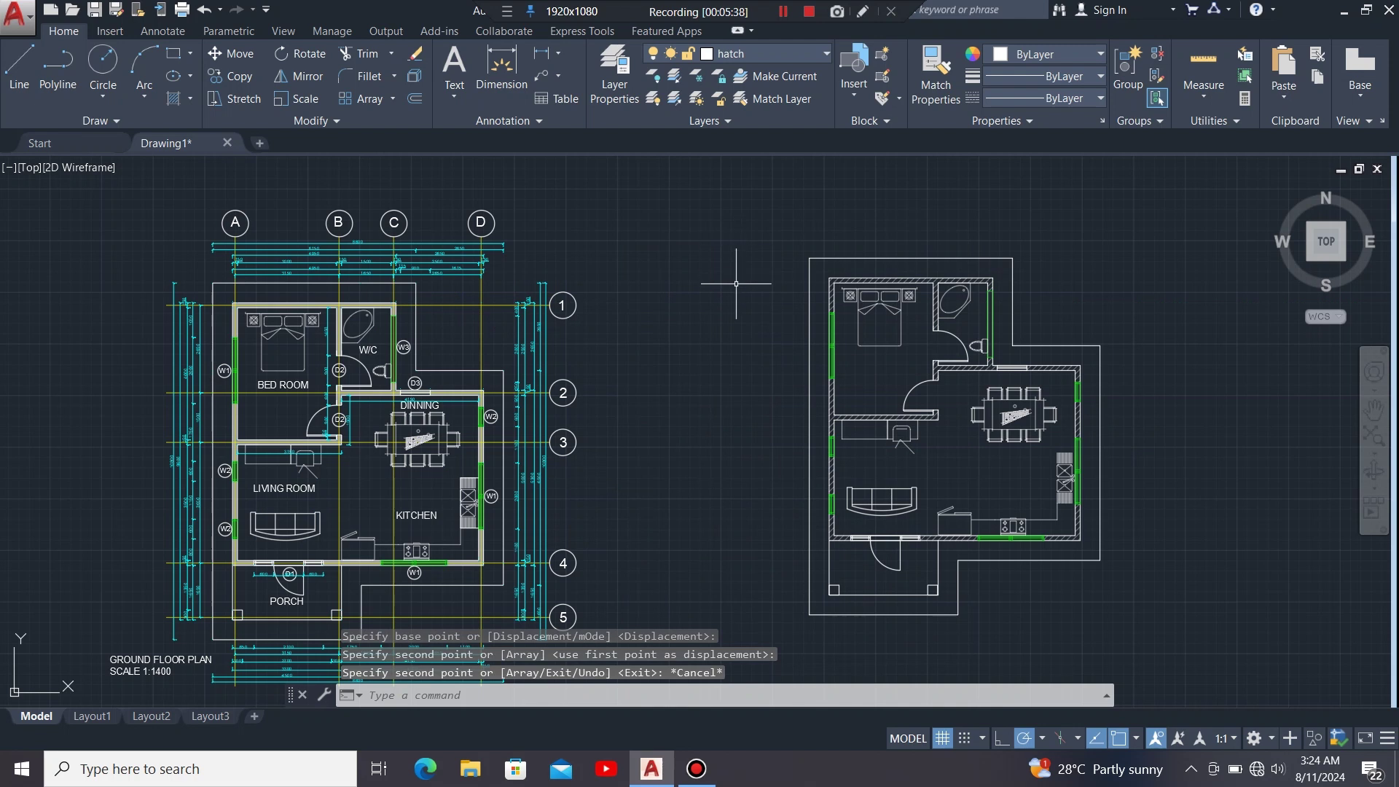
# - Make the TEXT layer current and add the multiline text BEDROOM in the empty space between the two plans
pyautogui.moveTo(696, 396); pyautogui.dragTo(660, 361, button='middle')
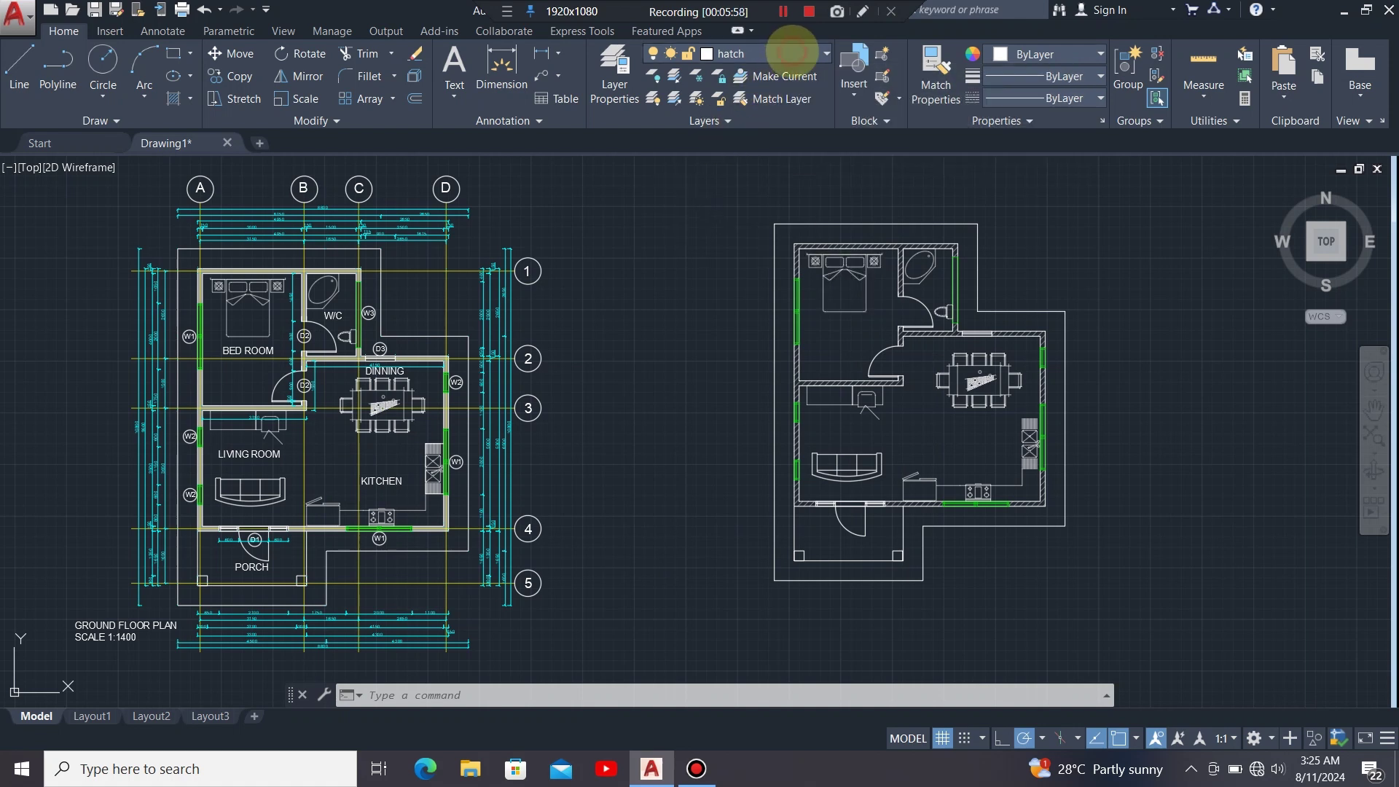
pyautogui.click(793, 53)
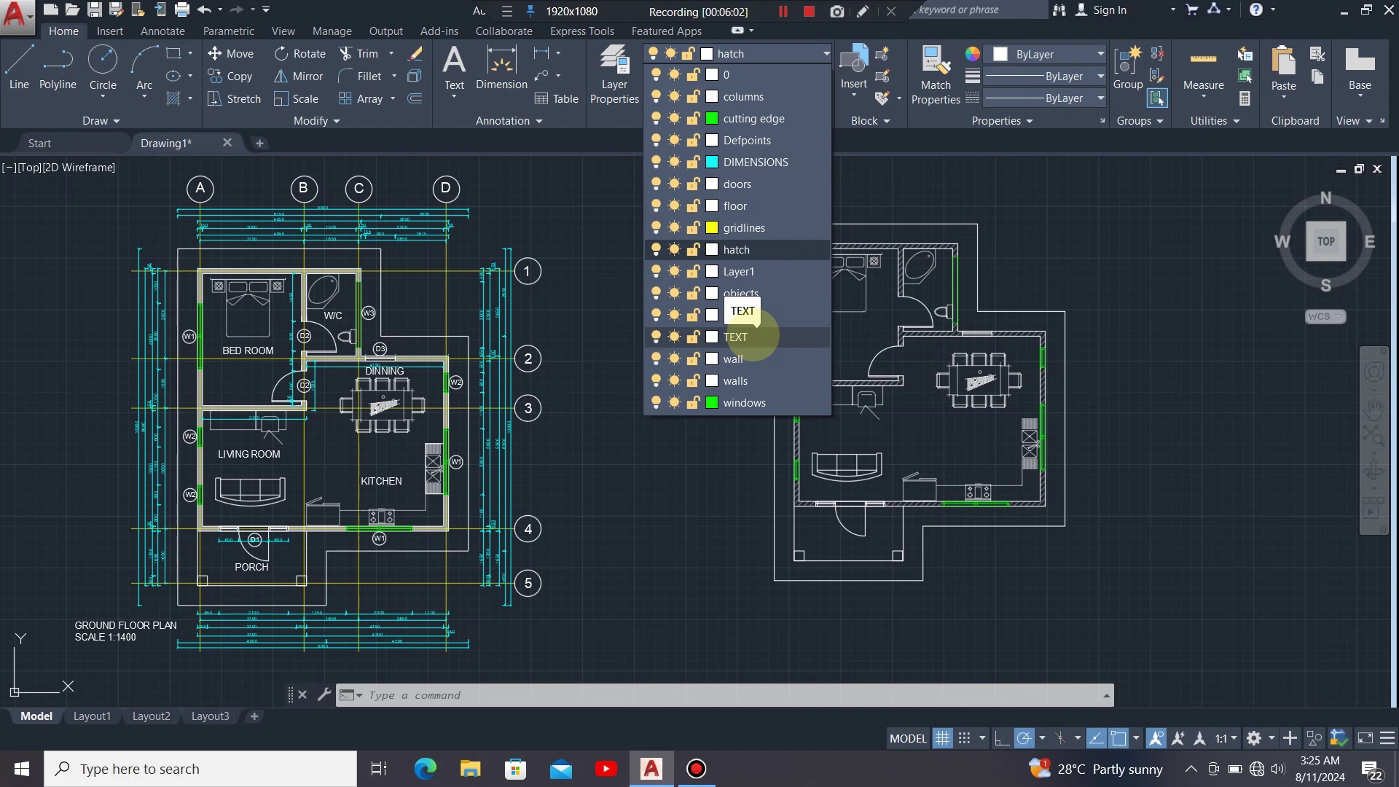
pyautogui.click(753, 336)
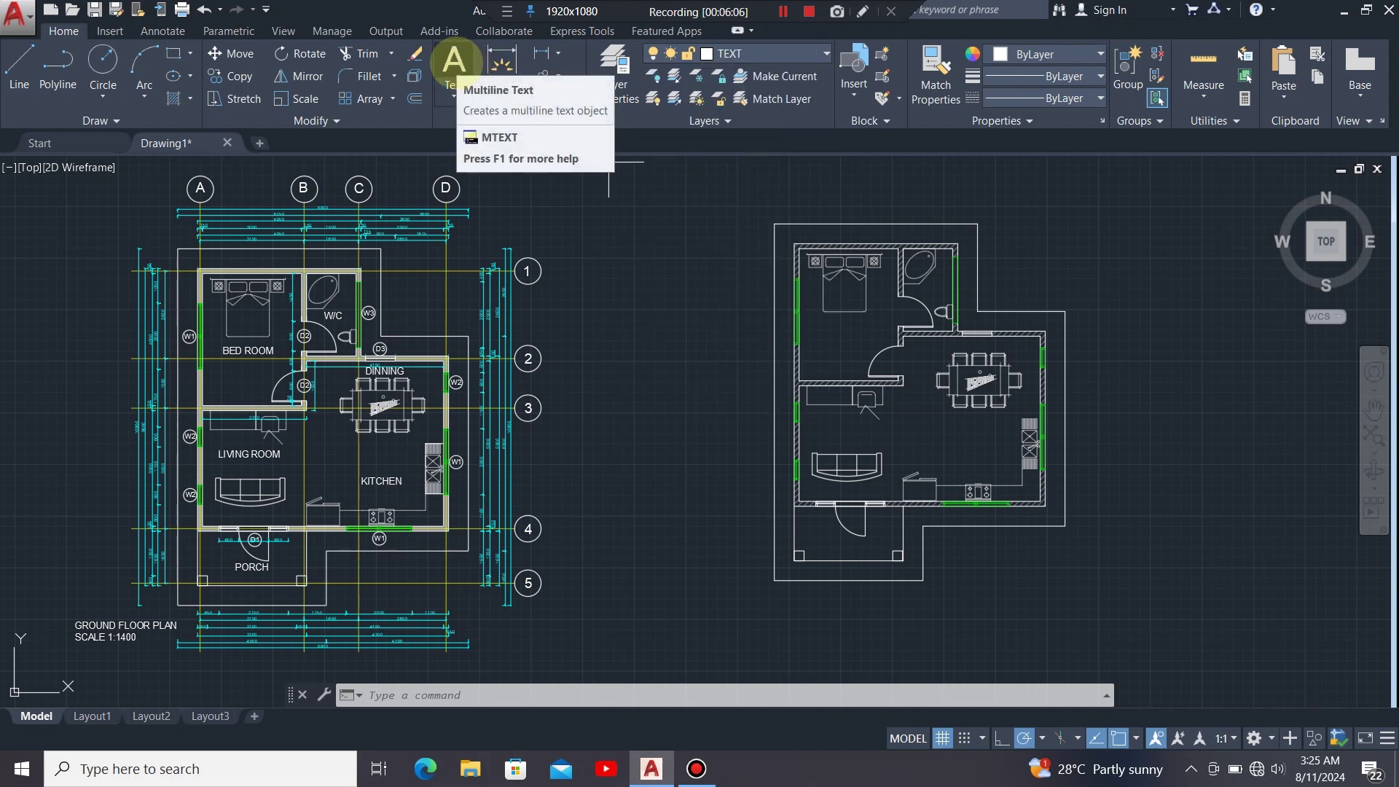
pyautogui.click(454, 62)
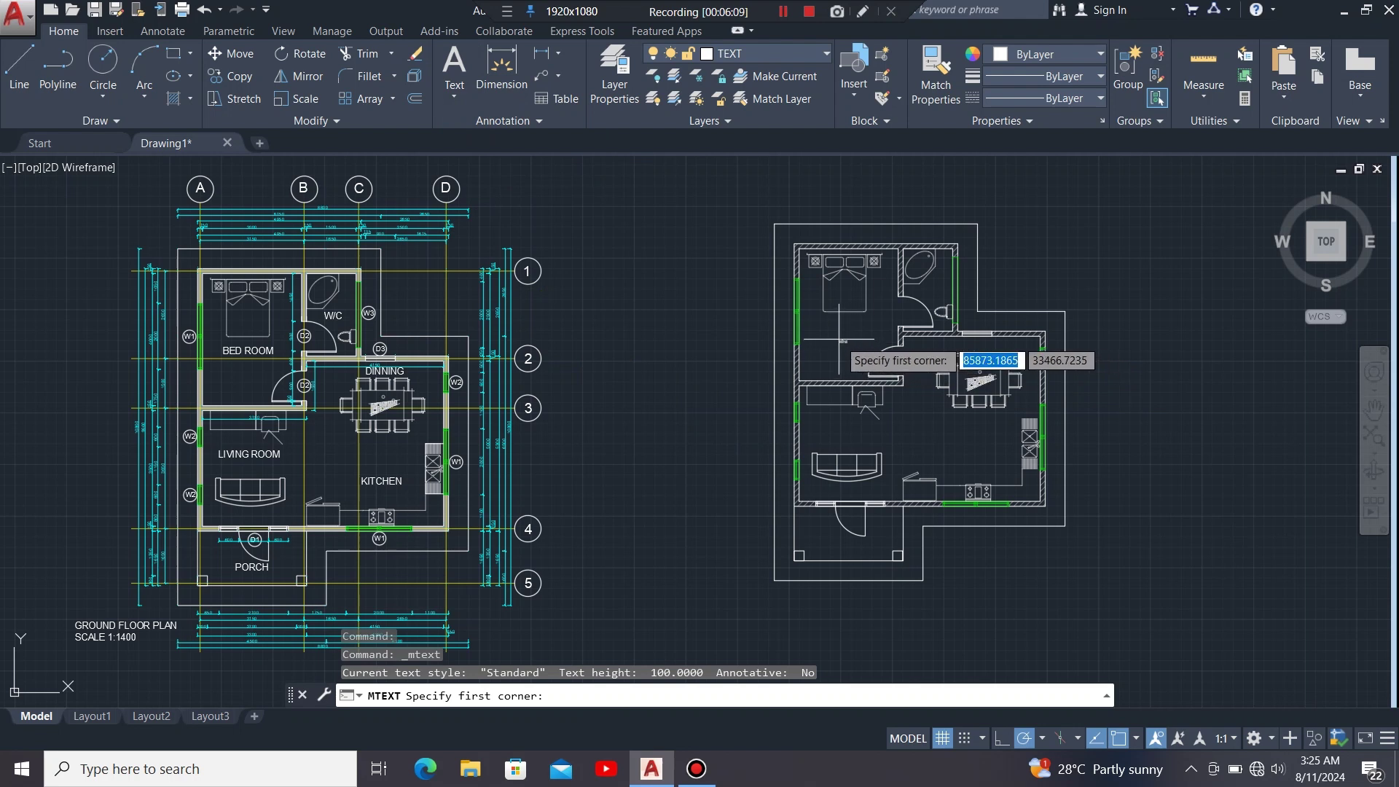
pyautogui.click(621, 308)
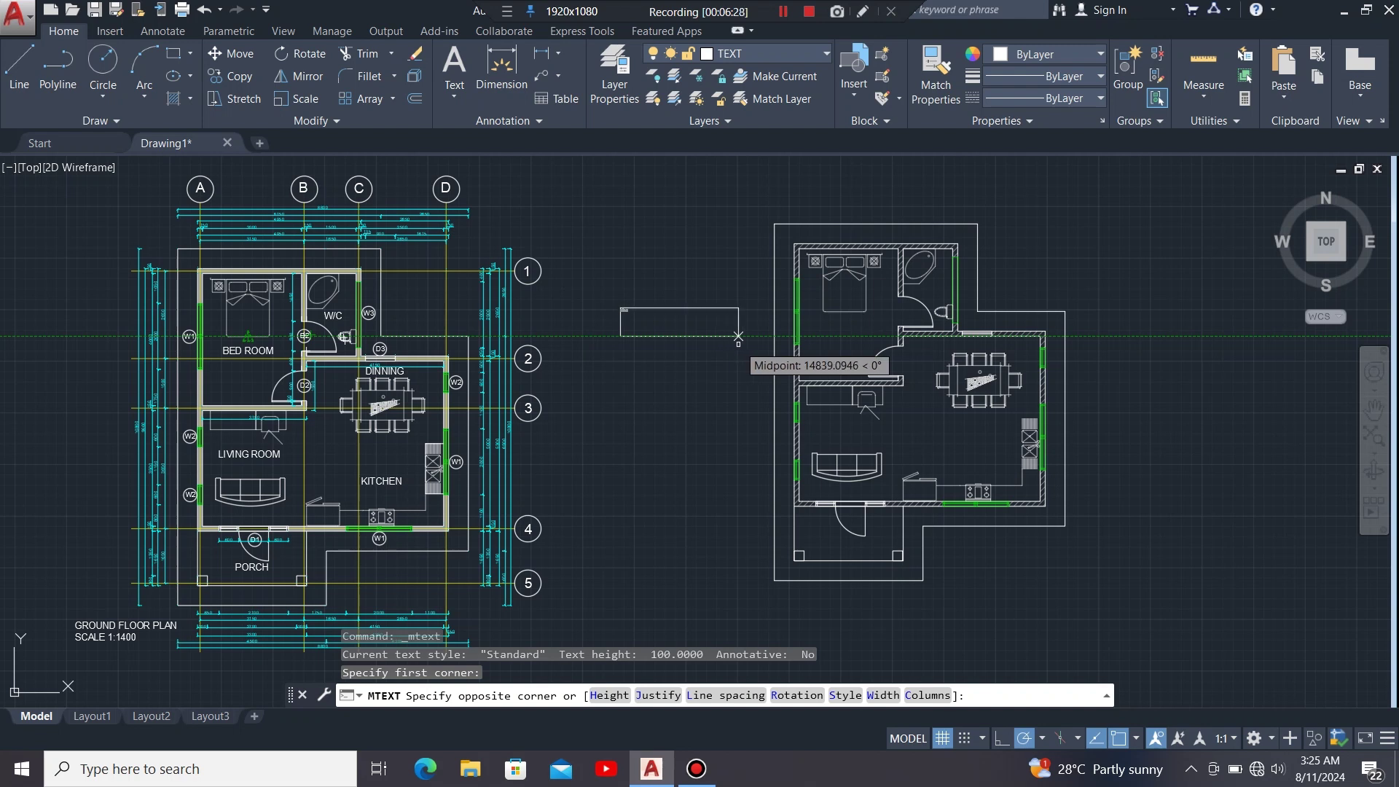
pyautogui.click(752, 346)
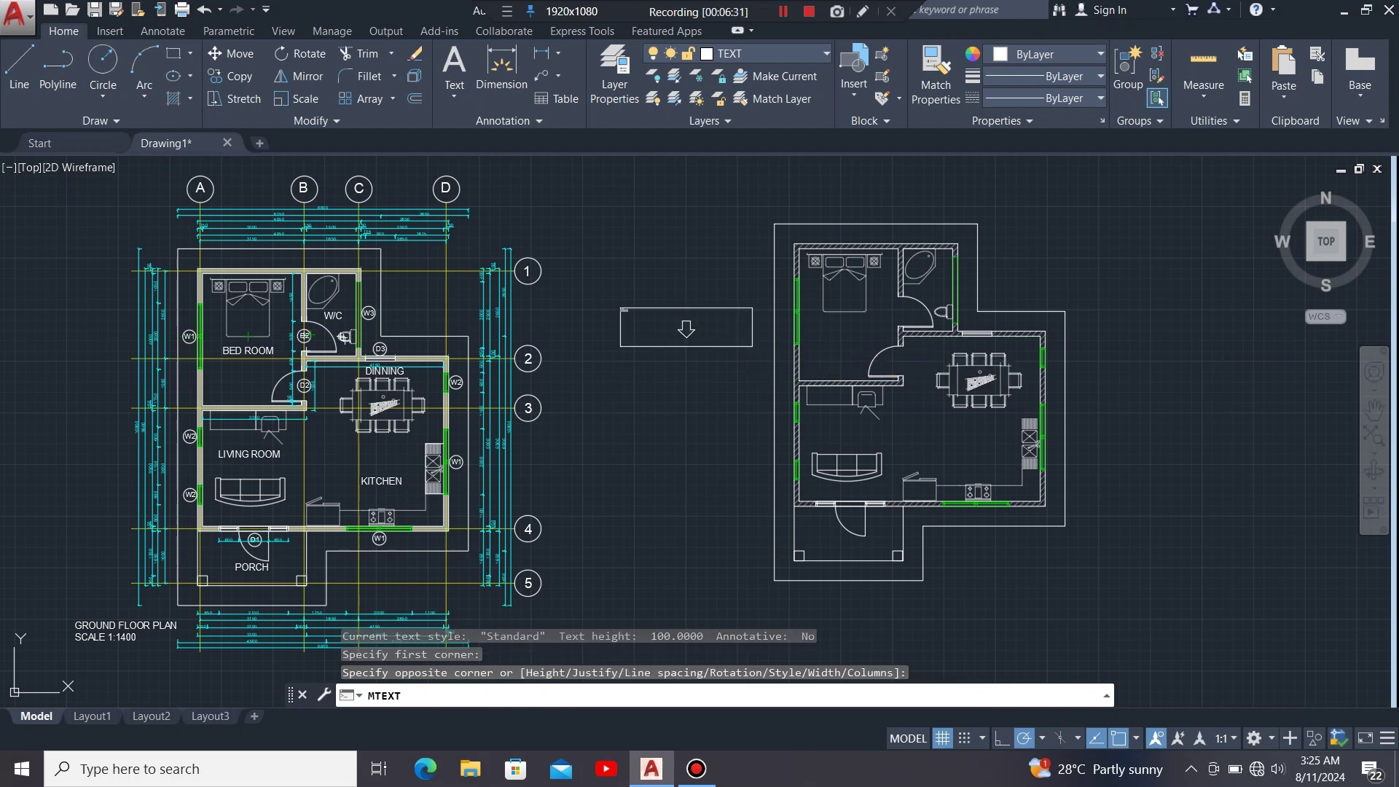
pyautogui.click(752, 347)
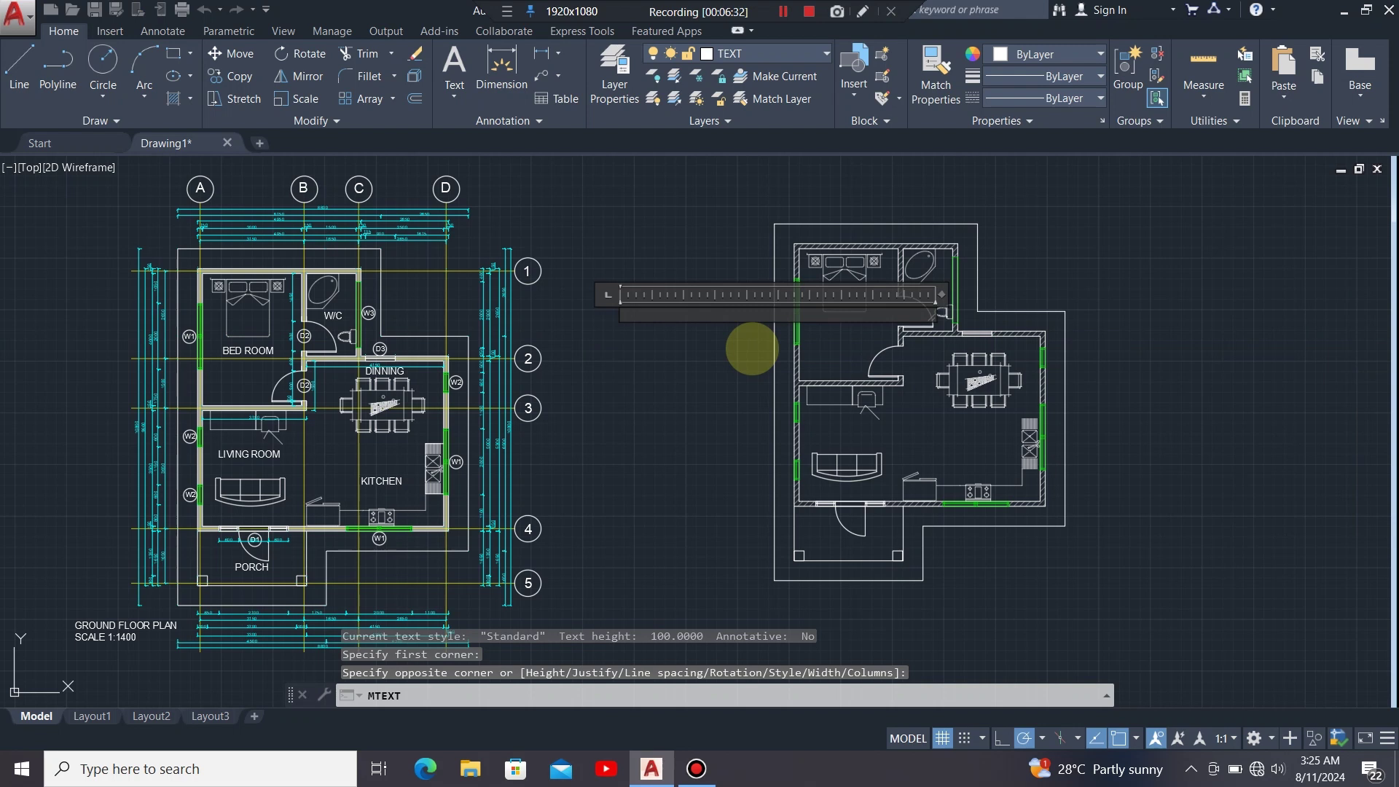
pyautogui.write('BE')
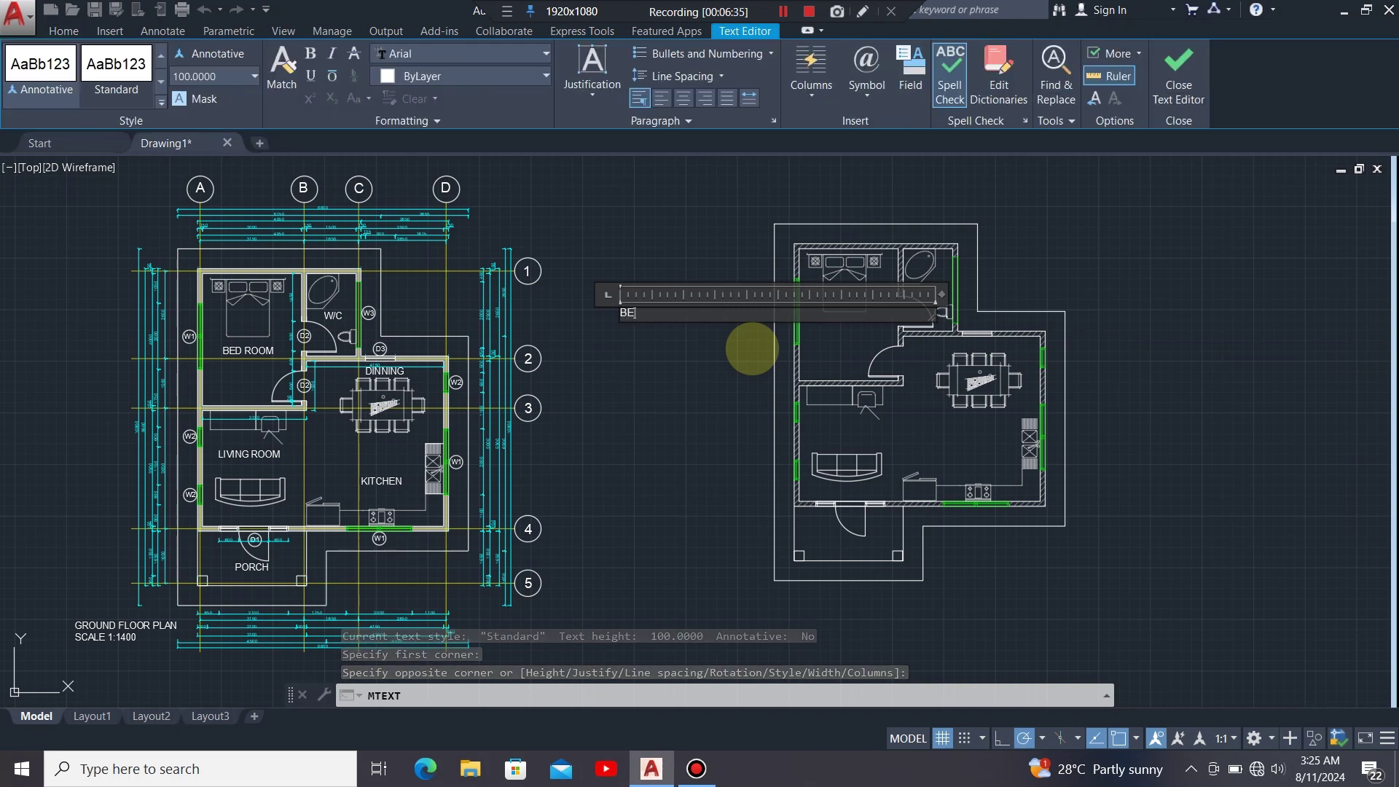
pyautogui.write('DROOM')
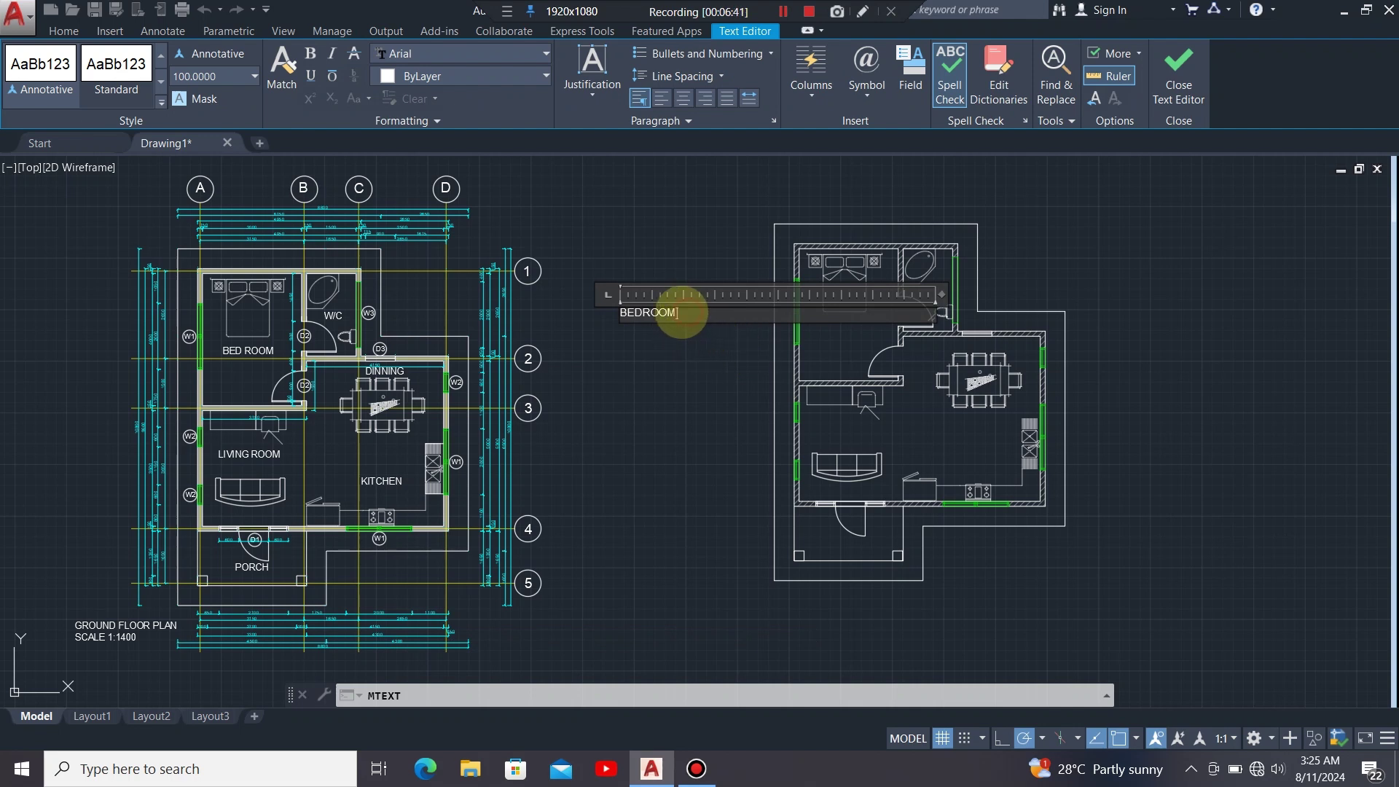
pyautogui.click(677, 341)
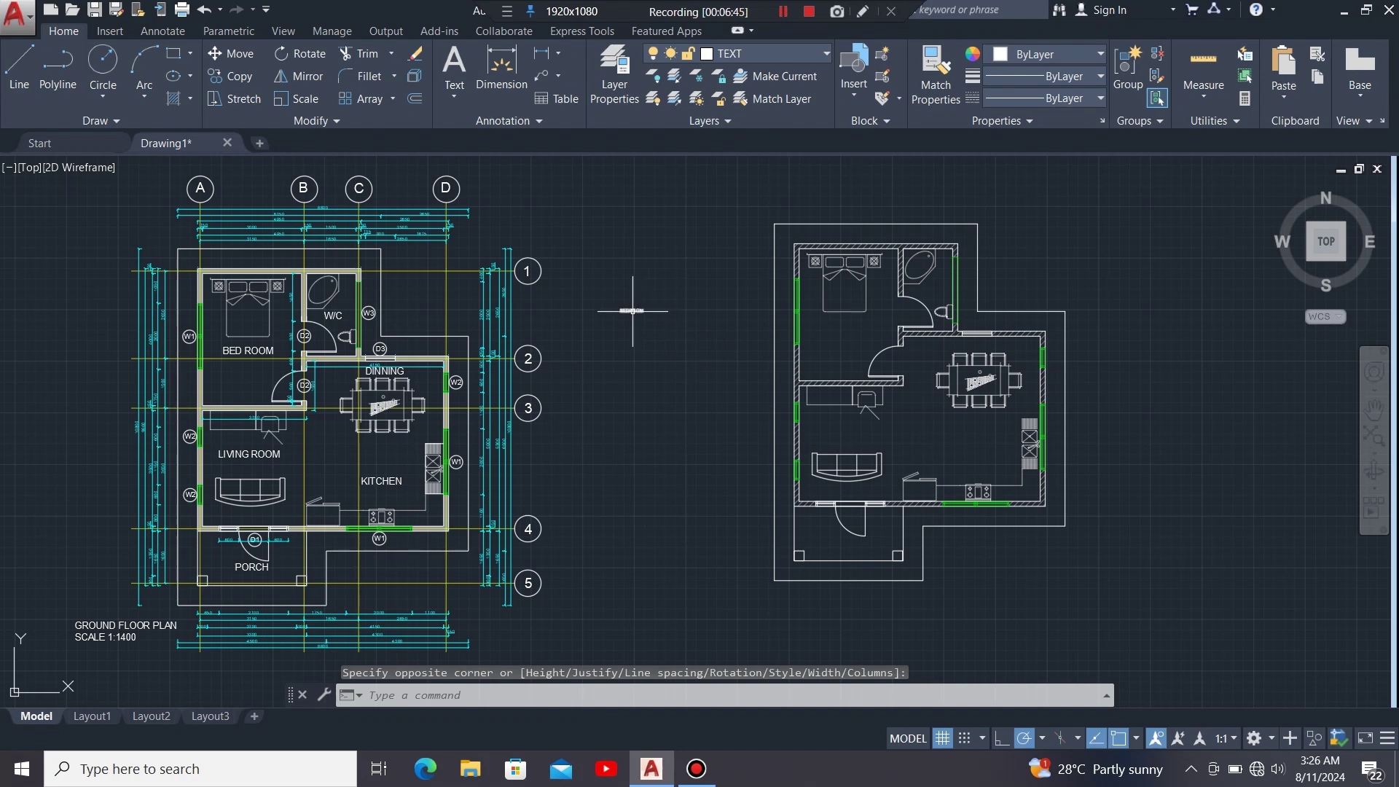
# - Set the text height of the BEDROOM label to 200
pyautogui.scroll(4, 632, 310)
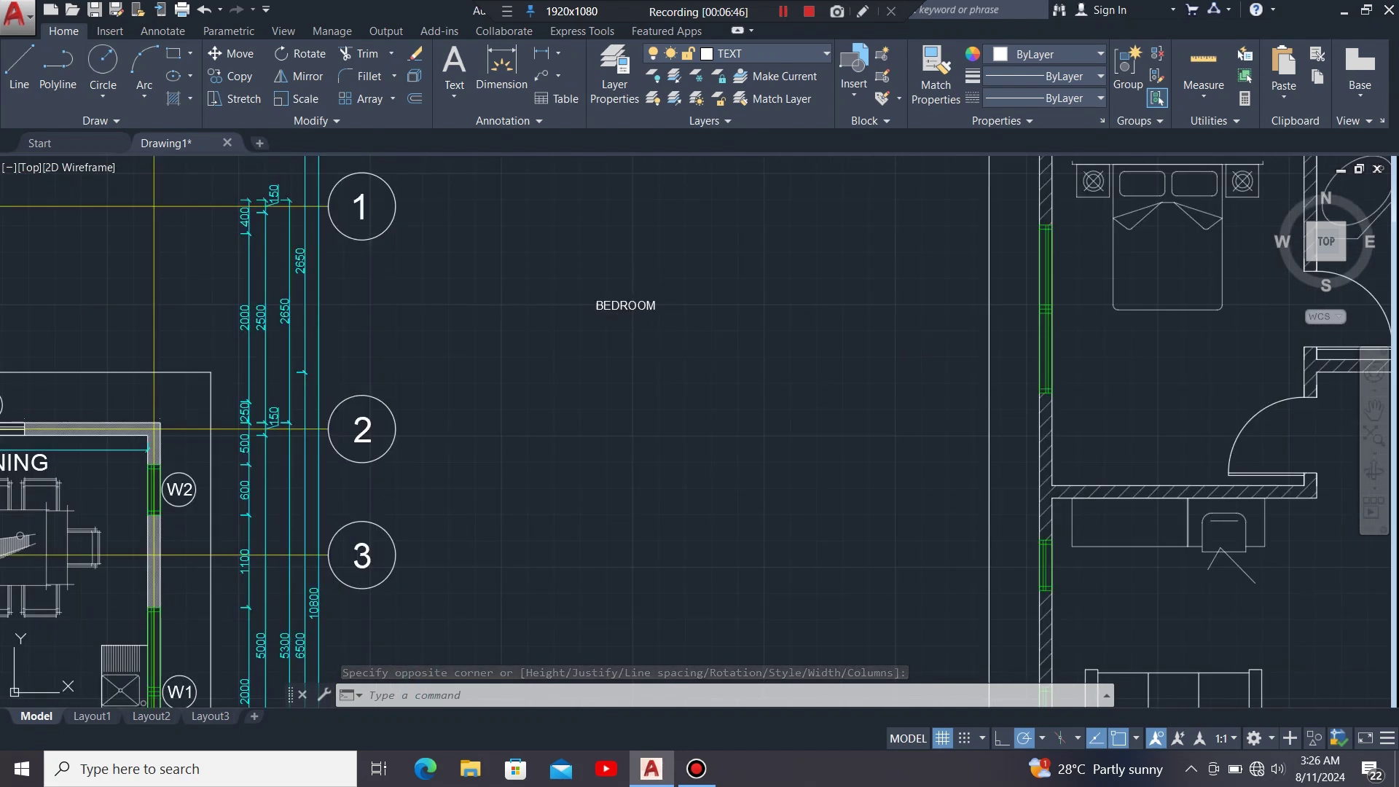
pyautogui.doubleClick(671, 310)
pyautogui.moveTo(671, 305); pyautogui.dragTo(596, 313)
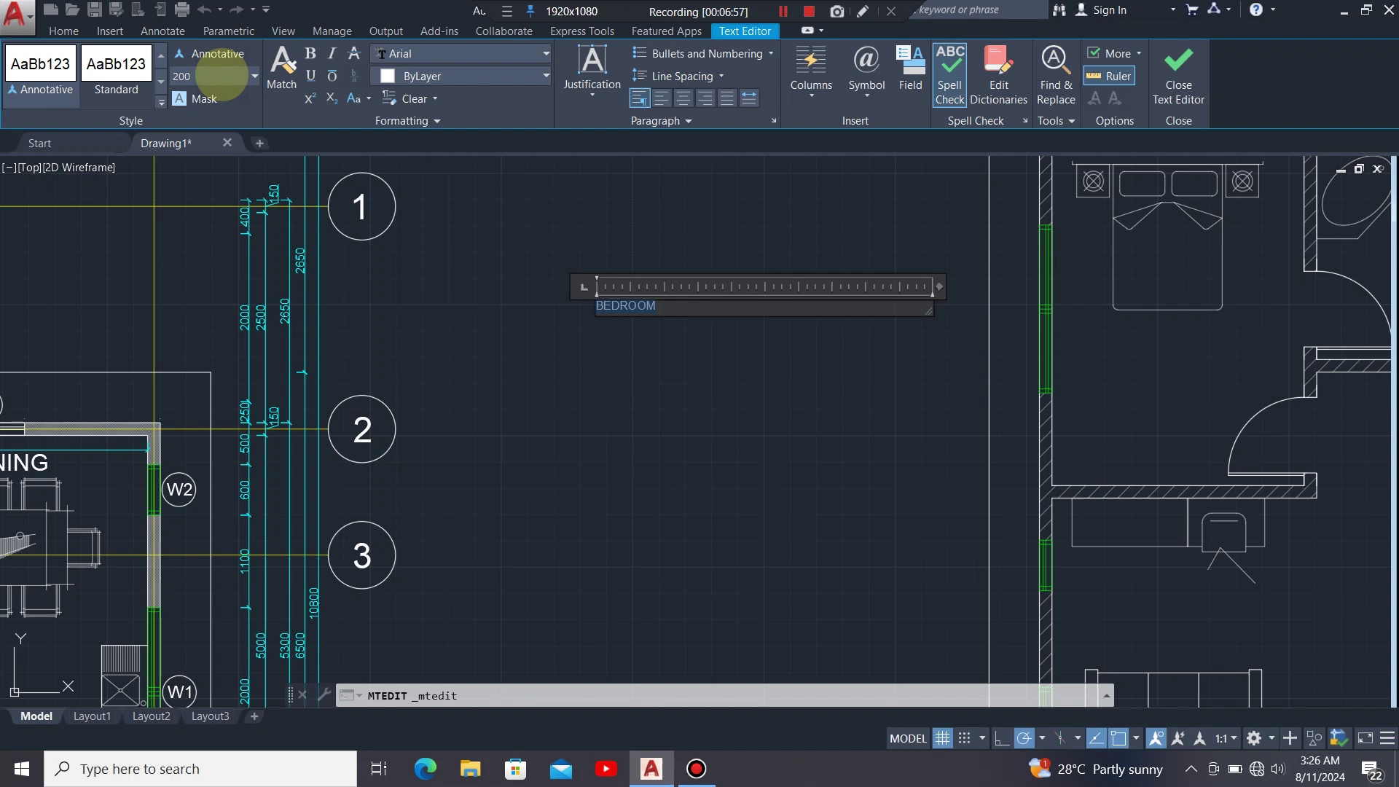
pyautogui.press('Return')
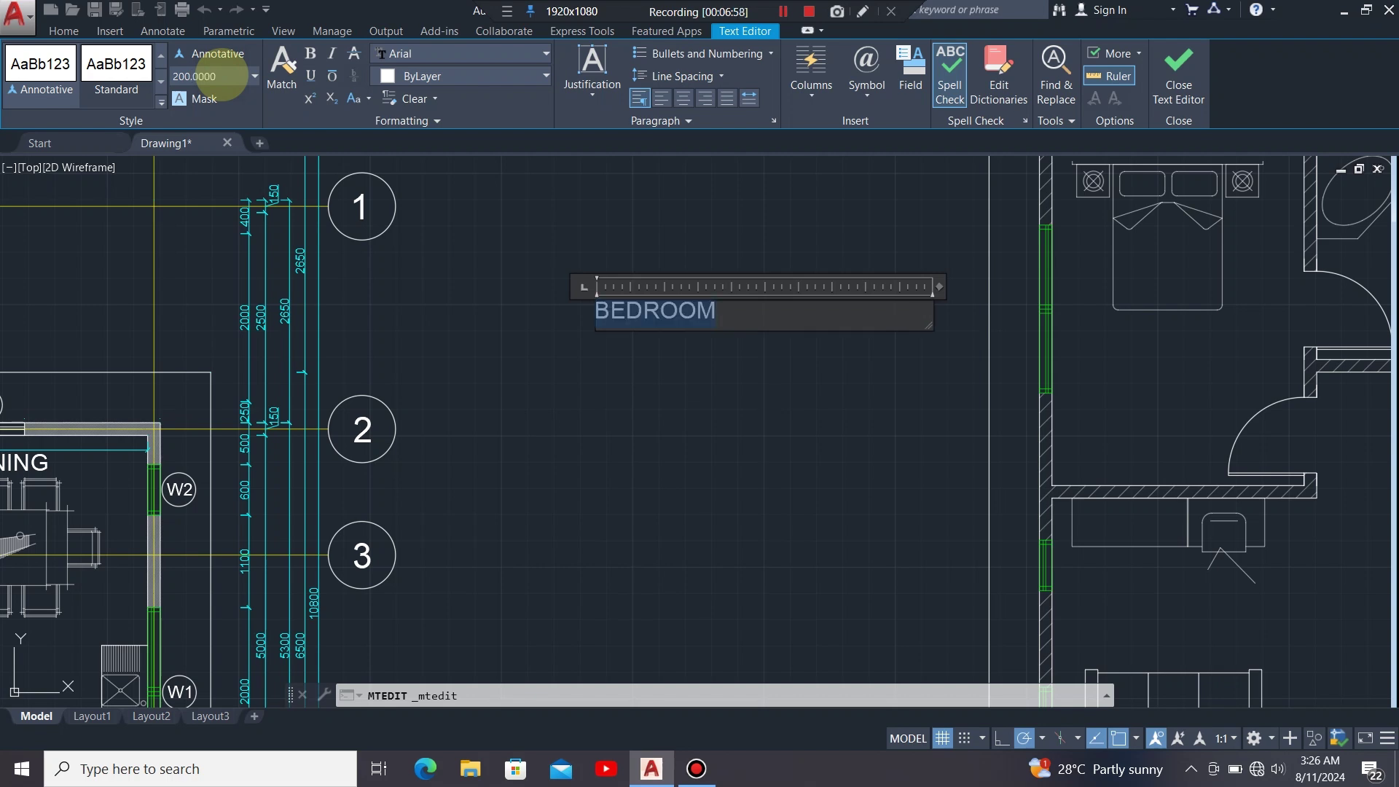
pyautogui.click(666, 403)
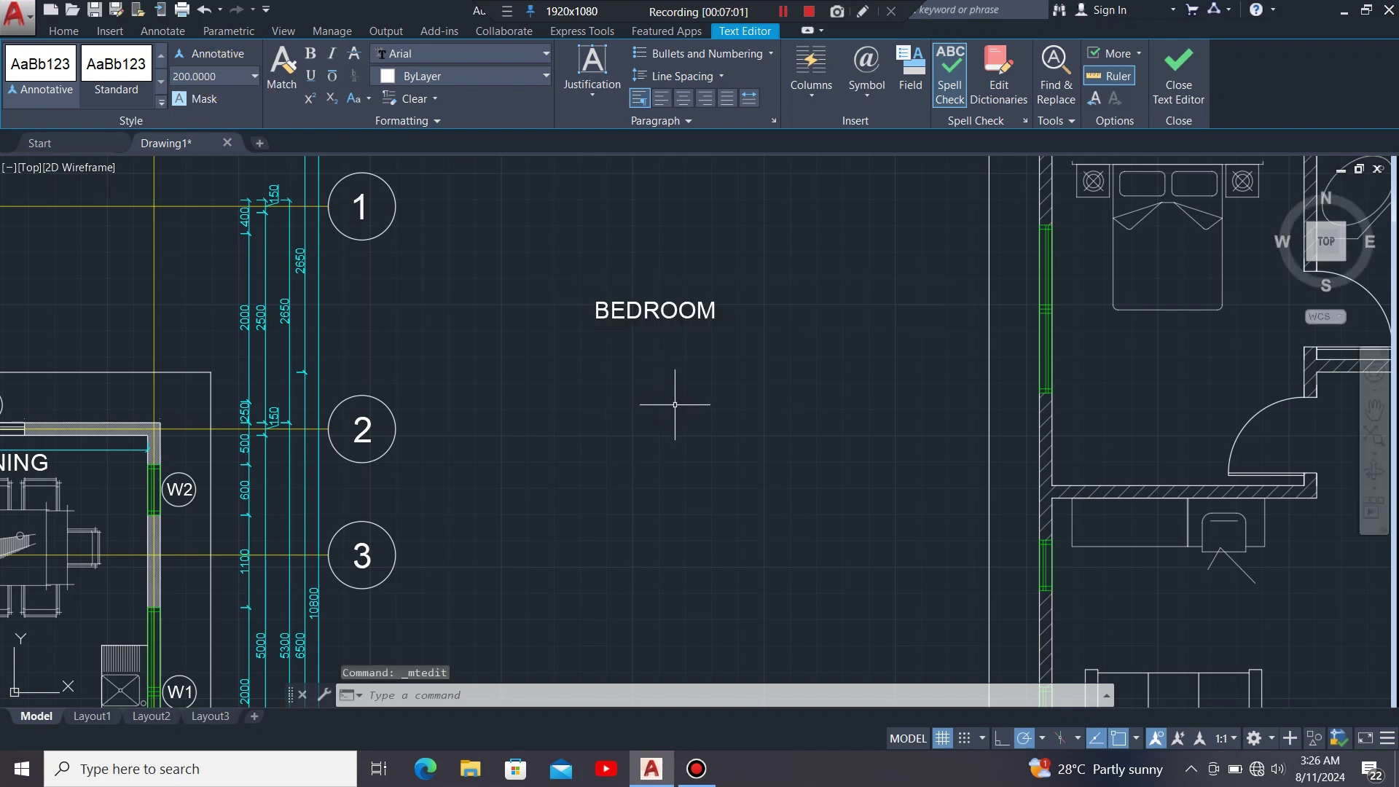
# - Move the BEDROOM label into the hatched plan's bedroom, just below the bed
pyautogui.click(720, 312)
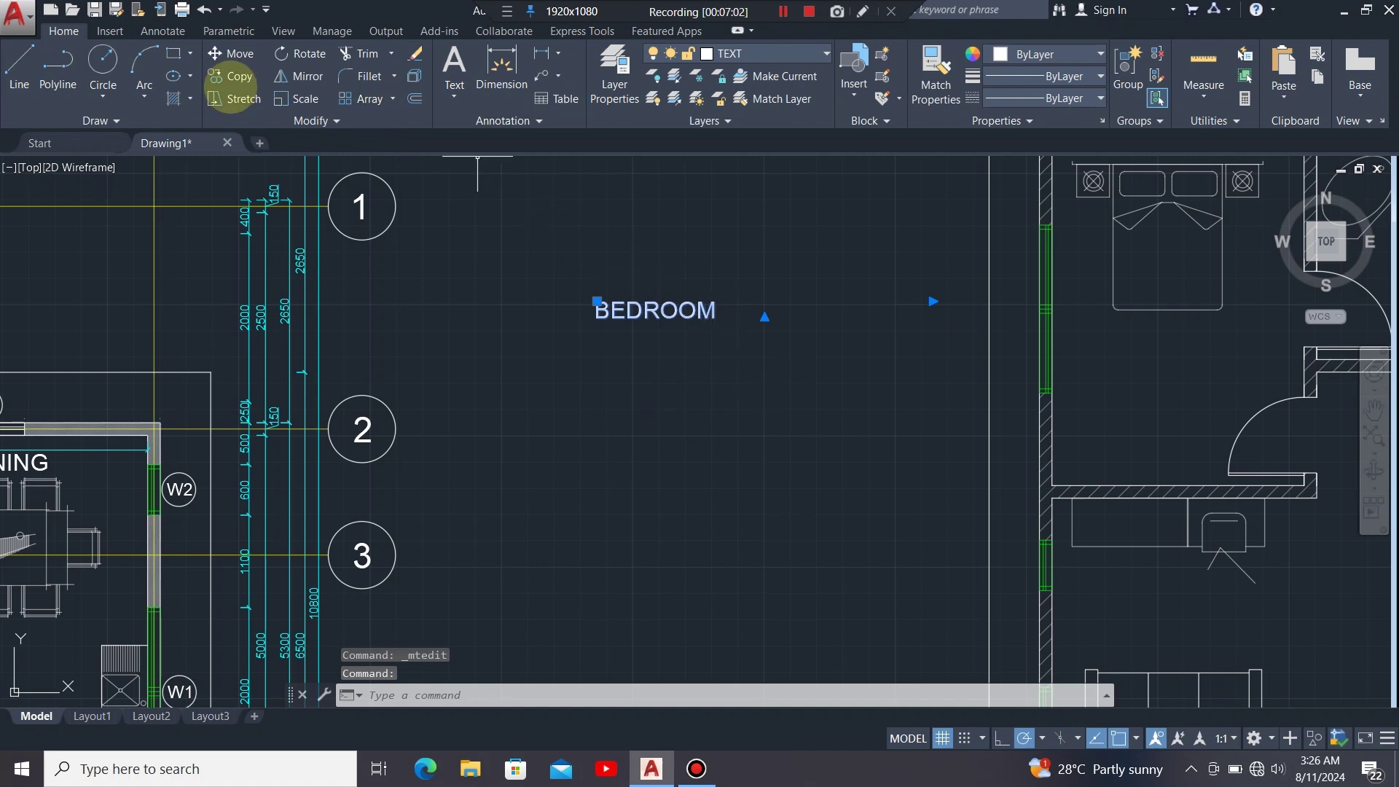
pyautogui.click(226, 53)
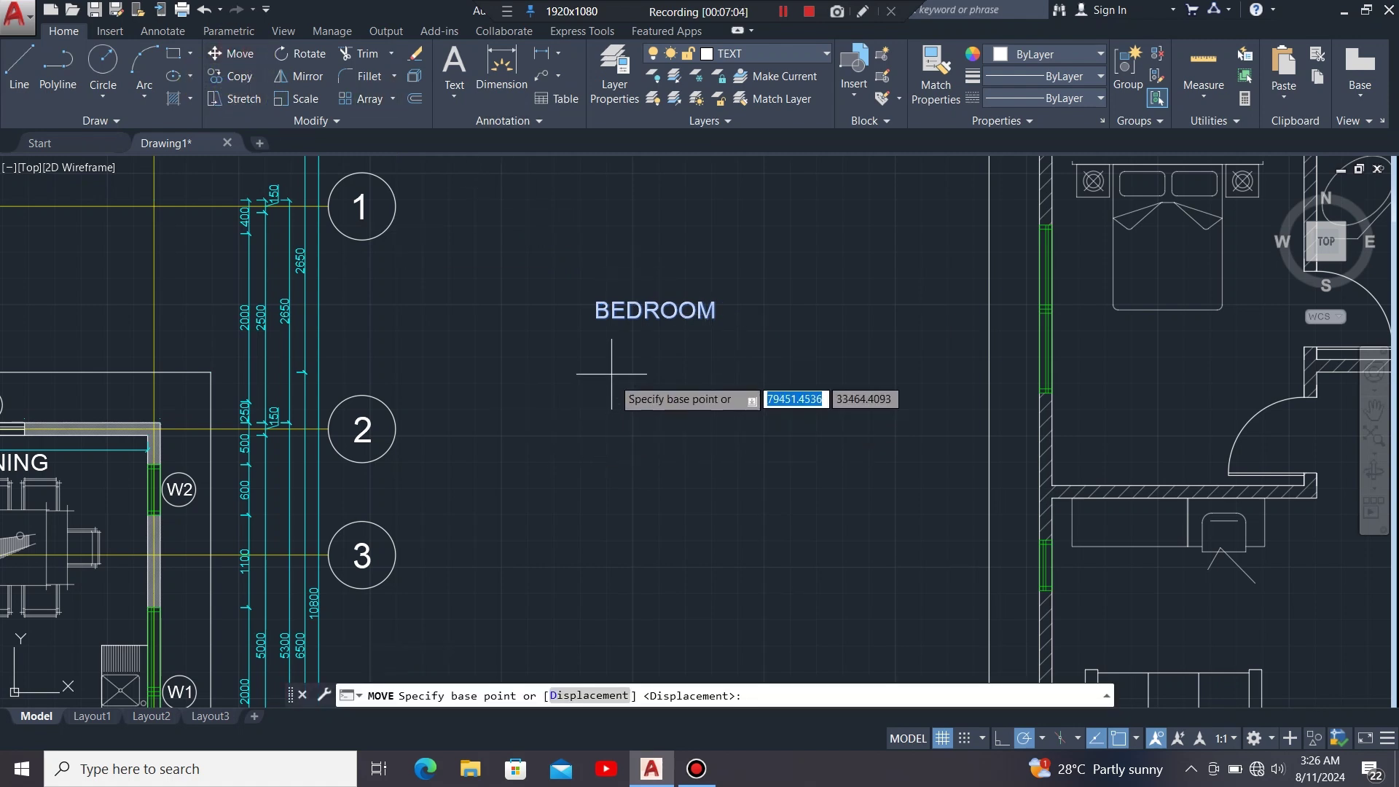
pyautogui.click(596, 318)
pyautogui.scroll(-4, 596, 309)
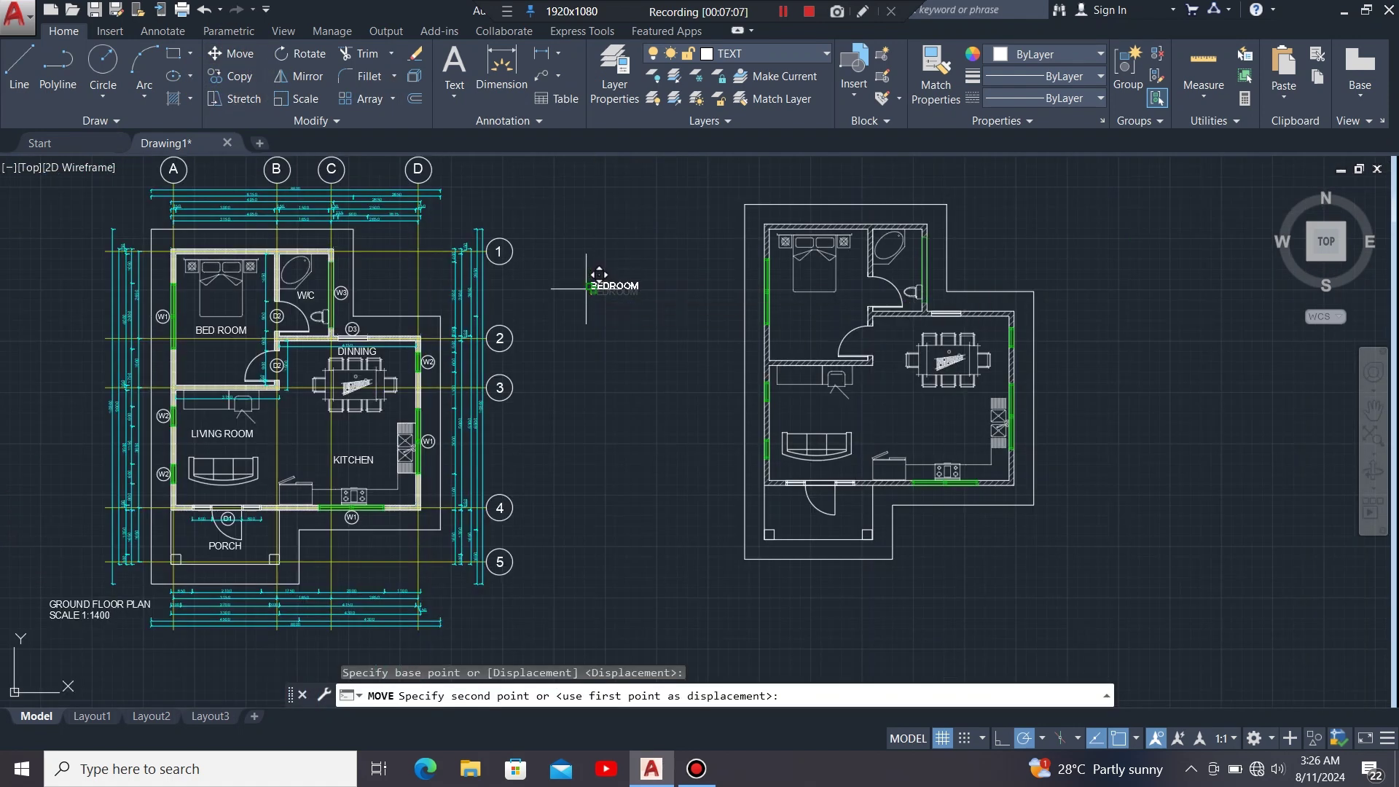
pyautogui.click(803, 295)
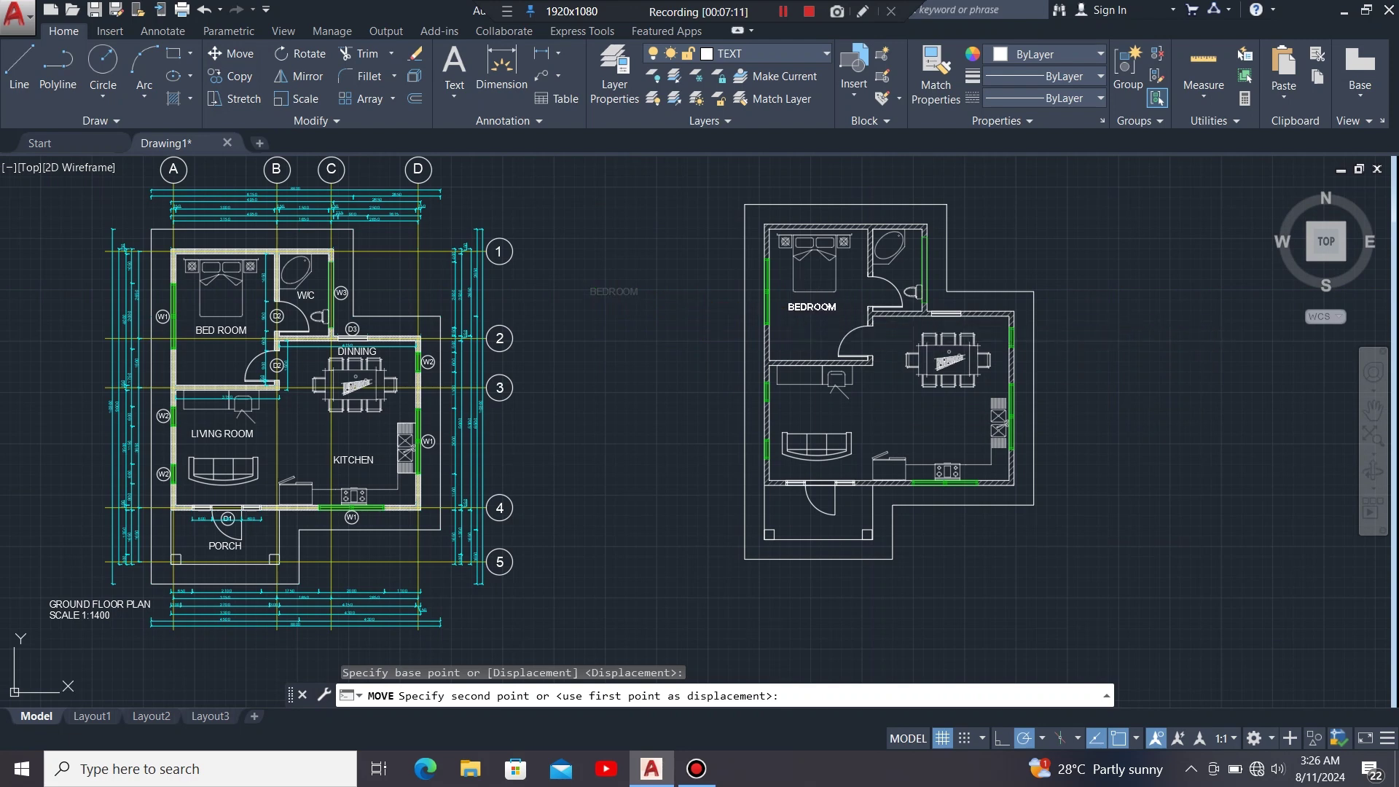
# - Copy the BEDROOM label into the living room, kitchen, dining area, bathroom and porch of the hatched plan
pyautogui.scroll(2, 836, 310)
pyautogui.click(832, 310)
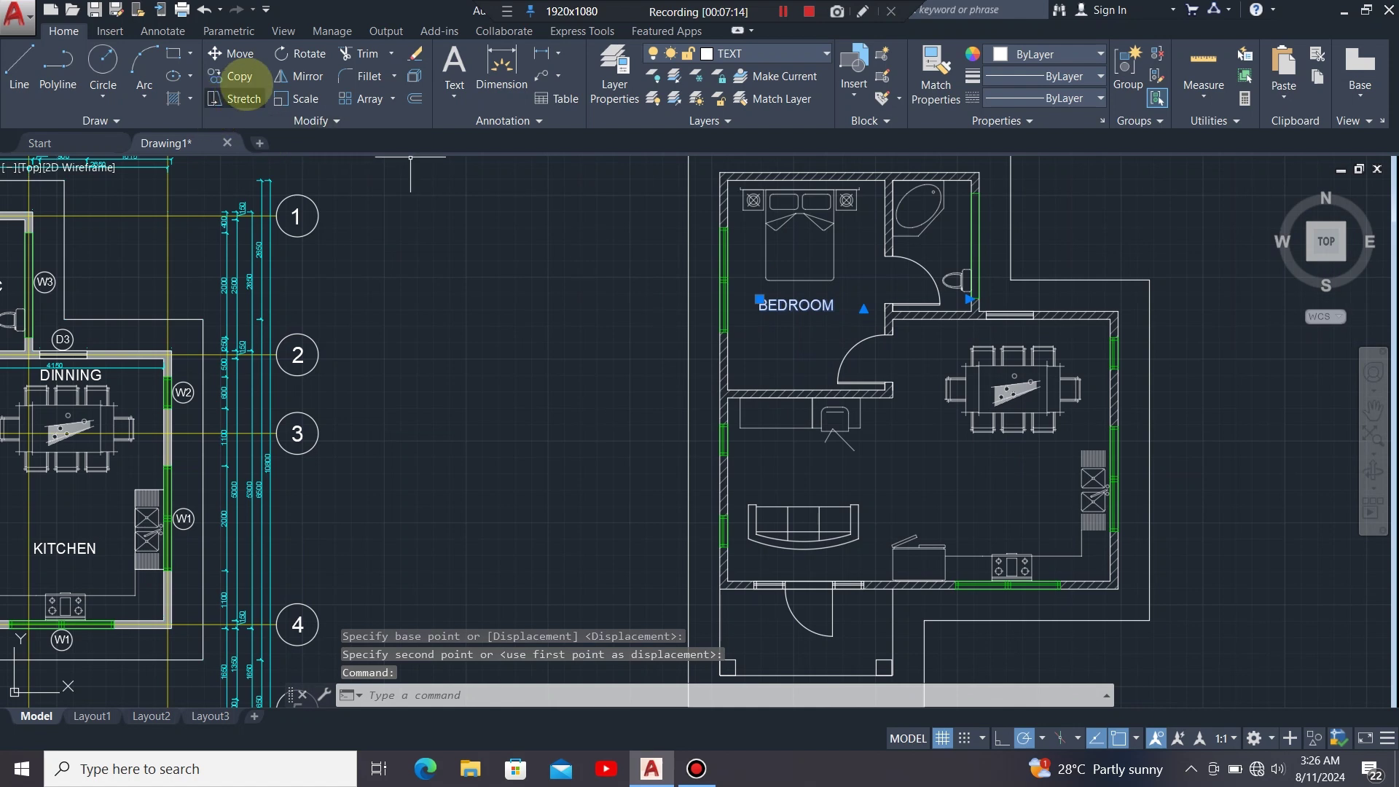
pyautogui.click(231, 75)
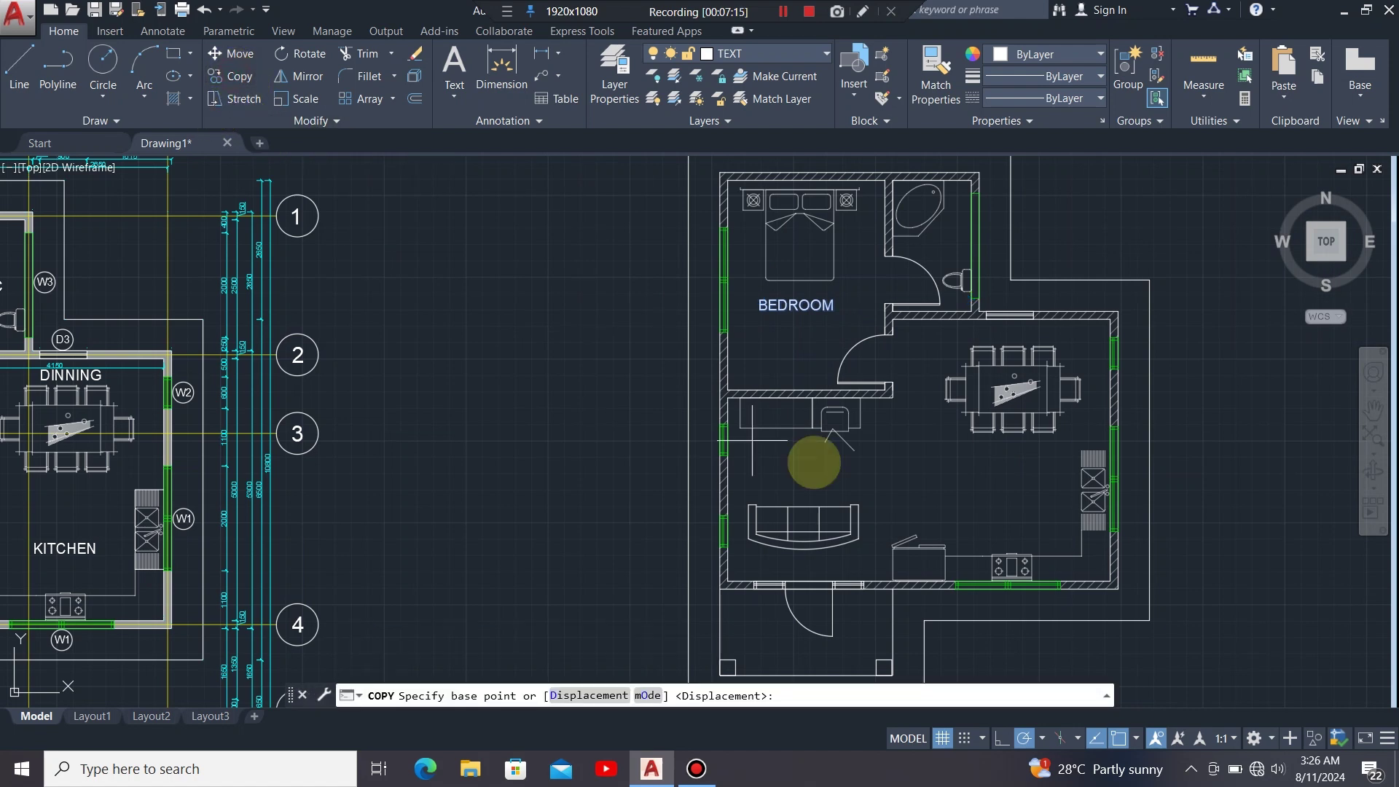
pyautogui.click(760, 310)
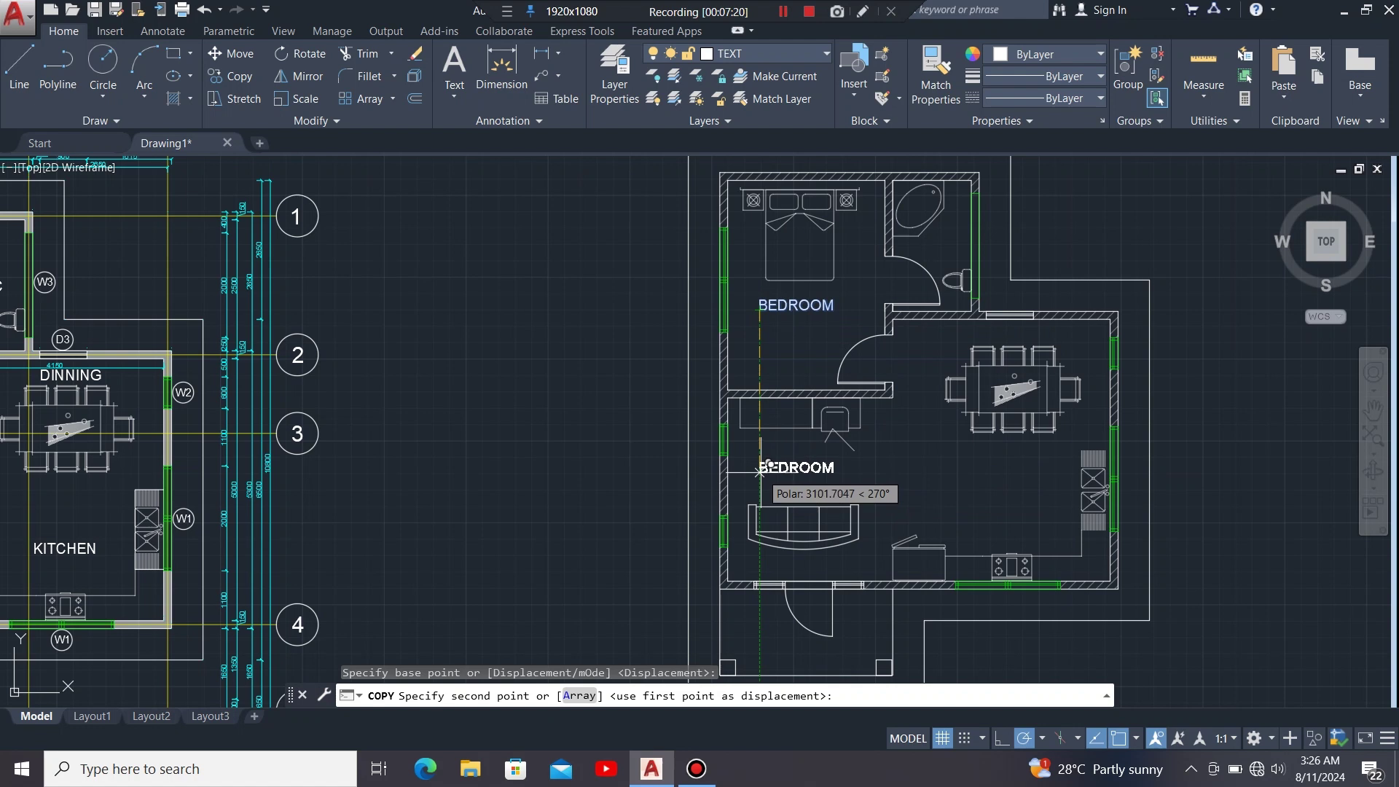
pyautogui.click(760, 471)
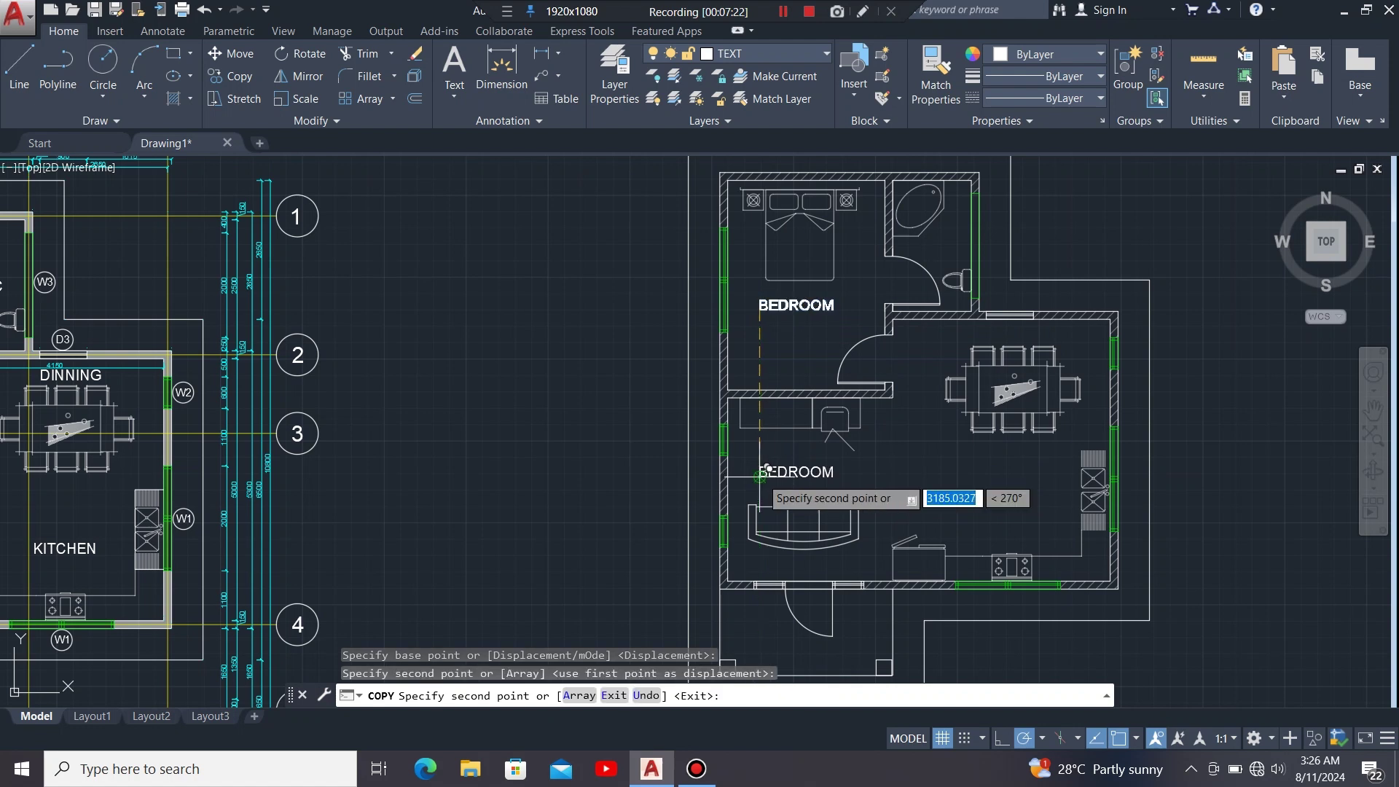
pyautogui.click(980, 537)
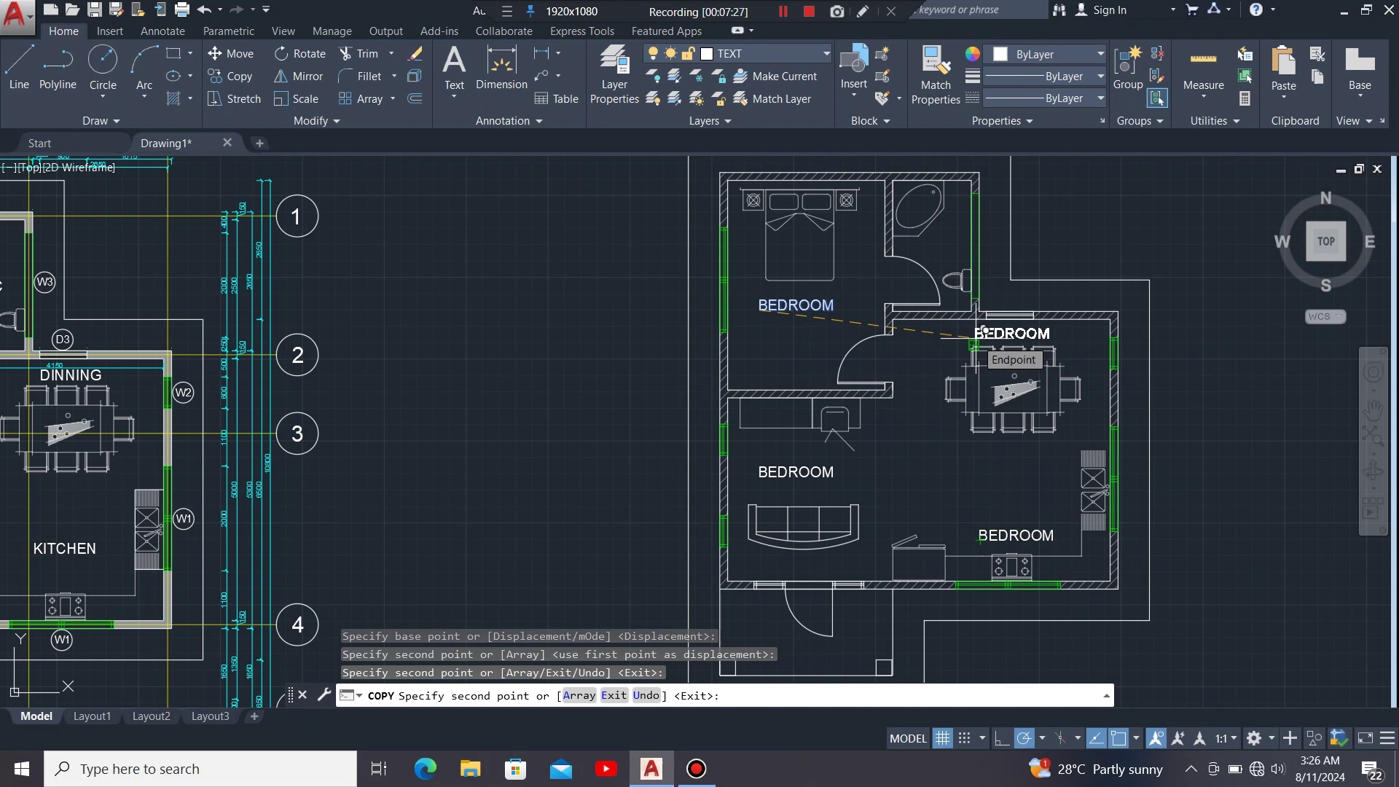
pyautogui.click(979, 337)
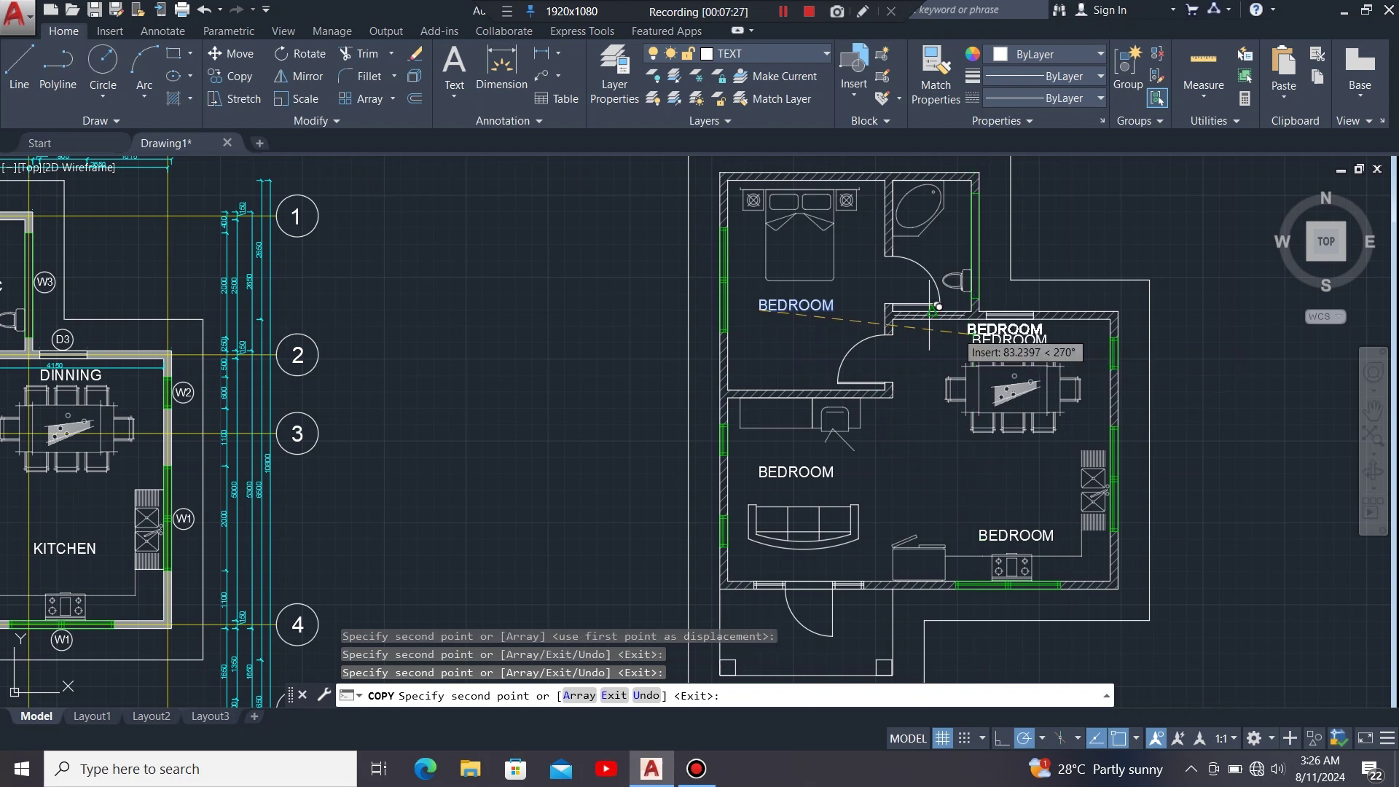
pyautogui.click(907, 255)
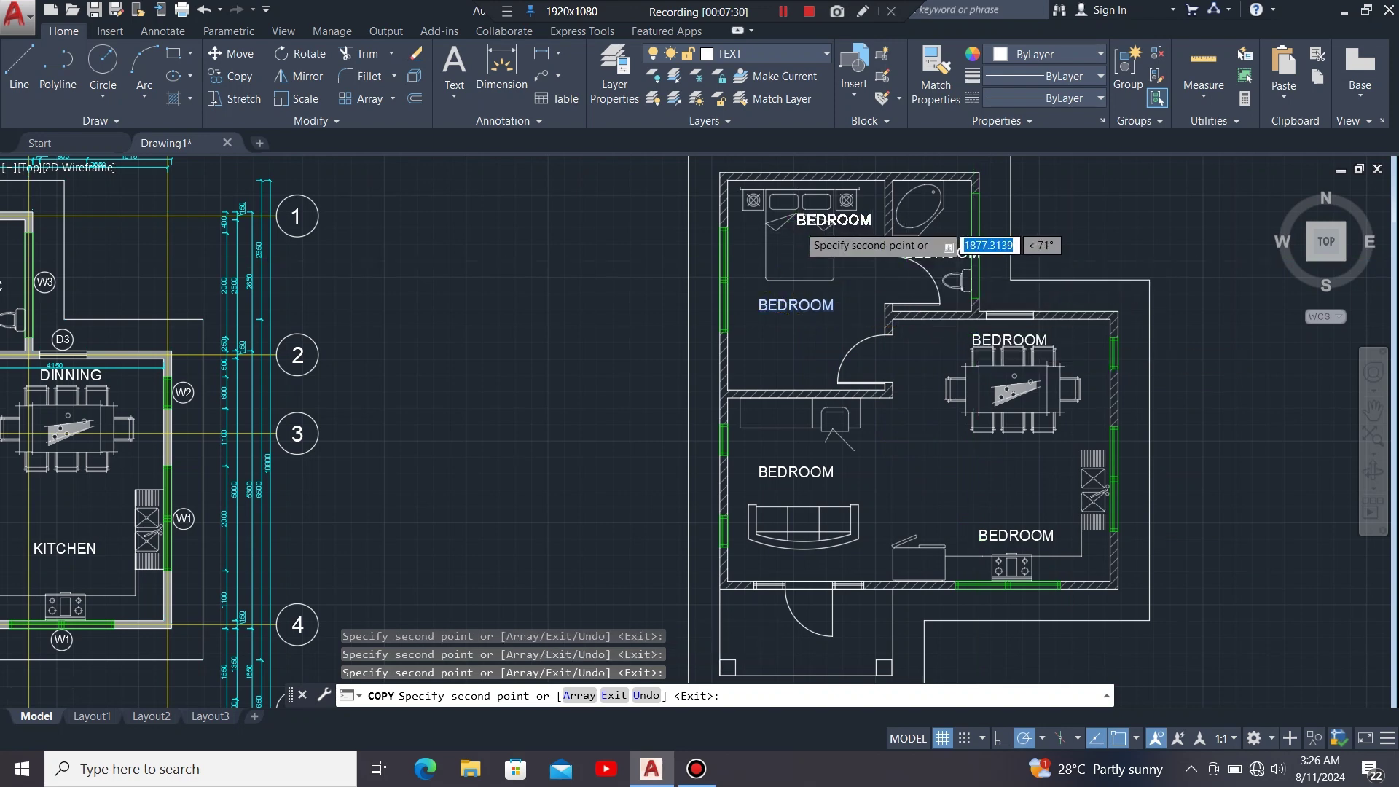
pyautogui.scroll(-2, 802, 222)
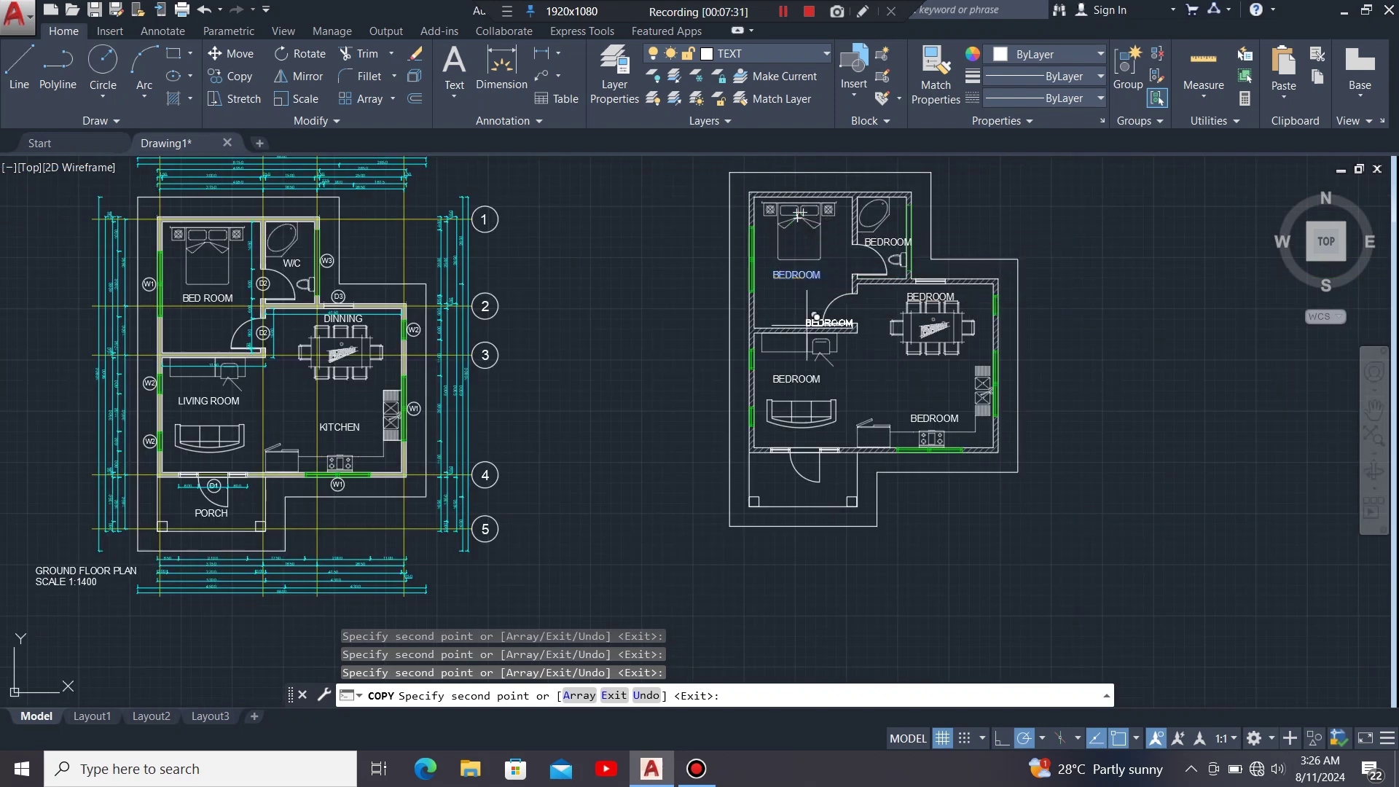
pyautogui.click(774, 482)
pyautogui.press('Escape')
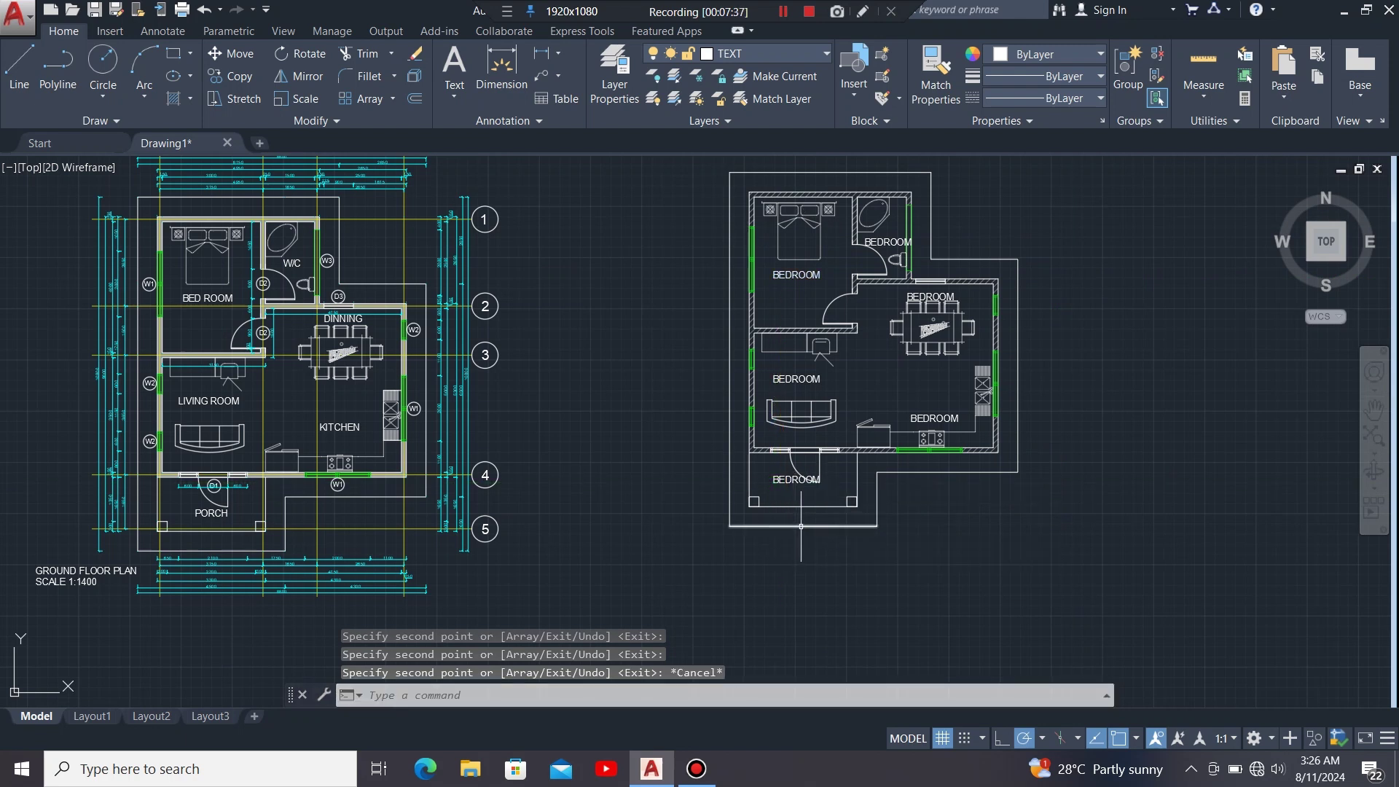
# - Change the copied labels in the living room and kitchen to LIVING ROOM and KITCHEN
pyautogui.doubleClick(822, 380)
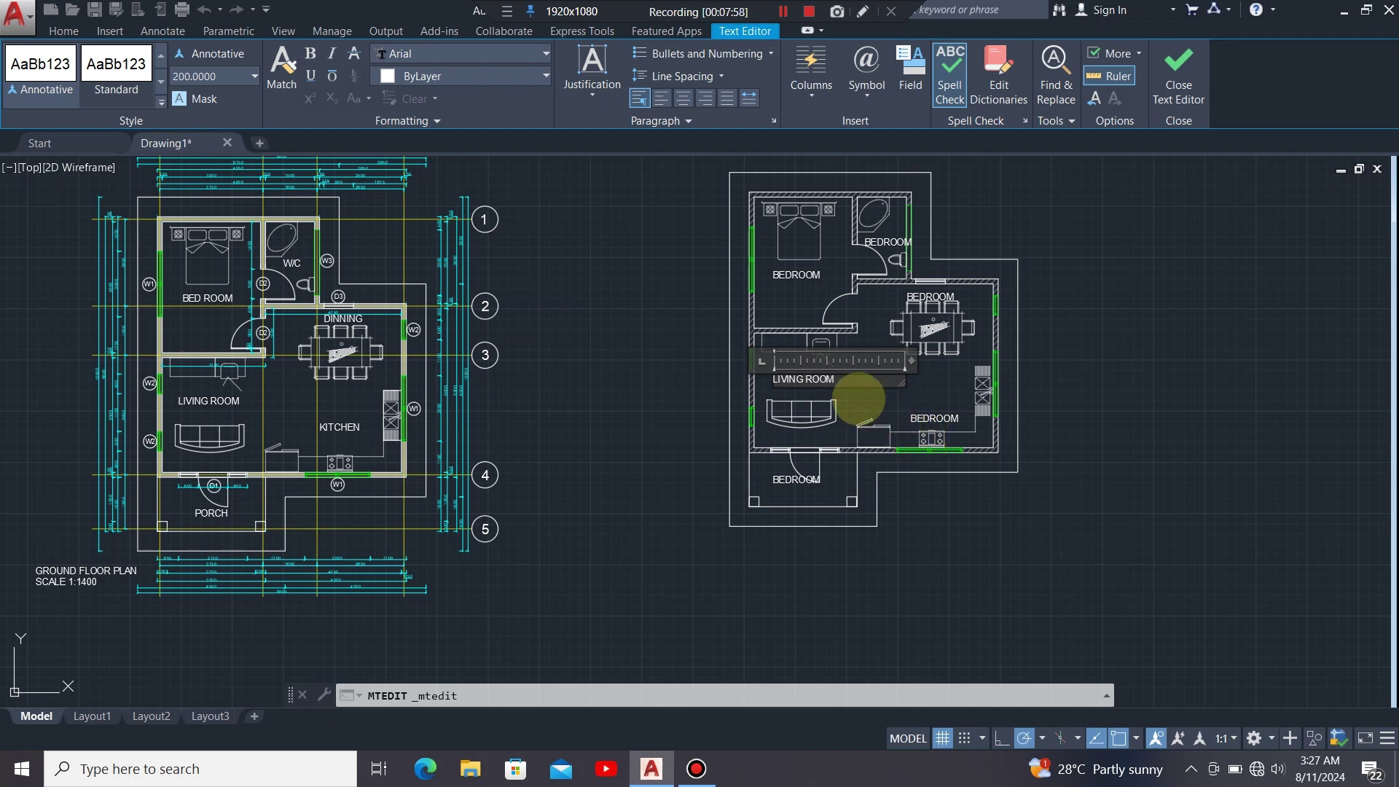
pyautogui.click(859, 399)
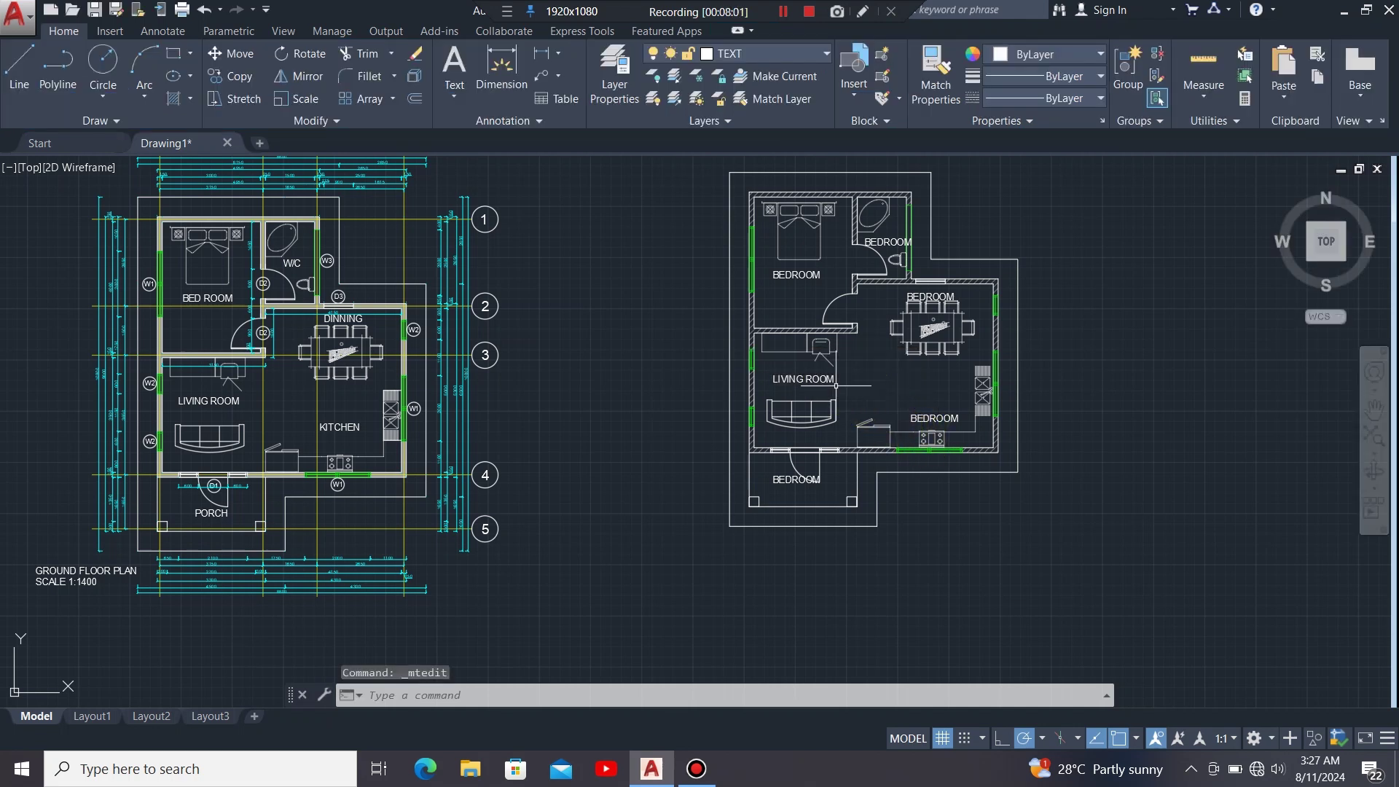
pyautogui.scroll(2, 839, 376)
pyautogui.scroll(-2, 839, 380)
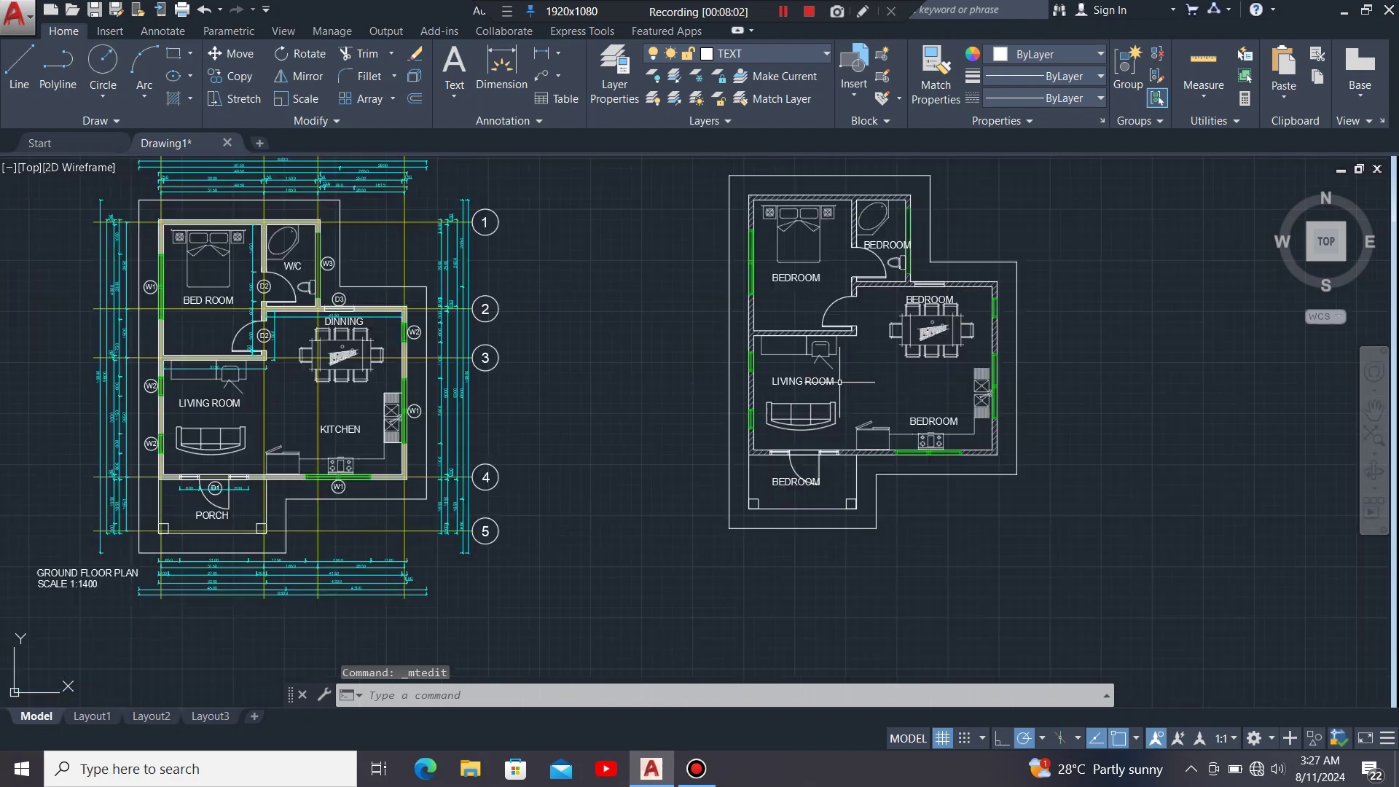
pyautogui.doubleClick(953, 424)
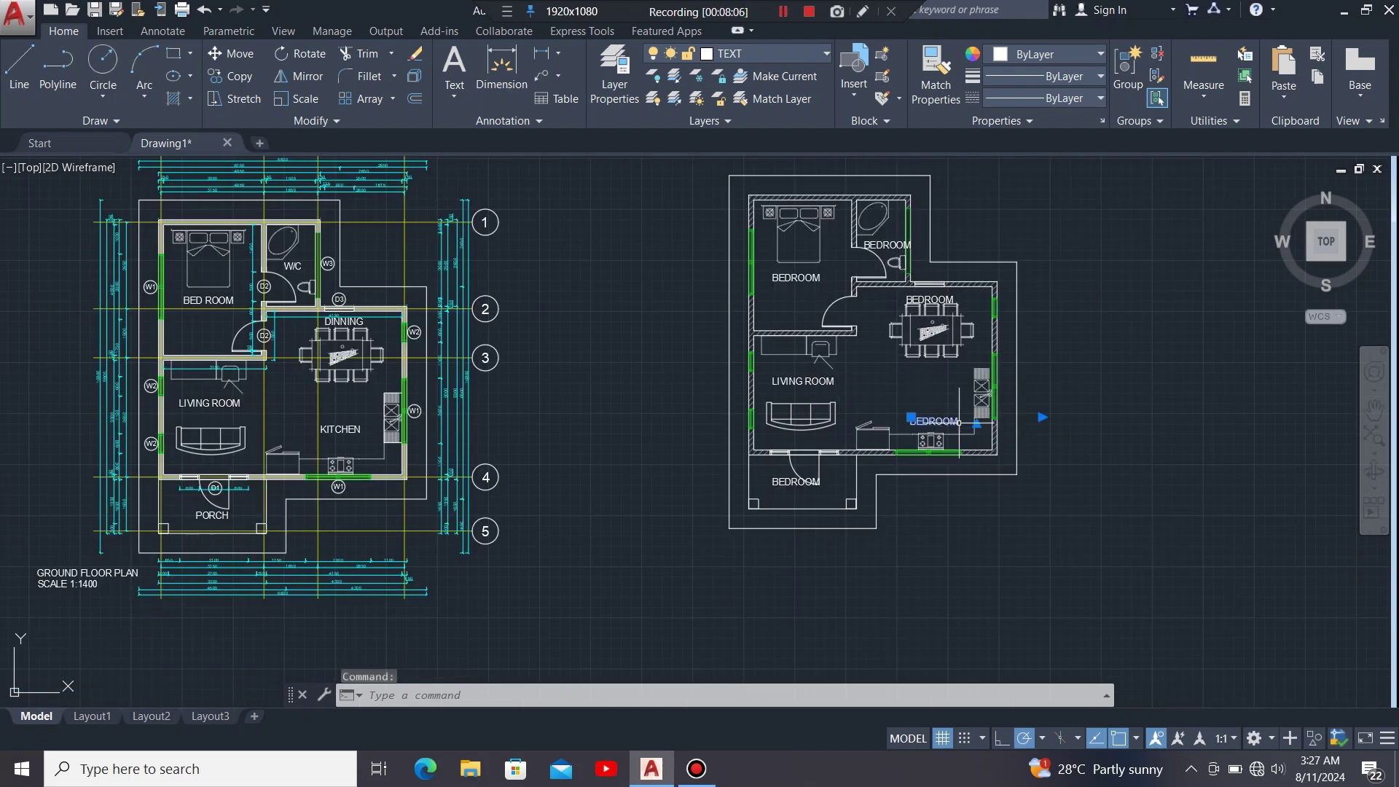
pyautogui.click(968, 421)
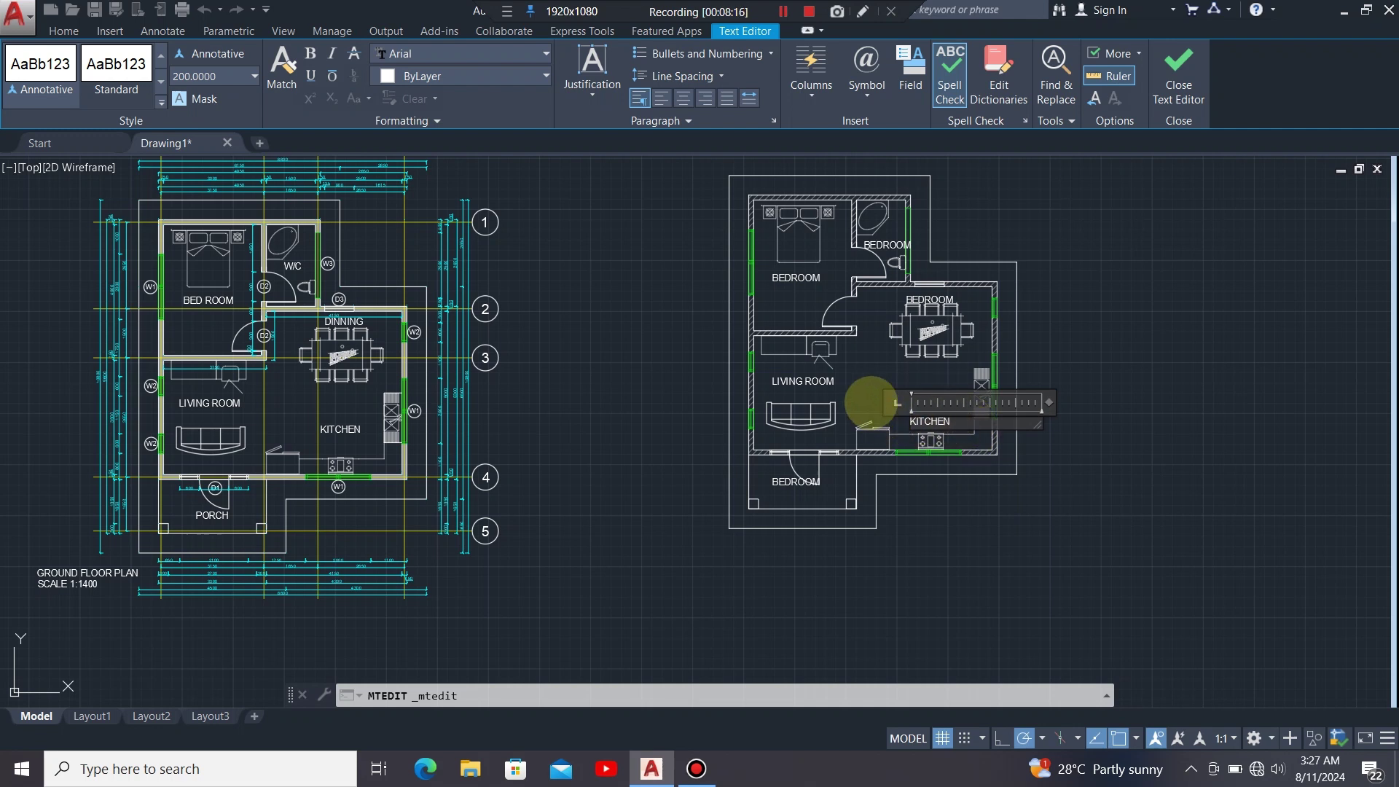
pyautogui.click(871, 402)
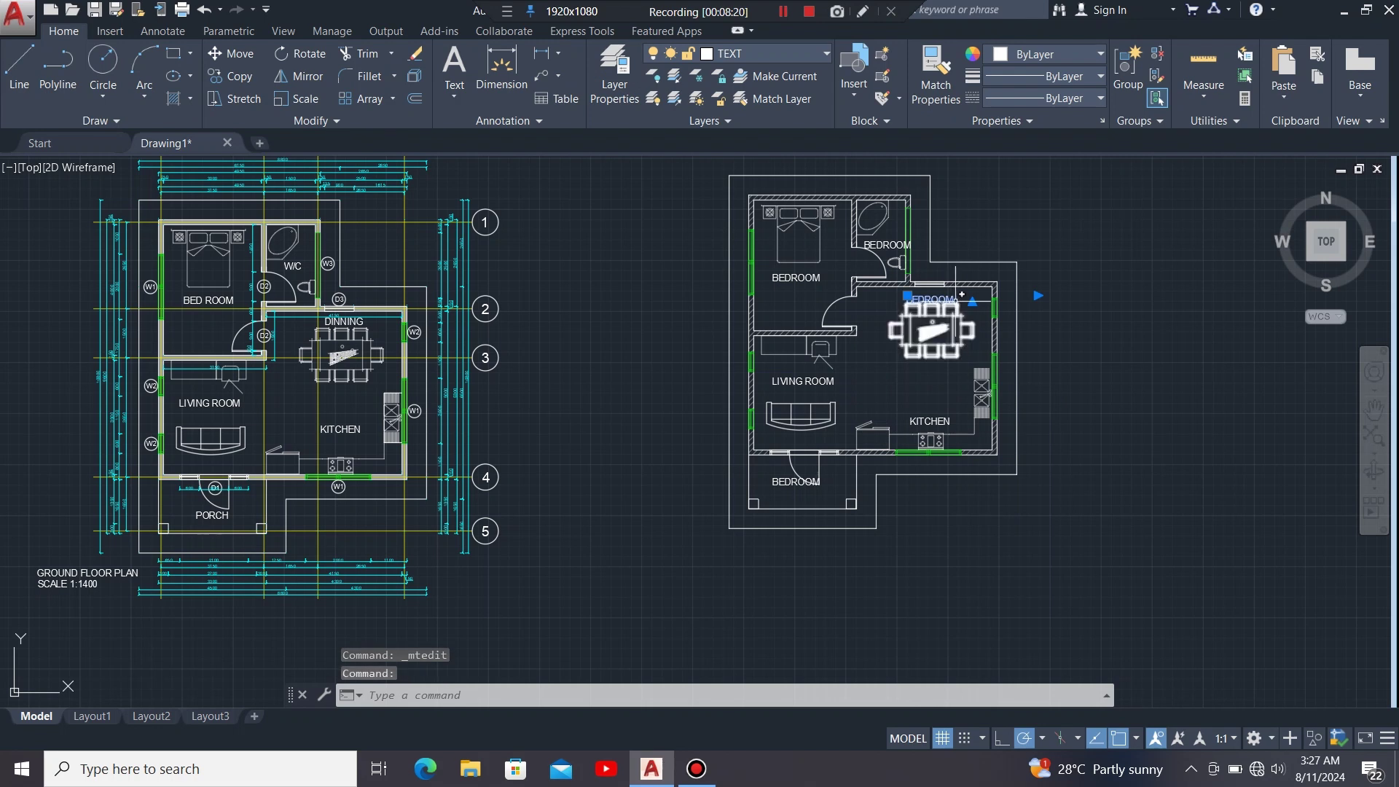
# - Change the copied label above the dining table to DINNING
pyautogui.click(952, 300)
pyautogui.doubleClick(968, 299)
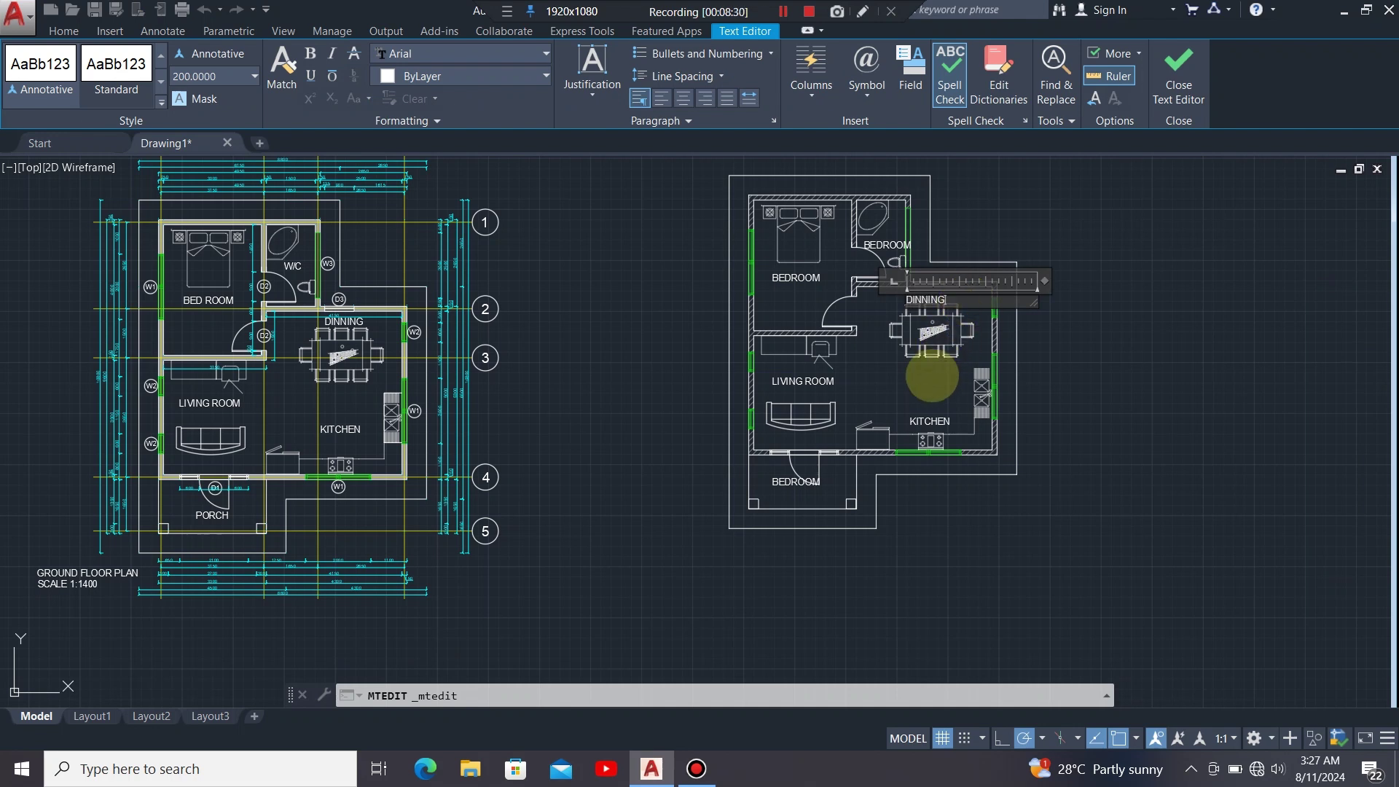
pyautogui.click(933, 375)
pyautogui.scroll(2, 946, 298)
pyautogui.scroll(2, 945, 298)
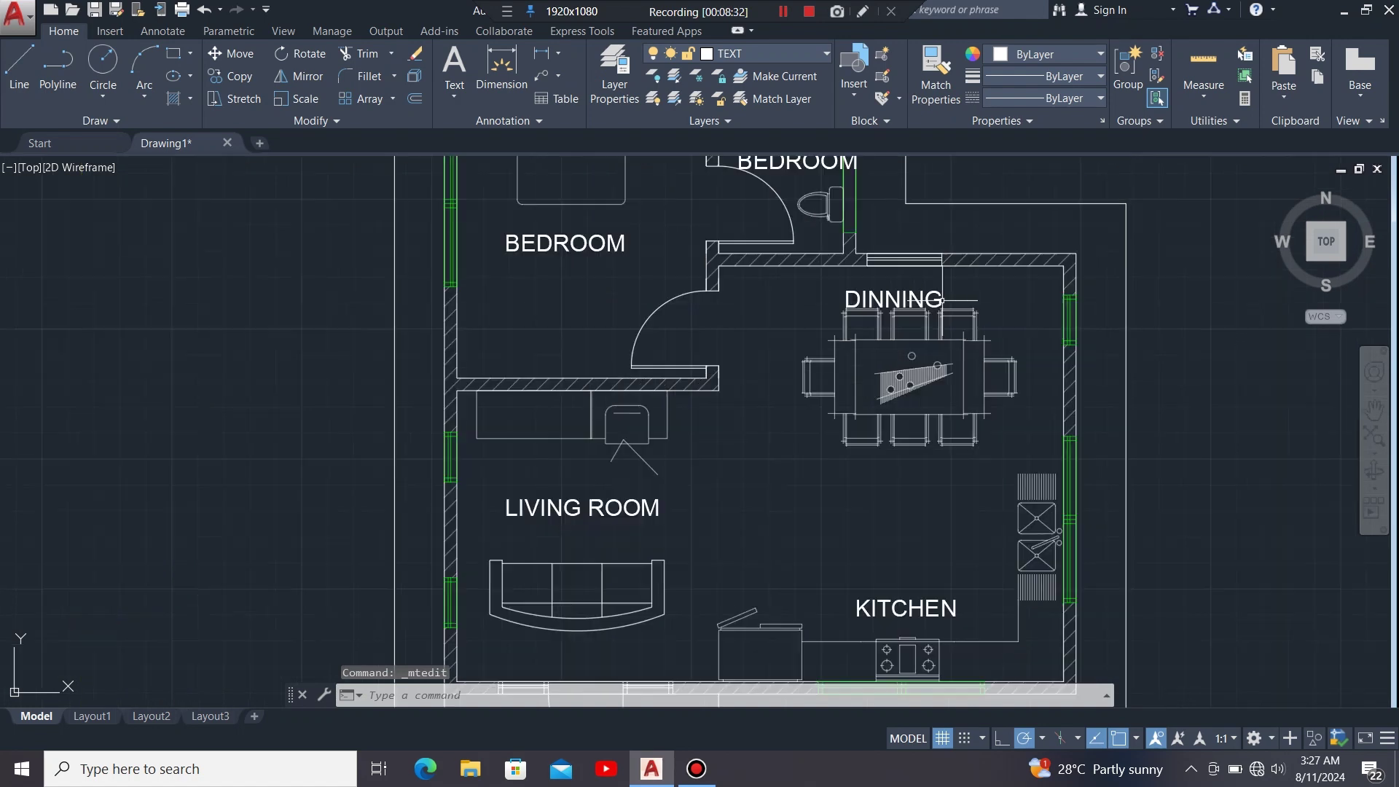
# - Move the DINNING label in the hatched plan about 141 units straight up, clear of the dining chairs
pyautogui.click(929, 302)
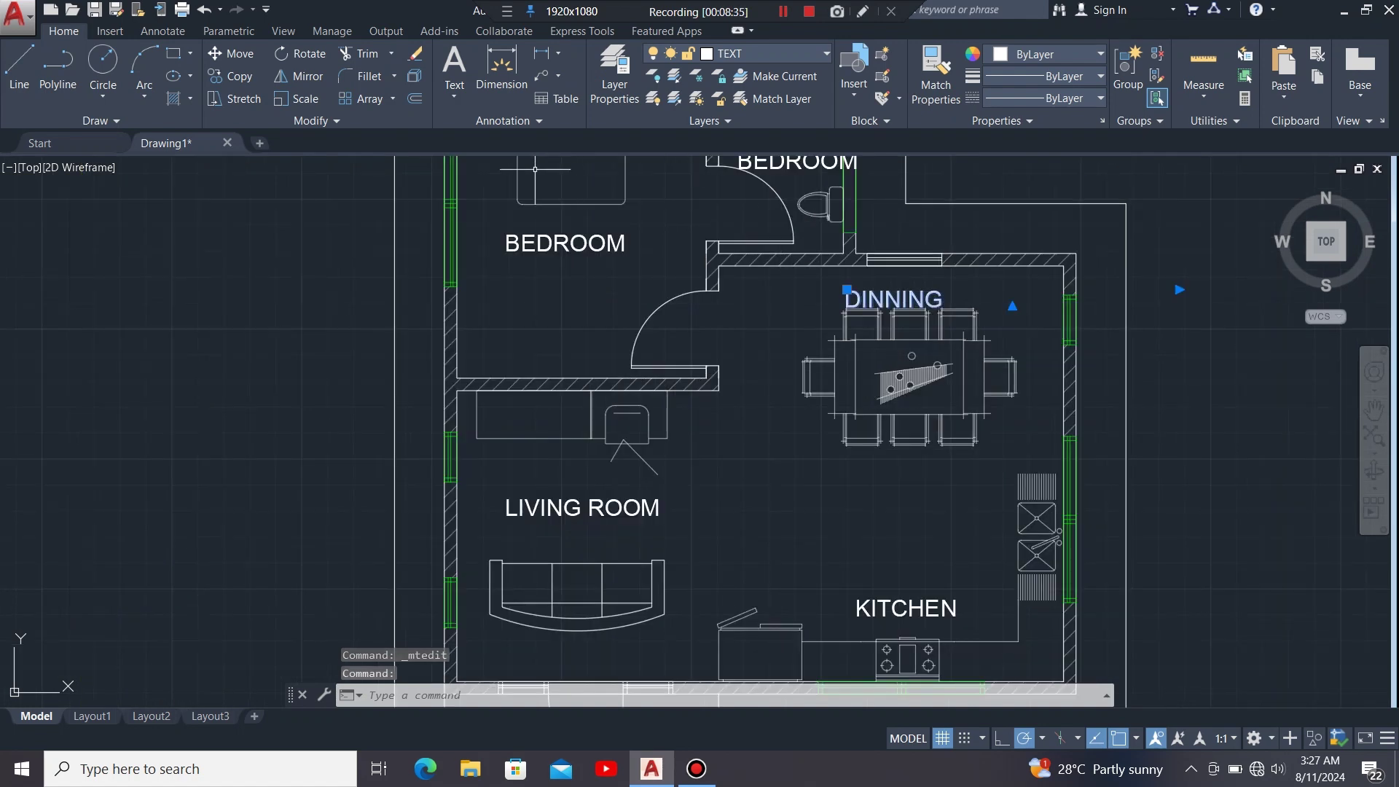
pyautogui.click(231, 53)
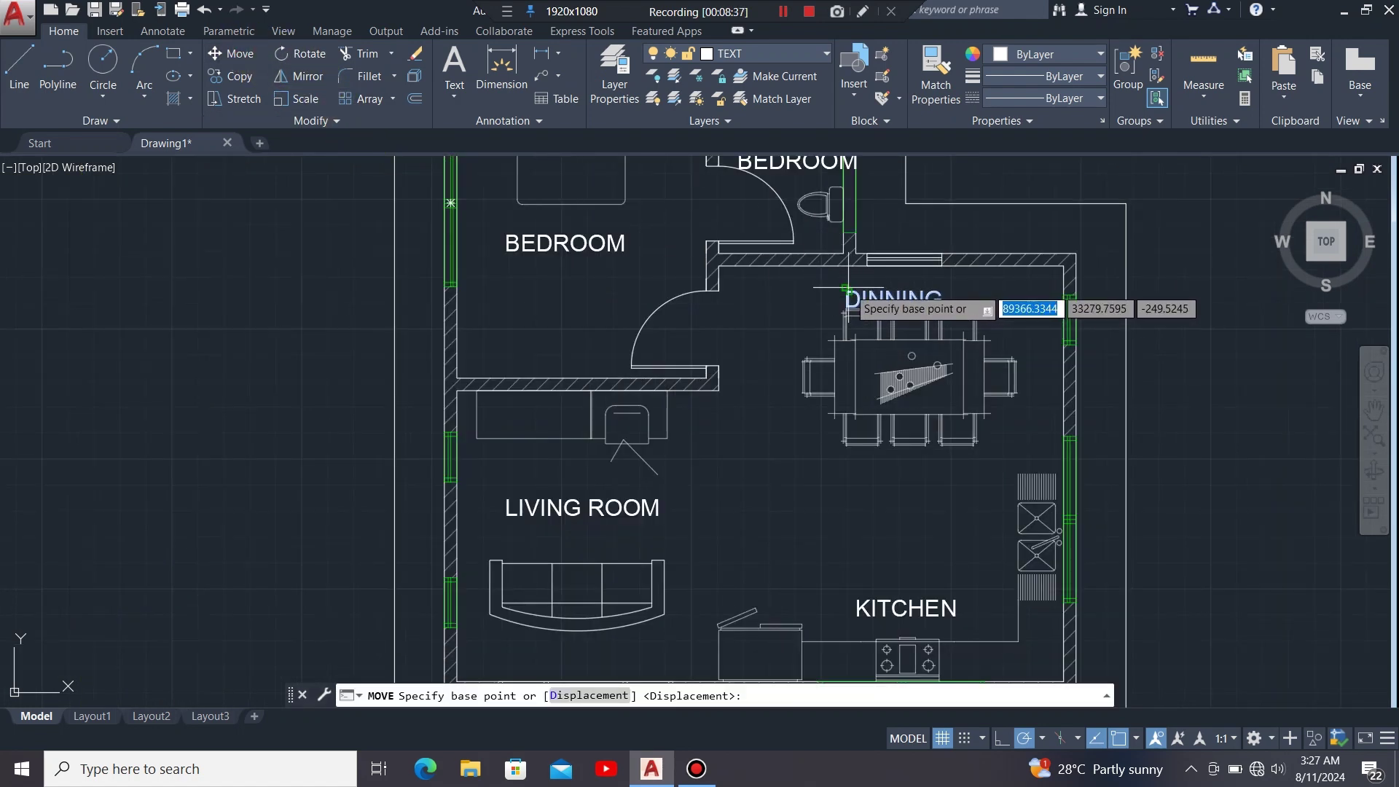
pyautogui.click(845, 289)
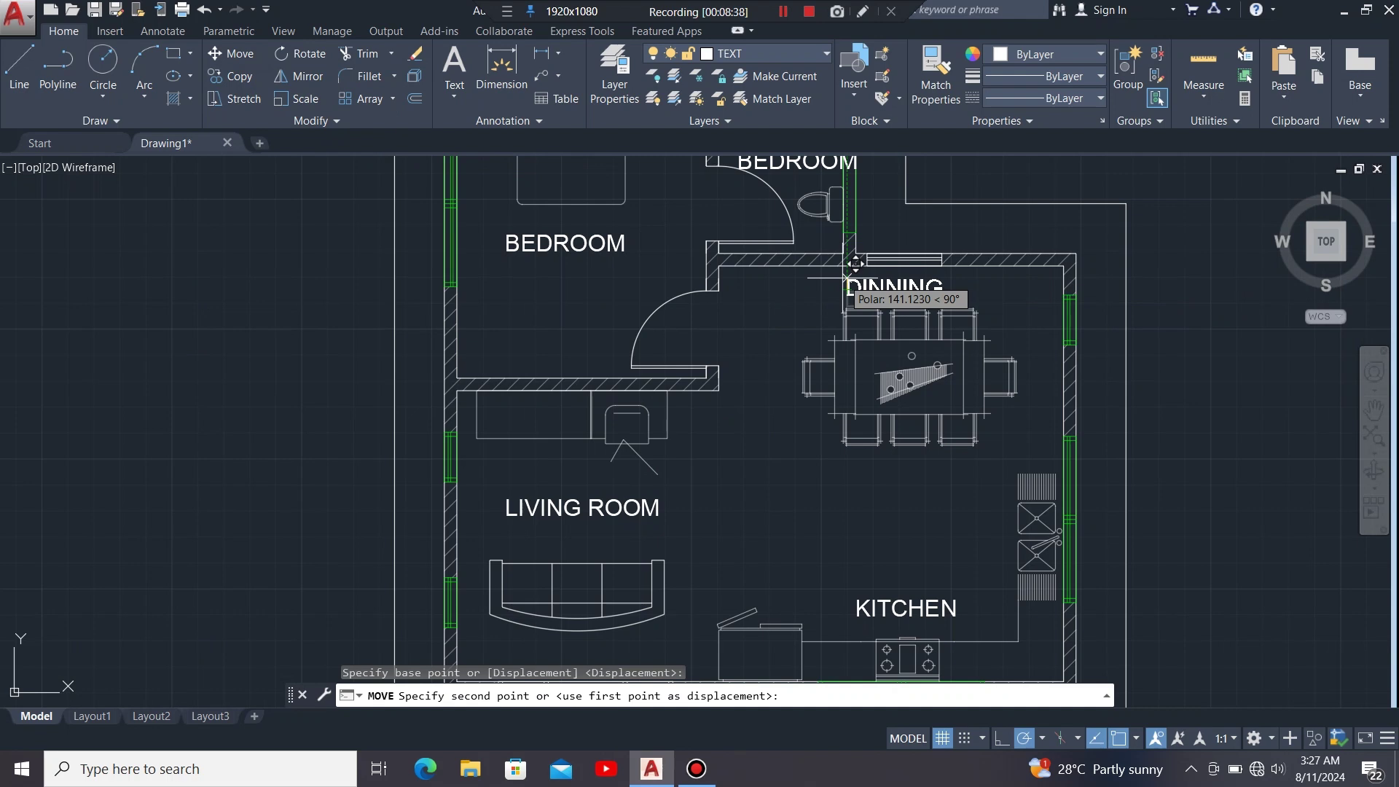
pyautogui.click(845, 278)
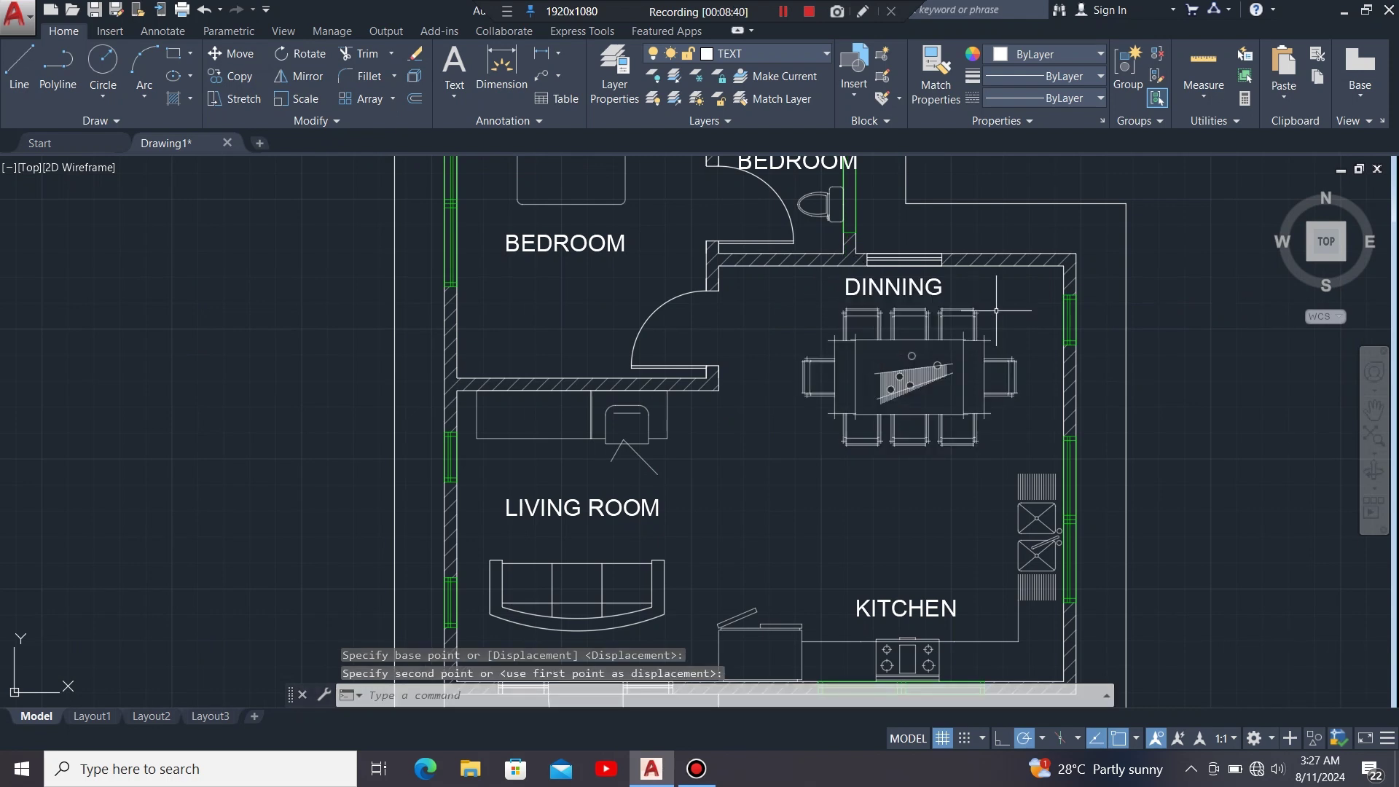
# - Change the copied BEDROOM label in the hatched plan's porch to PORCH
pyautogui.scroll(-2, 984, 328)
pyautogui.scroll(-2, 982, 342)
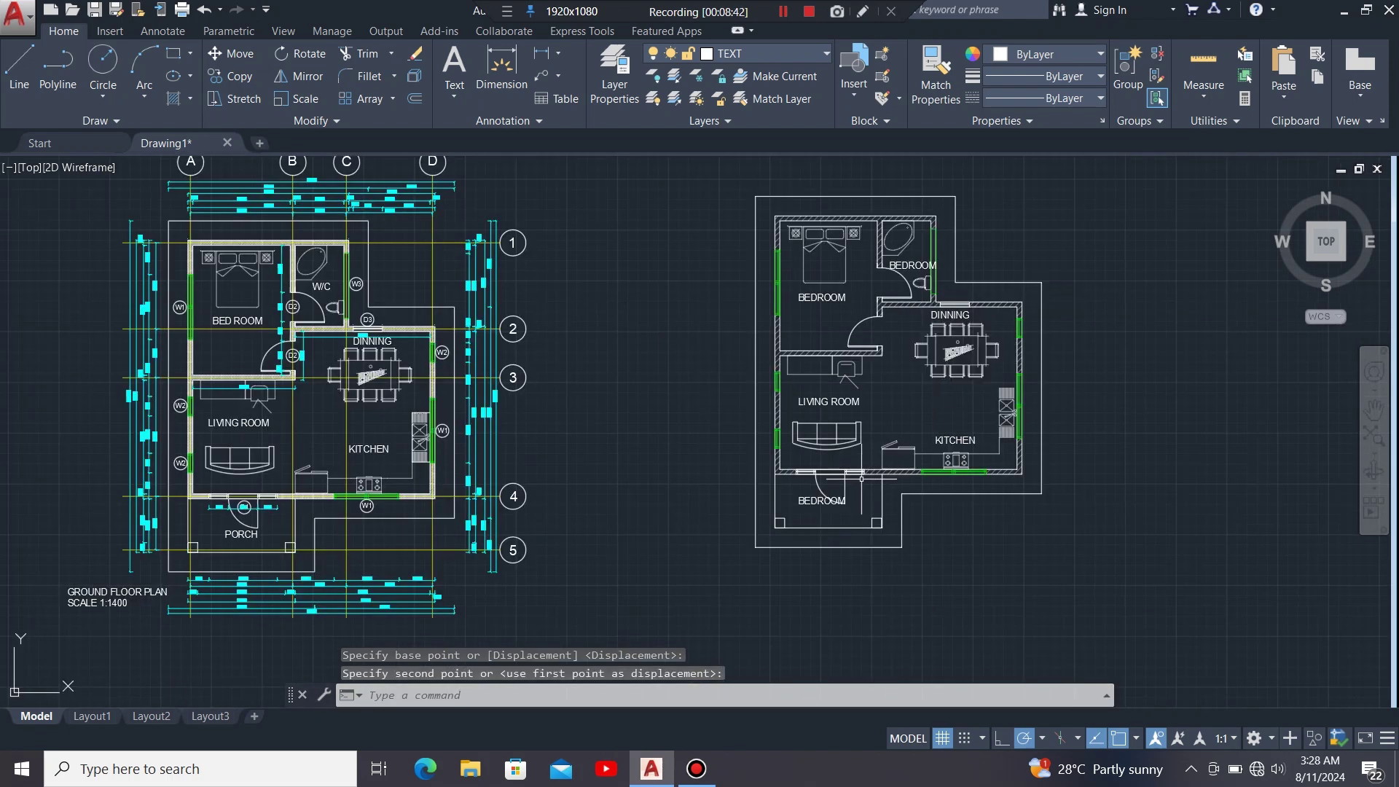
pyautogui.moveTo(626, 372); pyautogui.dragTo(628, 408, button='middle')
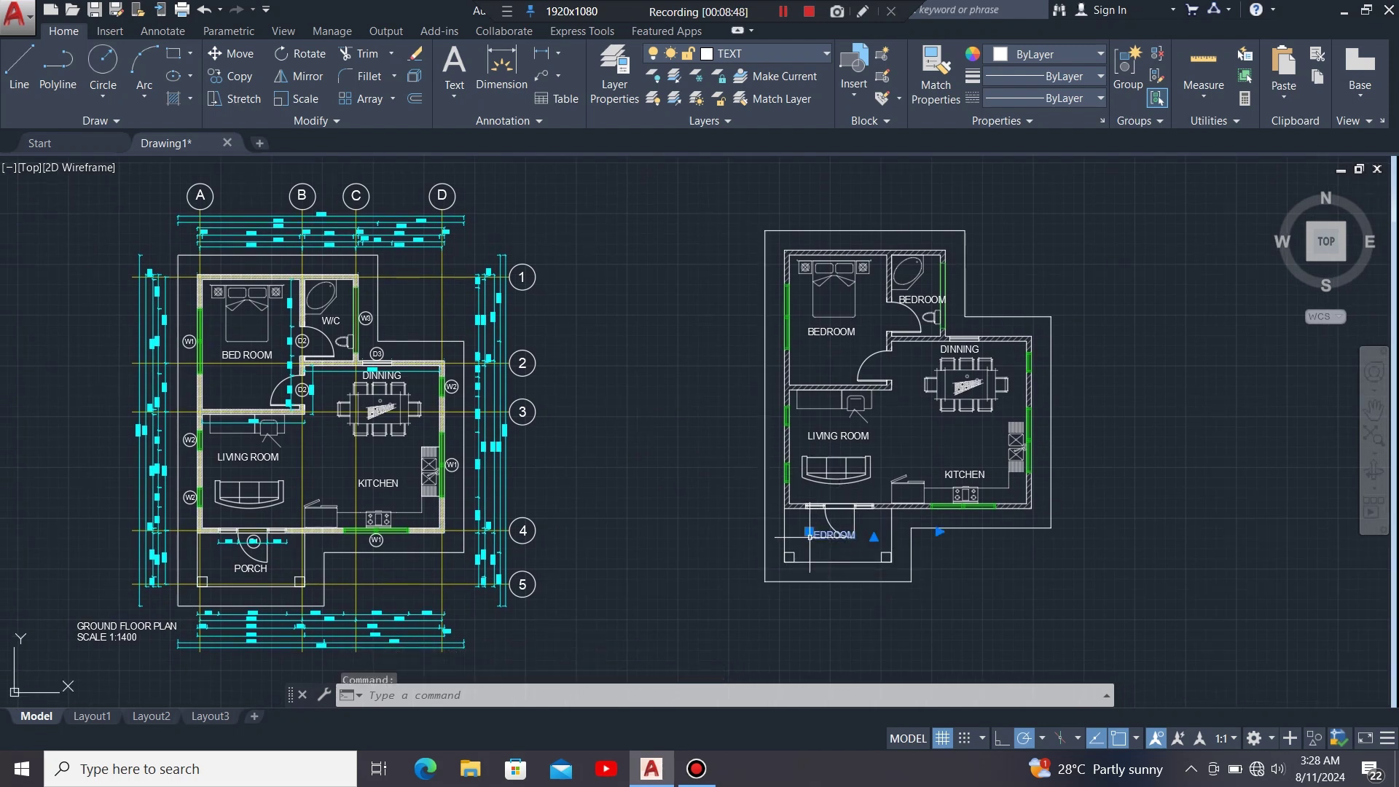
pyautogui.doubleClick(867, 536)
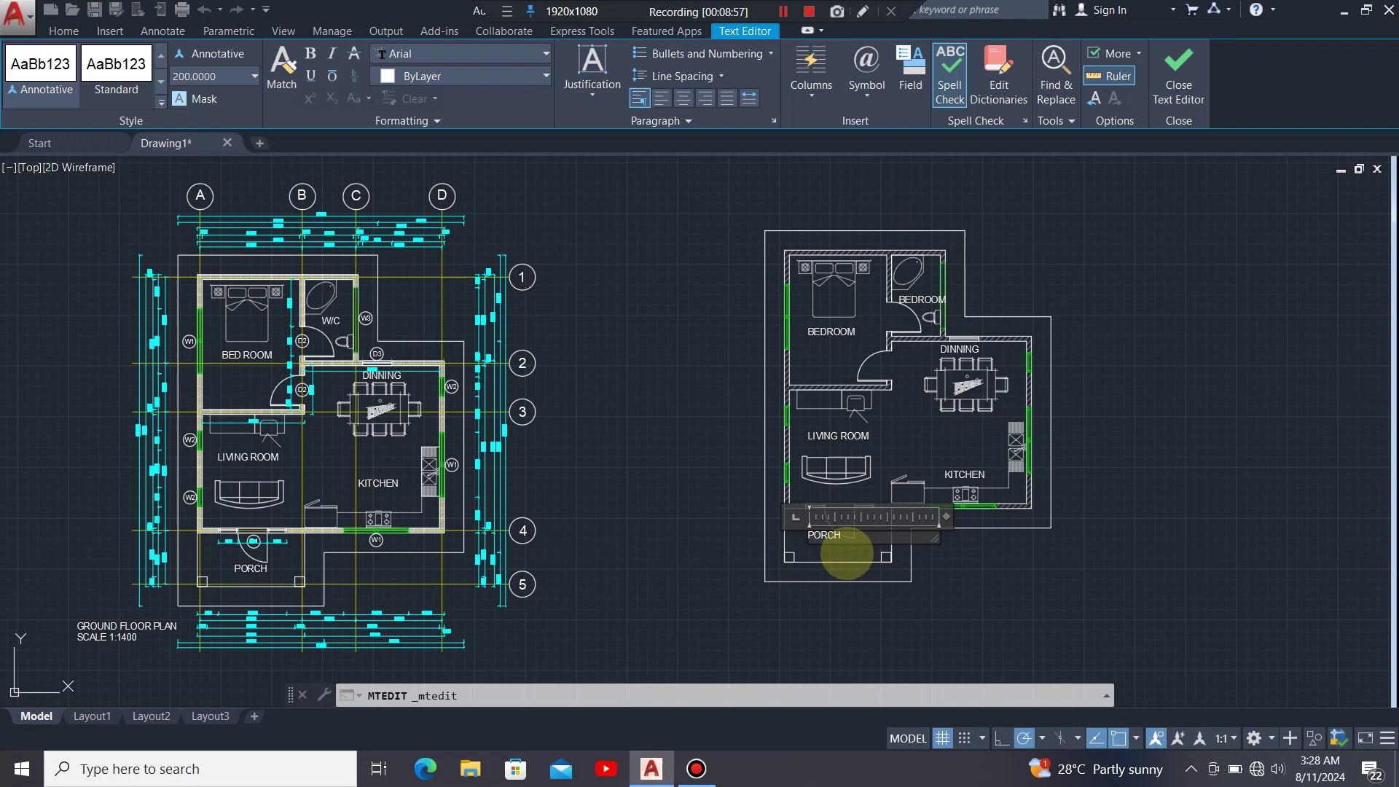
pyautogui.click(842, 552)
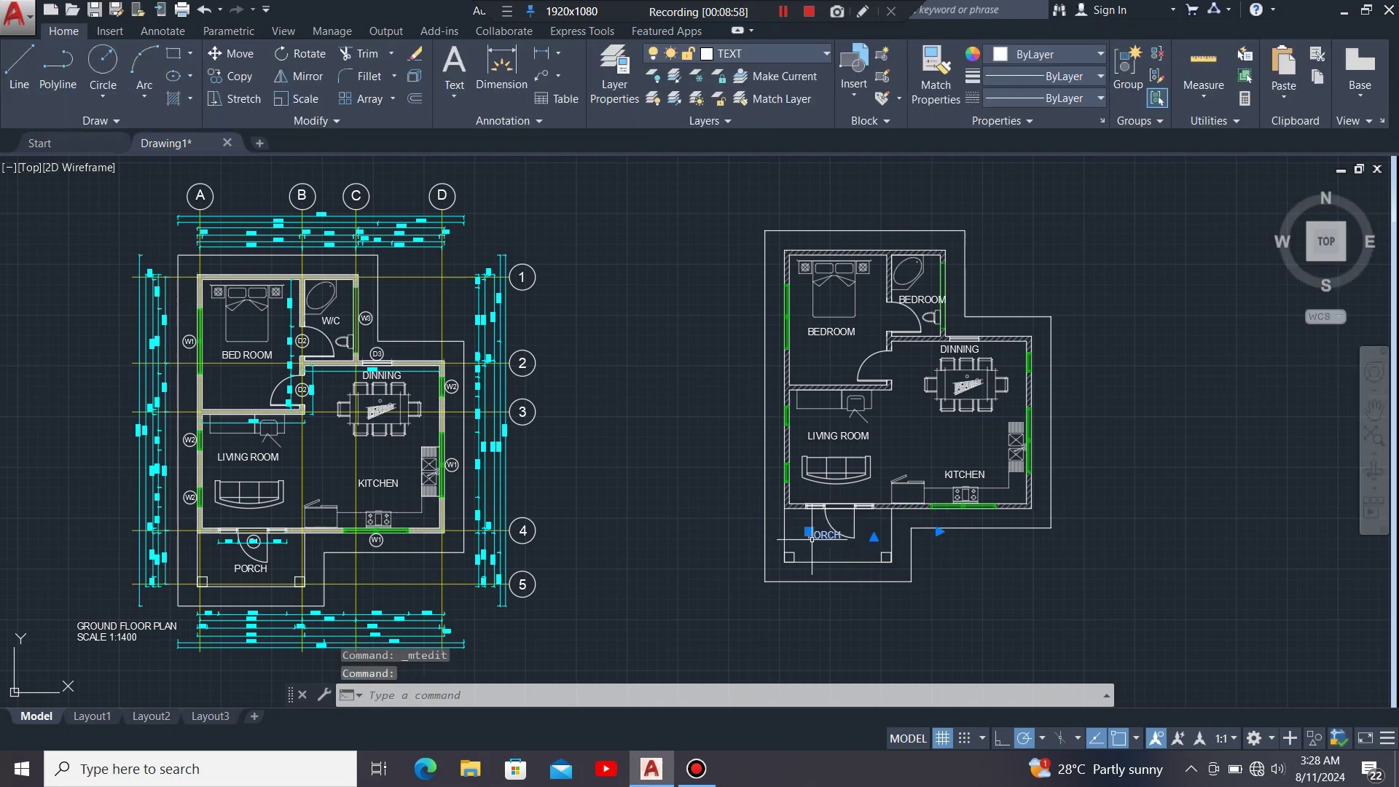
# - Move the PORCH label horizontally towards the middle of the hatched plan's porch
pyautogui.click(826, 537)
pyautogui.click(233, 53)
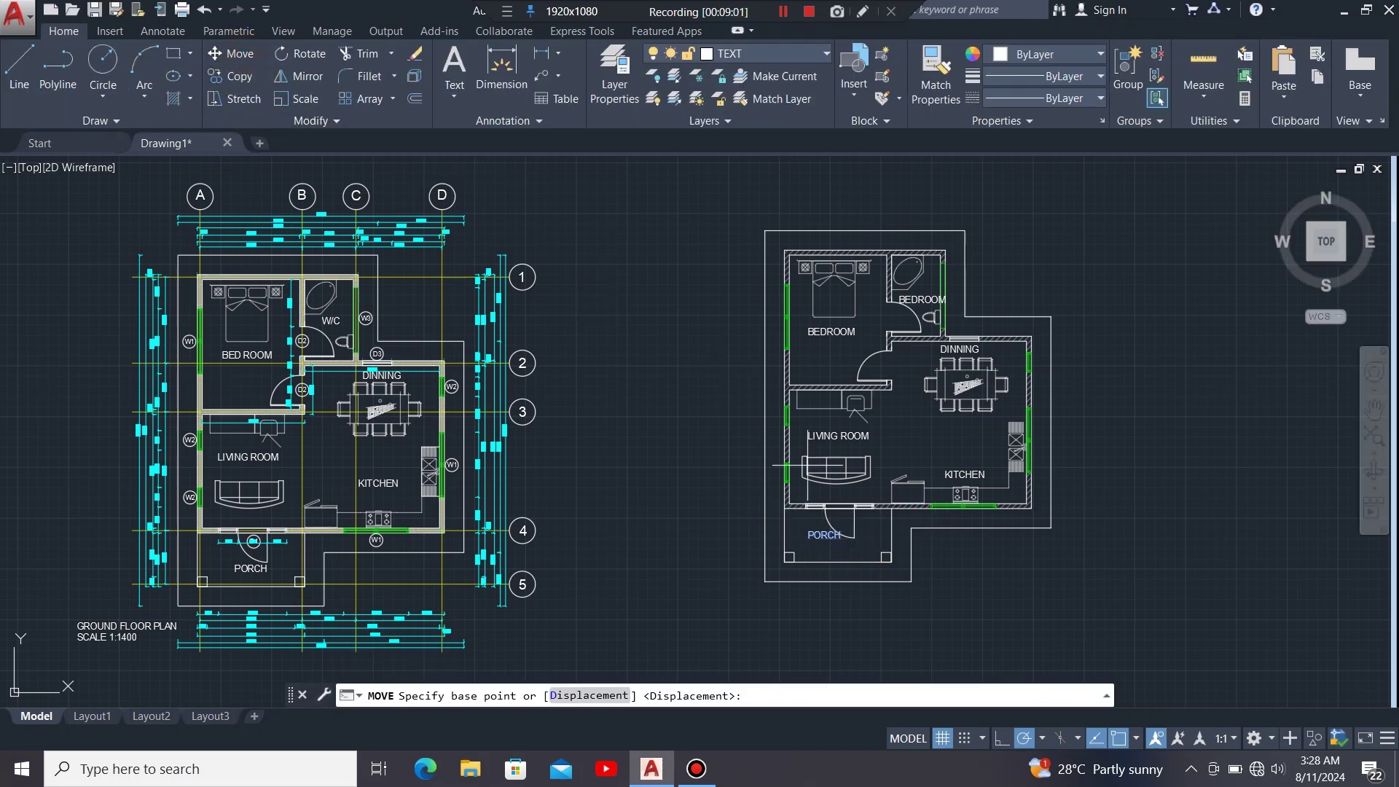
pyautogui.click(807, 552)
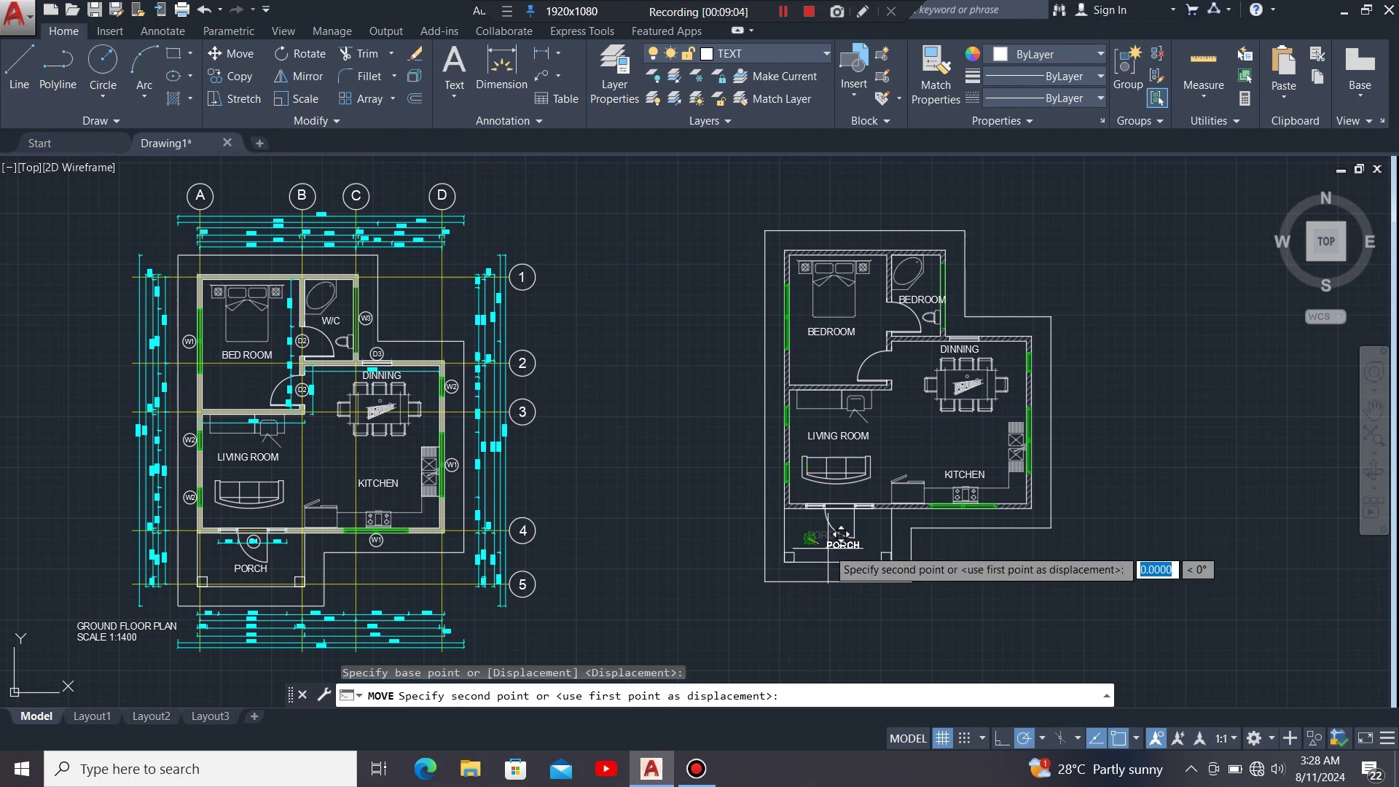
pyautogui.click(829, 538)
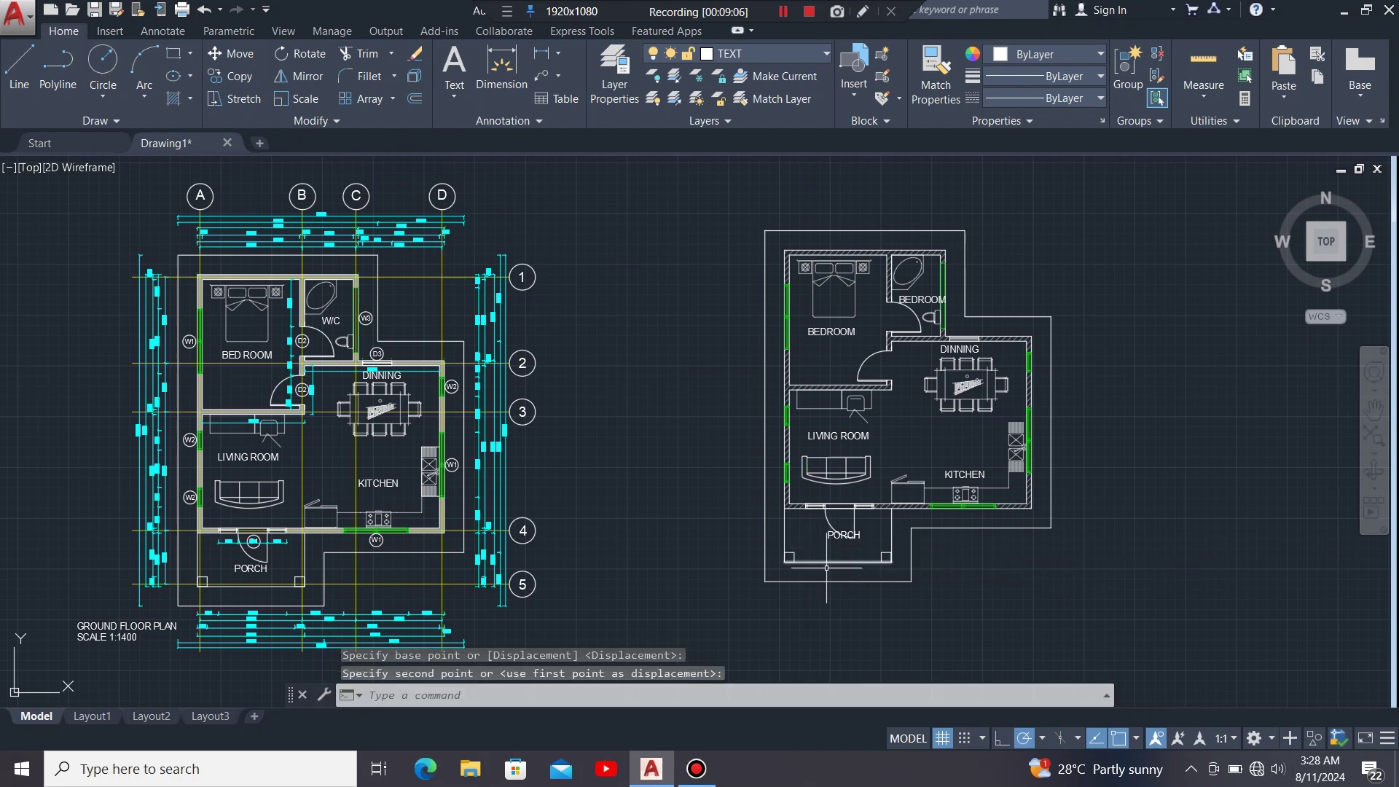
# - Change the copied BEDROOM label in the hatched plan's bathroom to W/C
pyautogui.scroll(2, 933, 299)
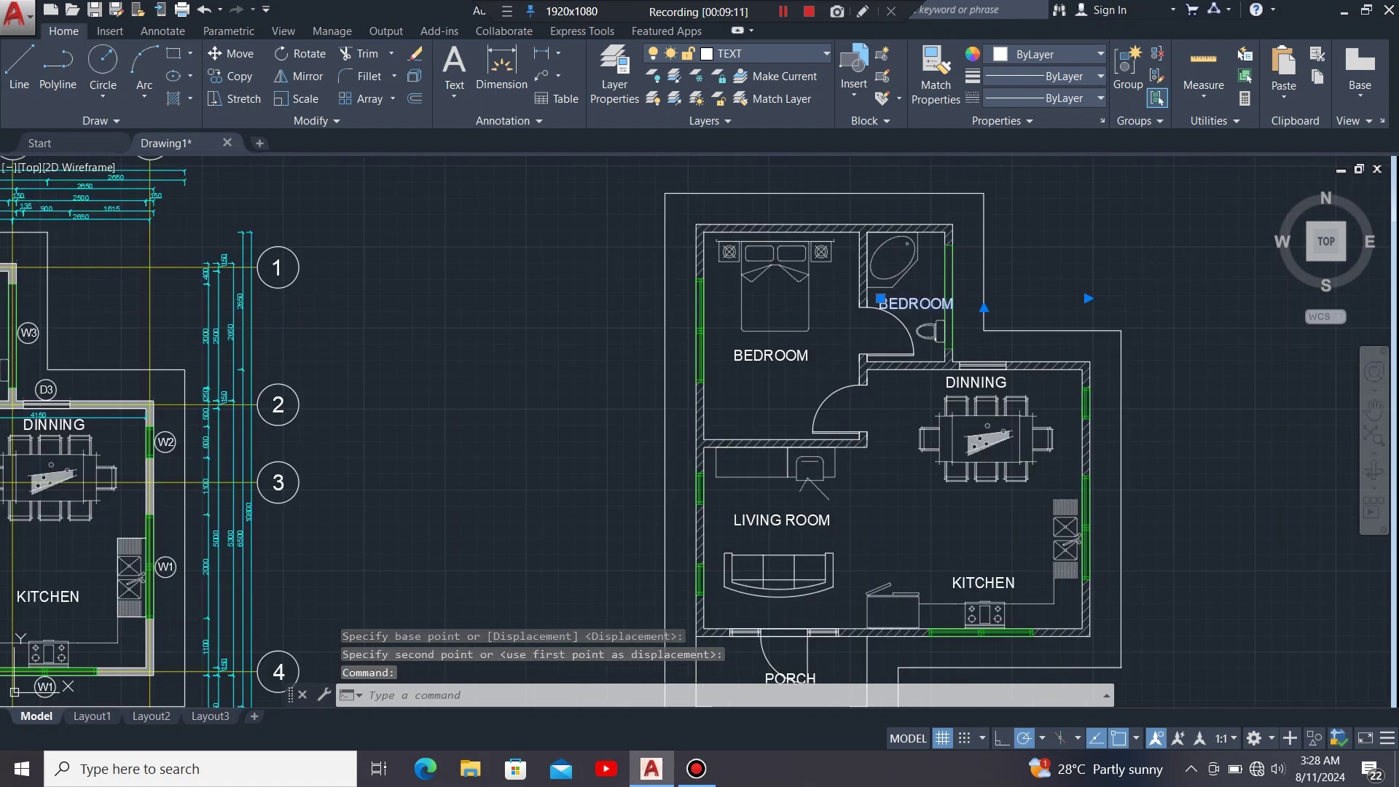
pyautogui.doubleClick(975, 306)
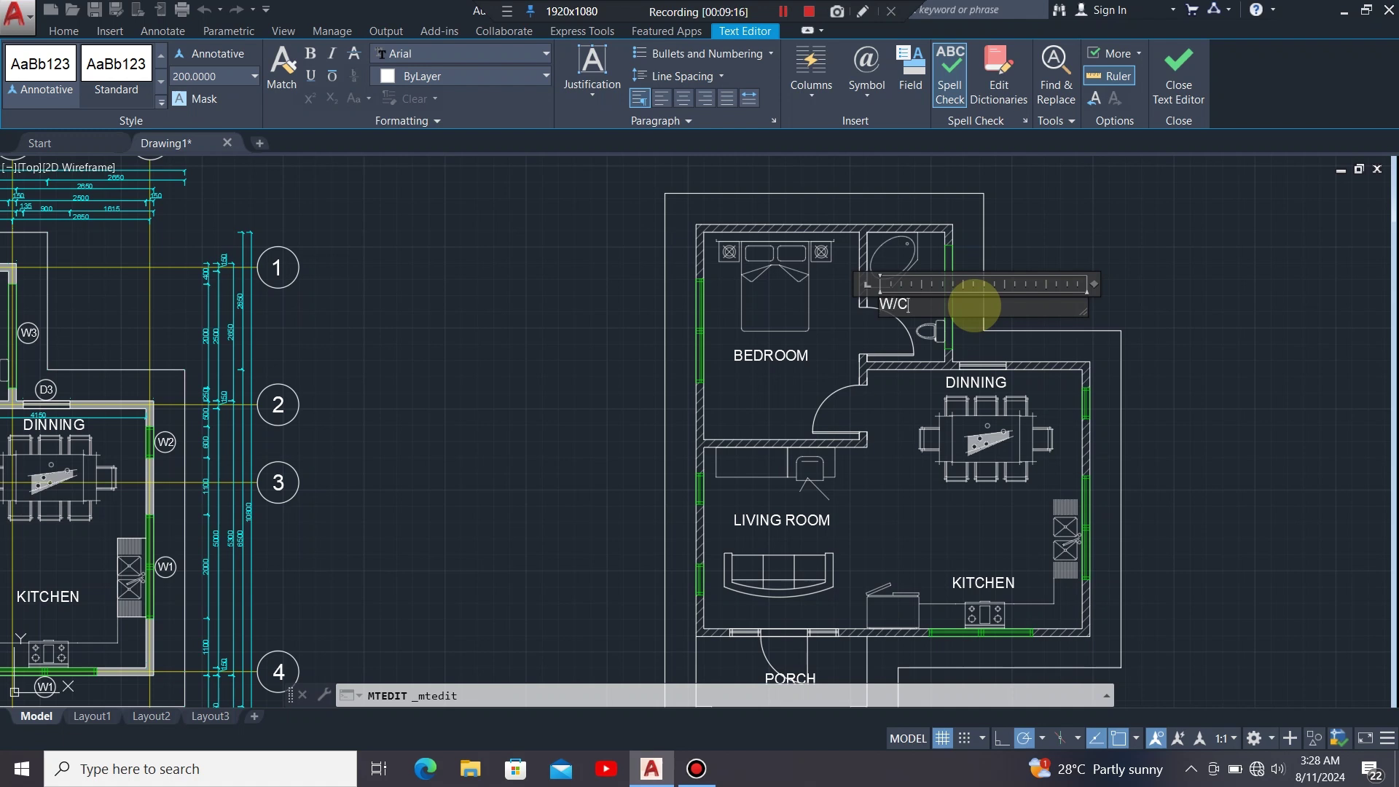
pyautogui.click(851, 333)
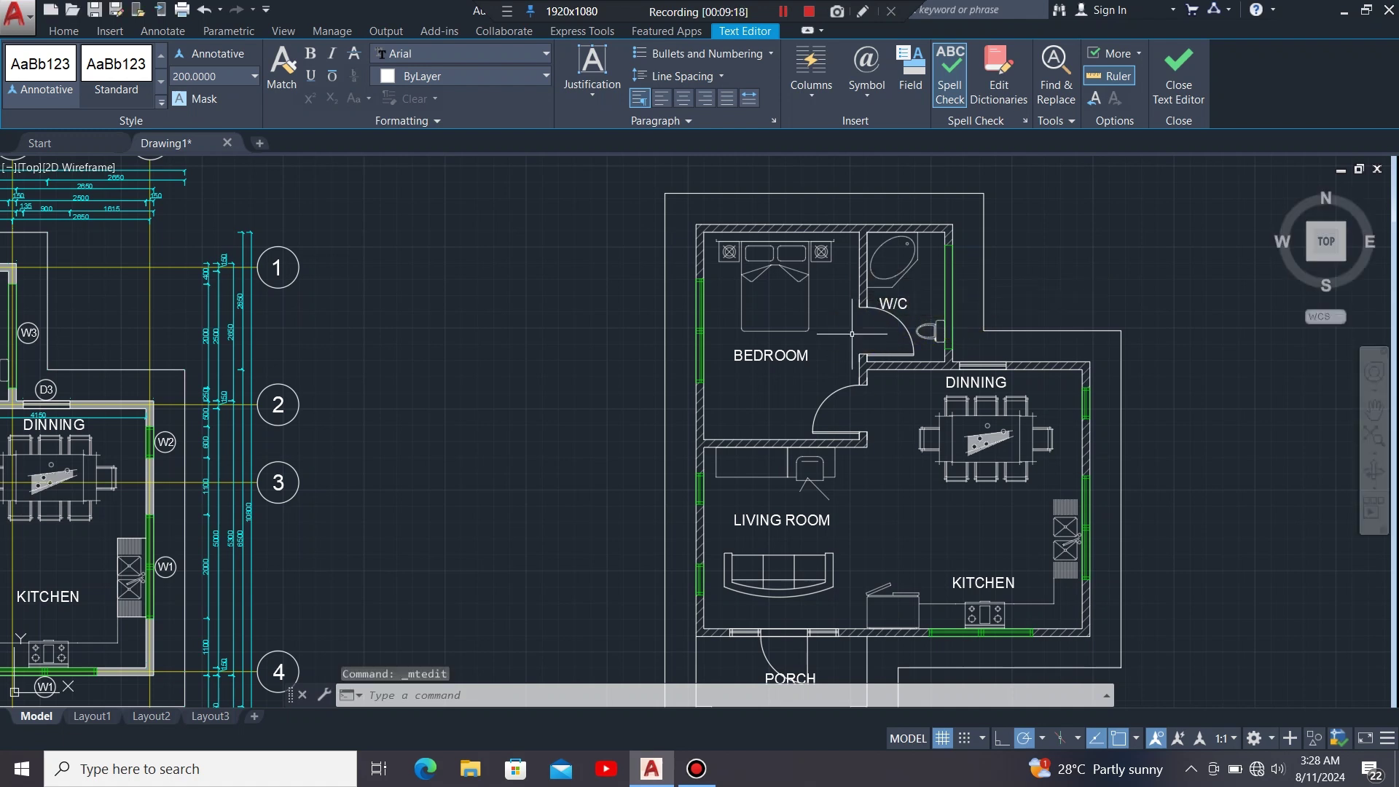
# - Move the W/C label horizontally towards the middle of the bathroom, between the bathtub and the toilet
pyautogui.click(921, 301)
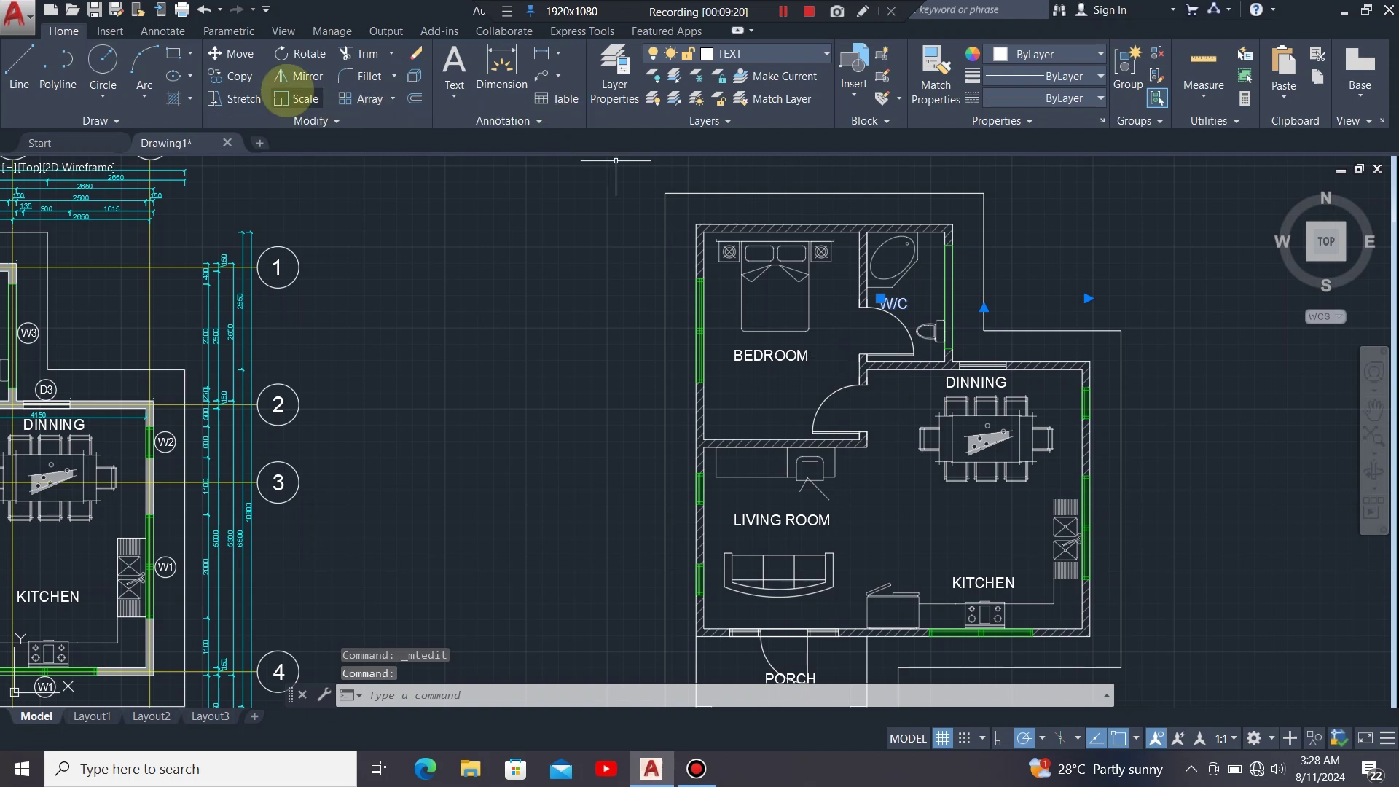
pyautogui.click(227, 53)
pyautogui.click(880, 300)
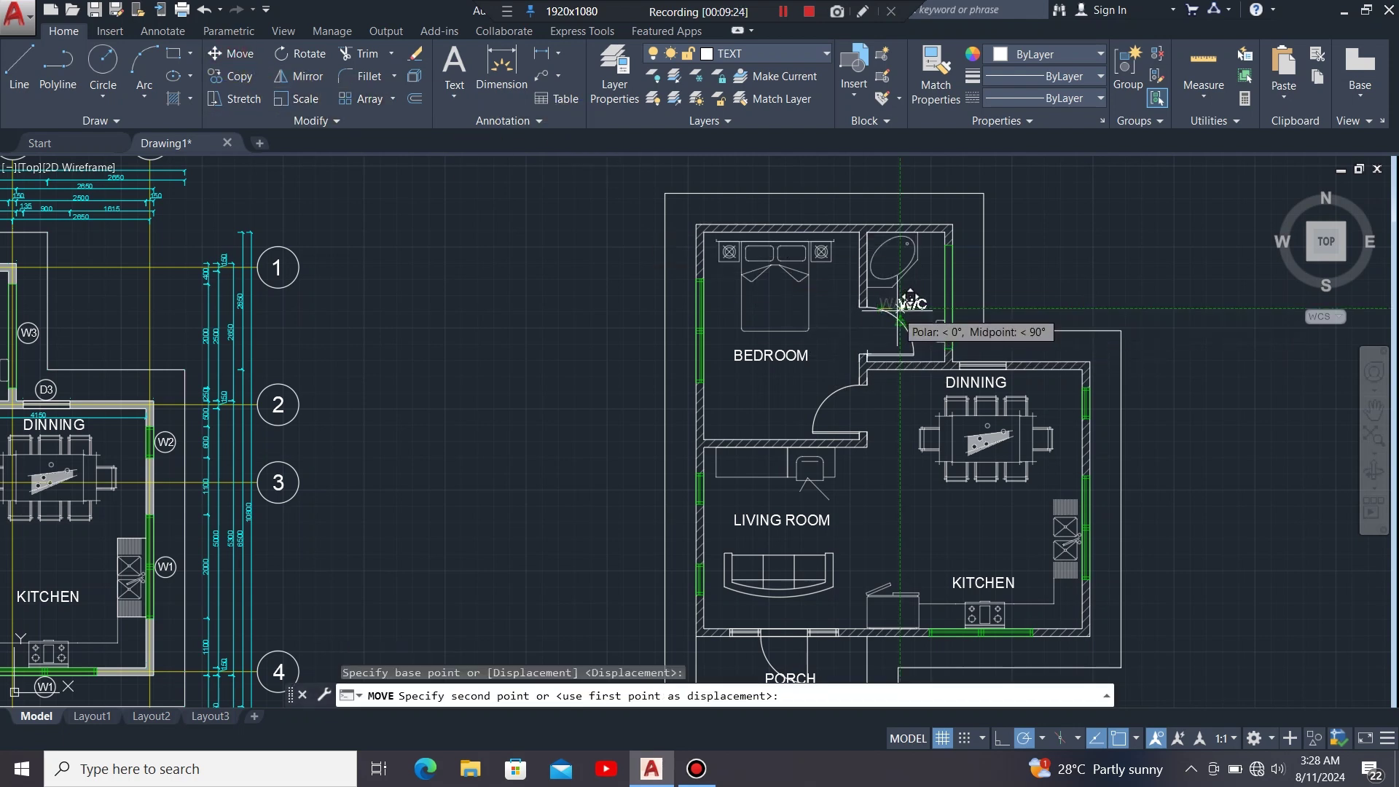
pyautogui.click(899, 308)
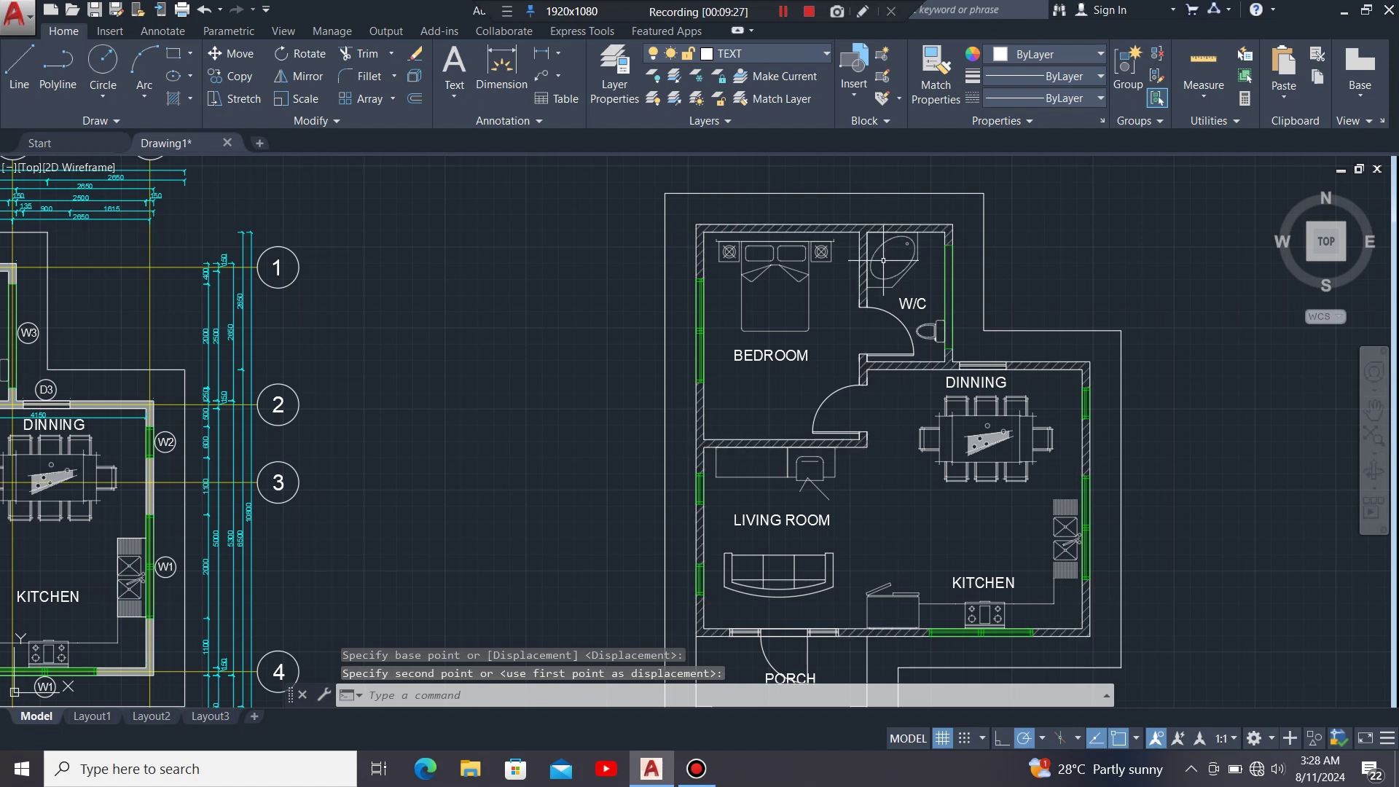
# - Select the original plan's bedroom window tag W1, bathroom door tag D2 and bathroom window tag W3
pyautogui.scroll(-2, 883, 307)
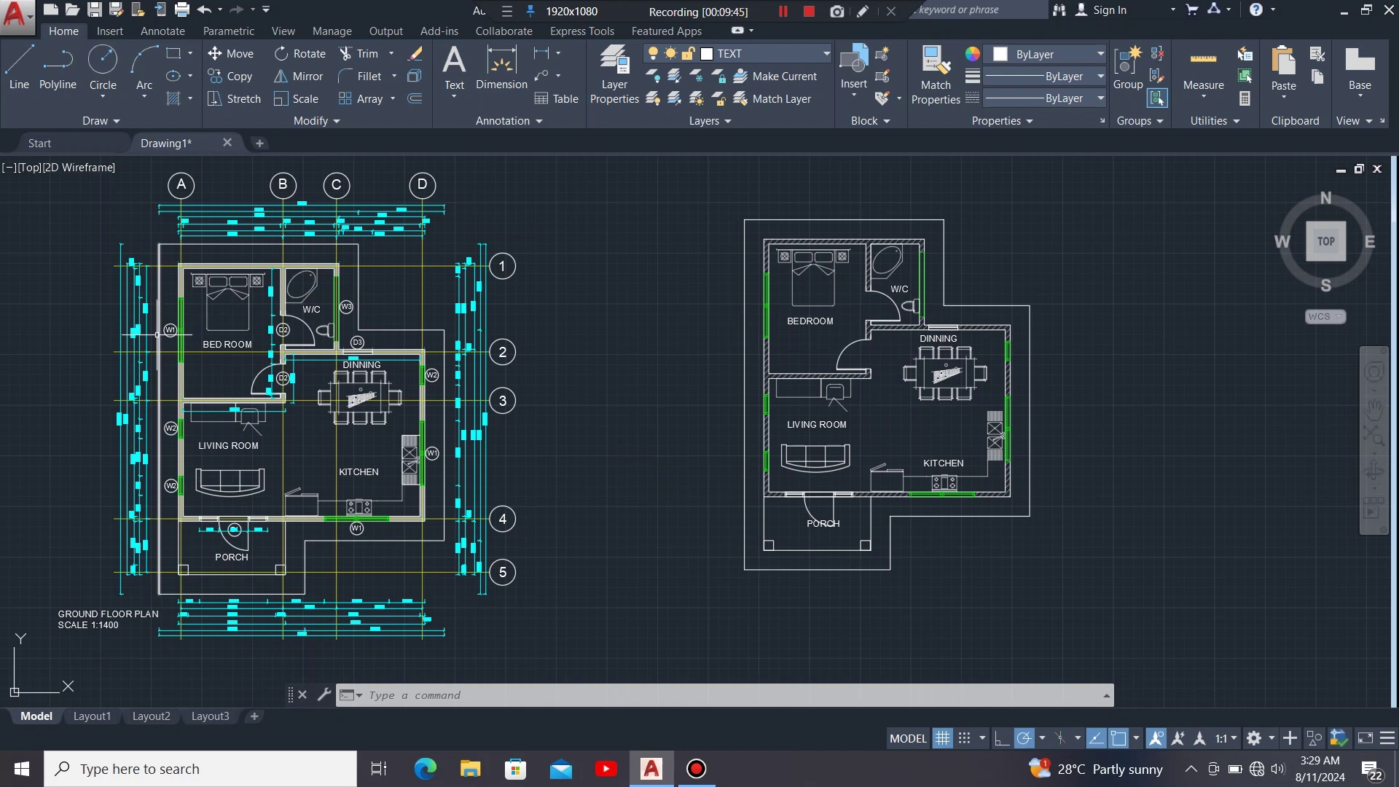
pyautogui.scroll(4, 160, 332)
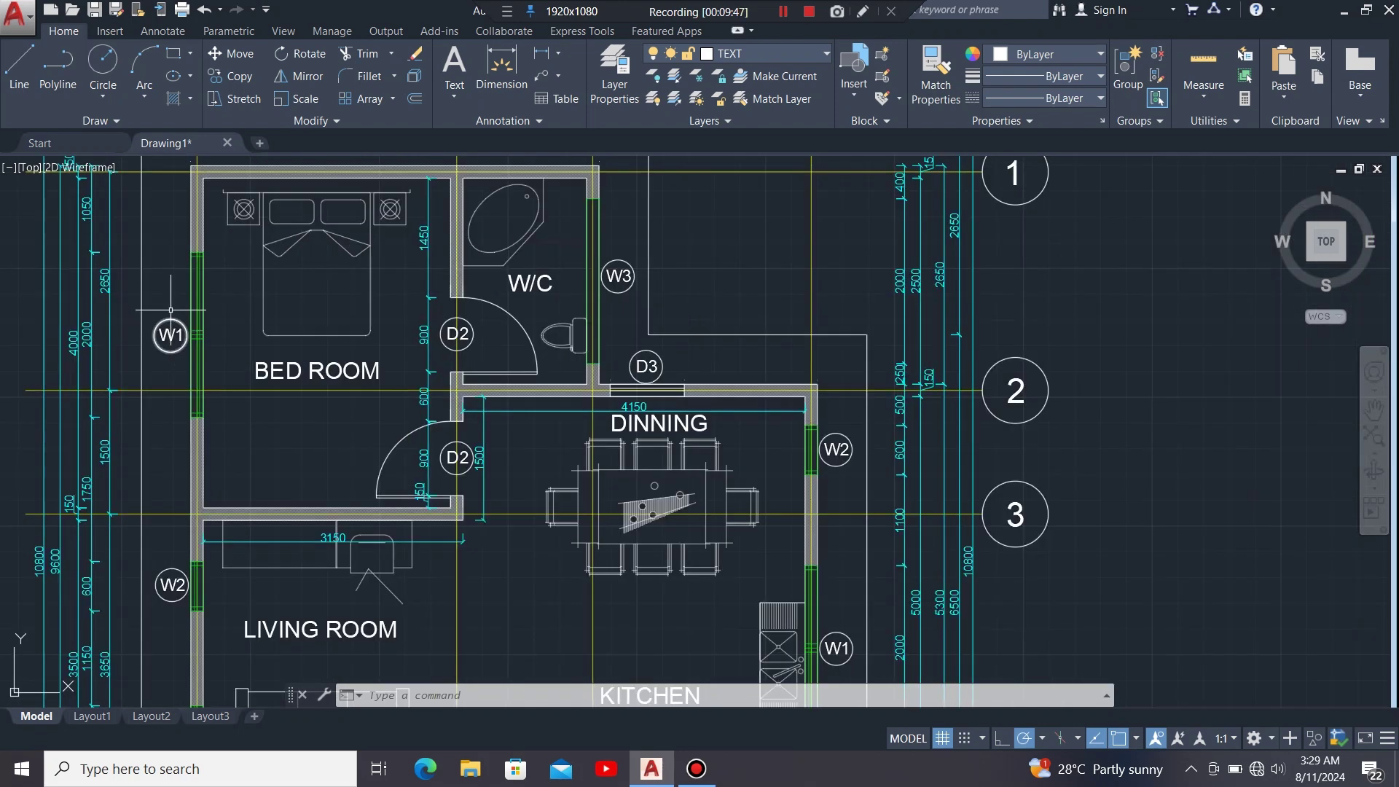
pyautogui.click(170, 310)
pyautogui.click(135, 378)
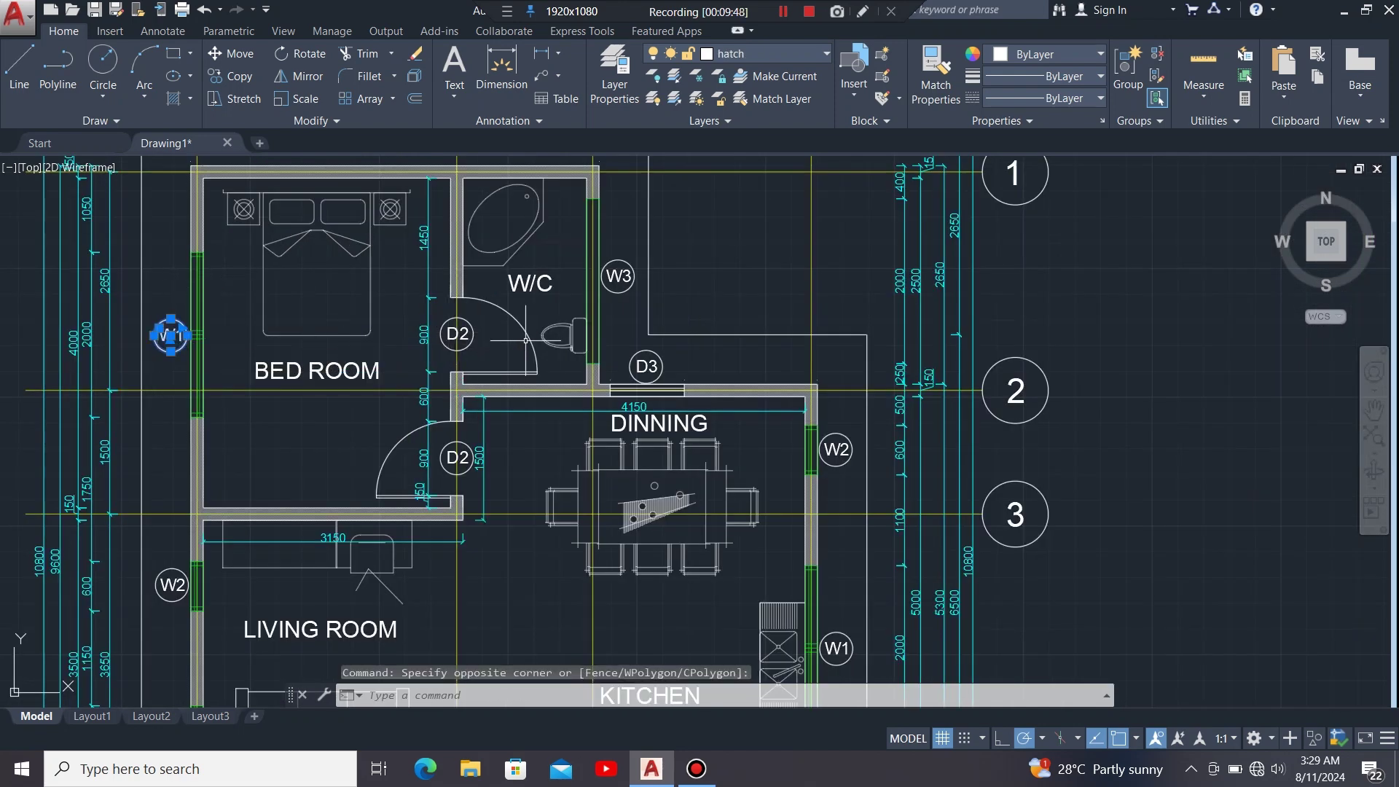
pyautogui.click(436, 314)
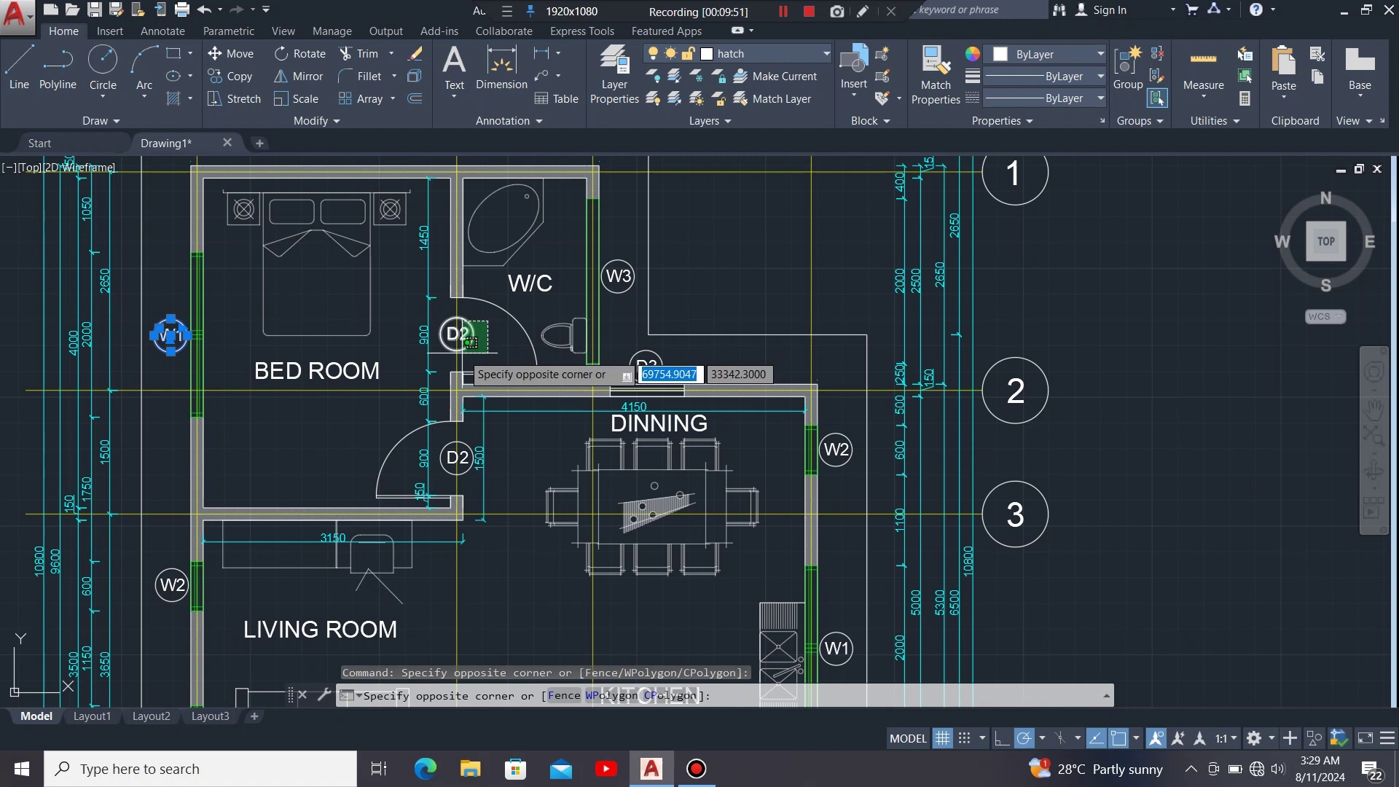
pyautogui.click(776, 386)
pyautogui.click(631, 253)
pyautogui.click(583, 339)
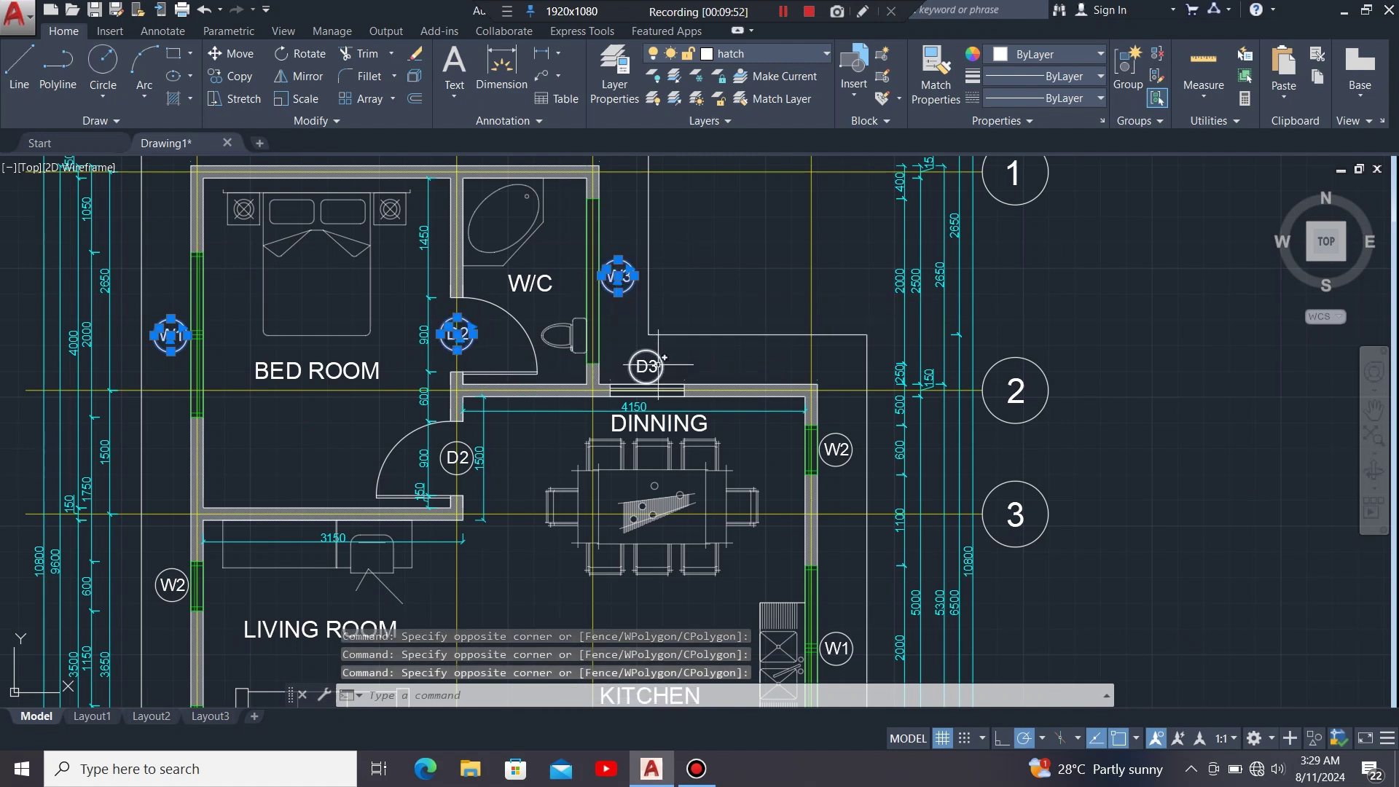
# - Add the D3 tag above the dining area and the W2 and W1 tags outside the east wall to the selection
pyautogui.click(612, 322)
pyautogui.click(679, 383)
pyautogui.click(845, 443)
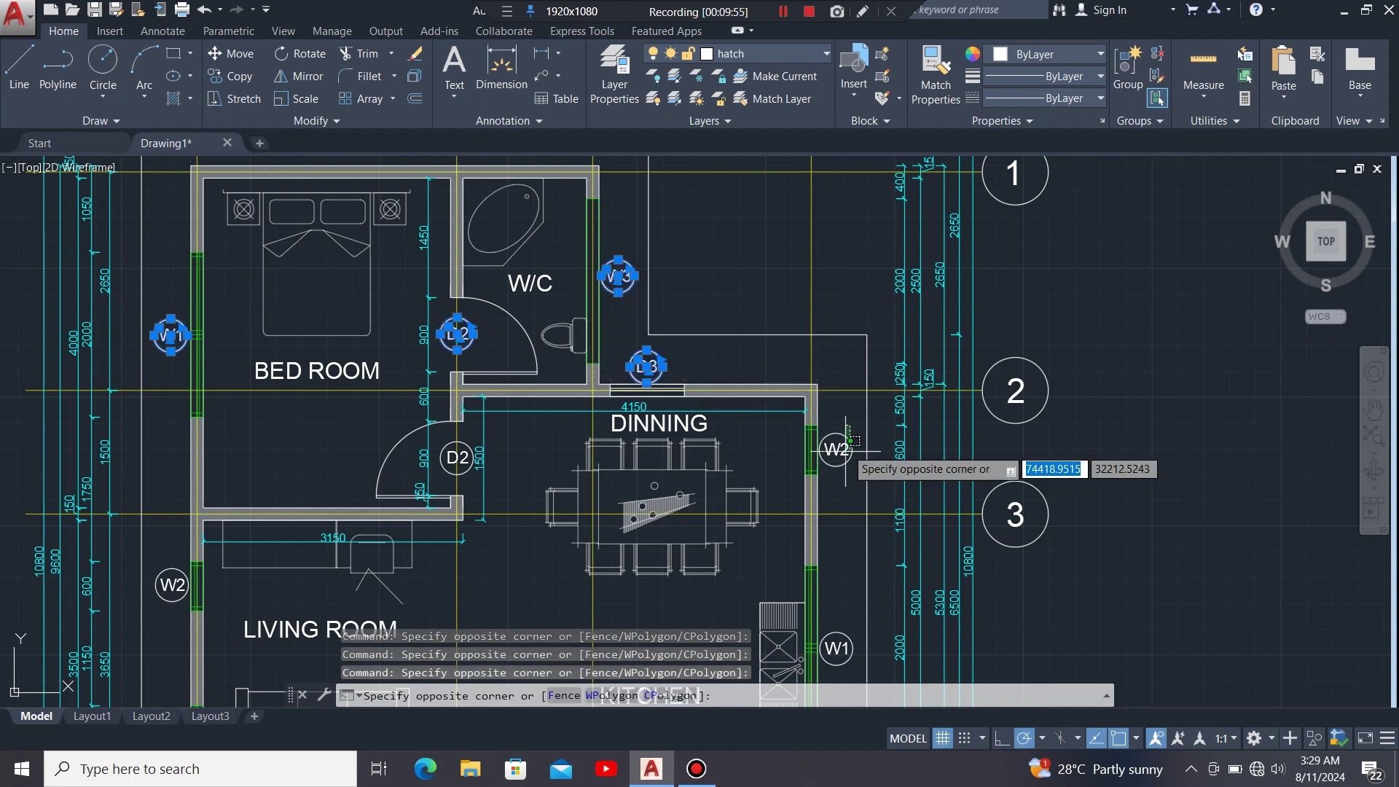
pyautogui.click(840, 464)
pyautogui.click(846, 619)
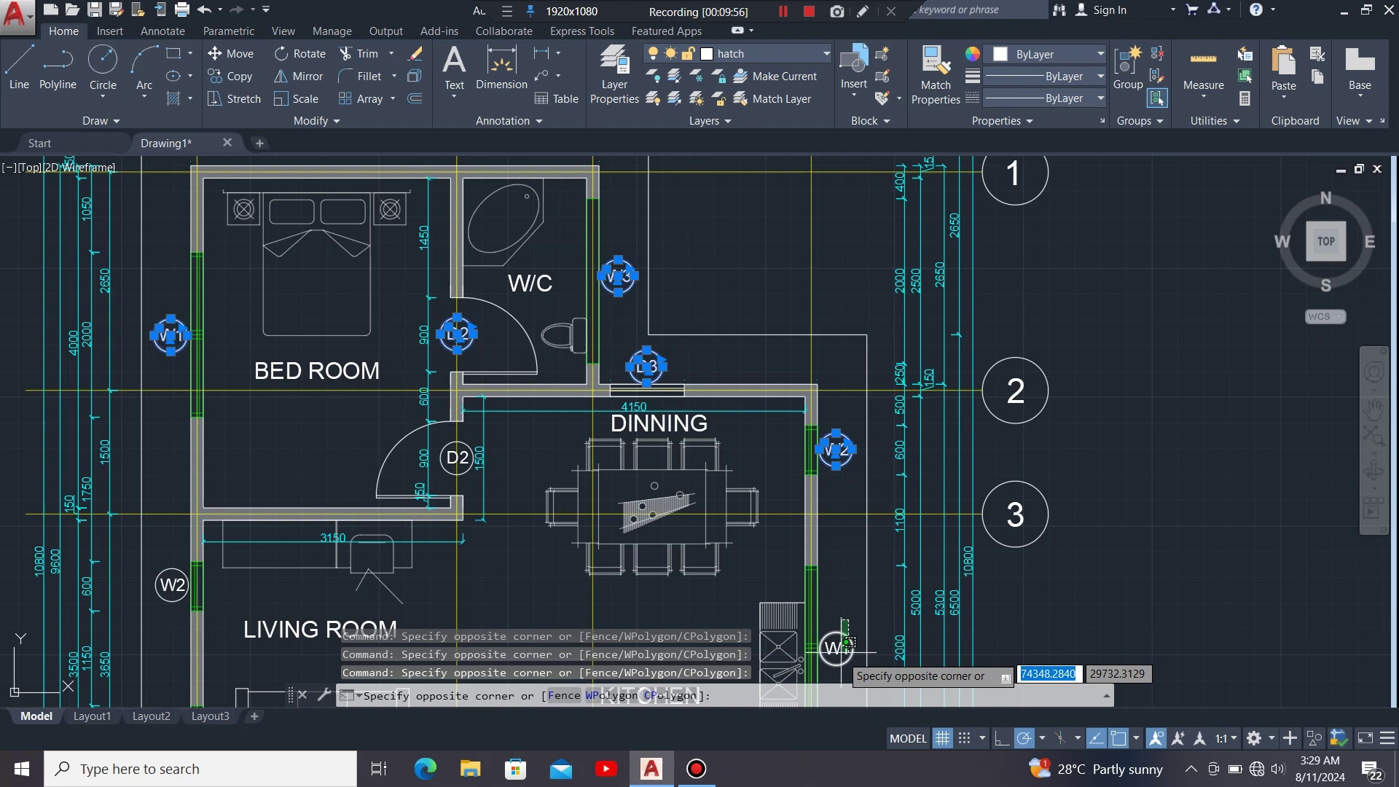
pyautogui.click(822, 670)
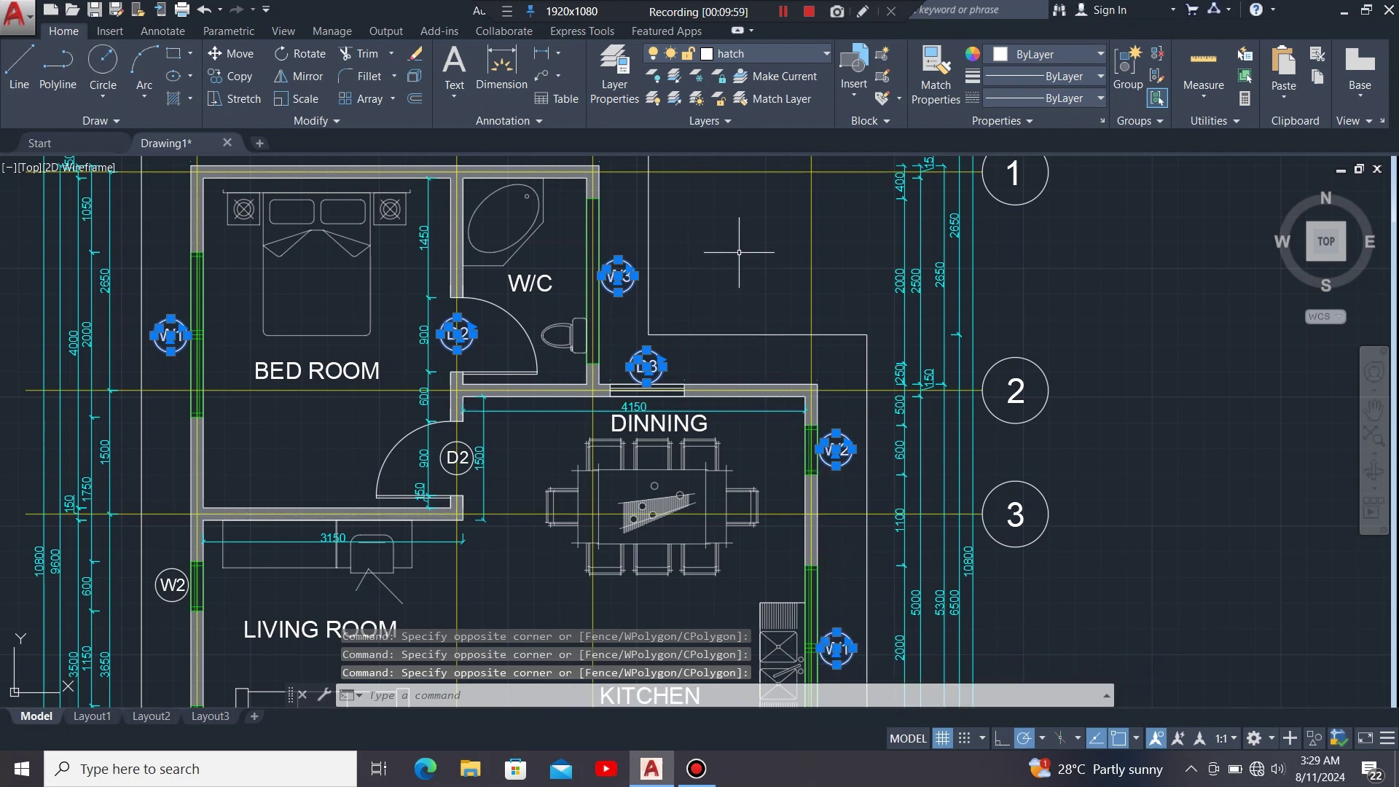
# - Add the two W2 window tags beside the original plan's living room to the selection
pyautogui.scroll(-2, 738, 252)
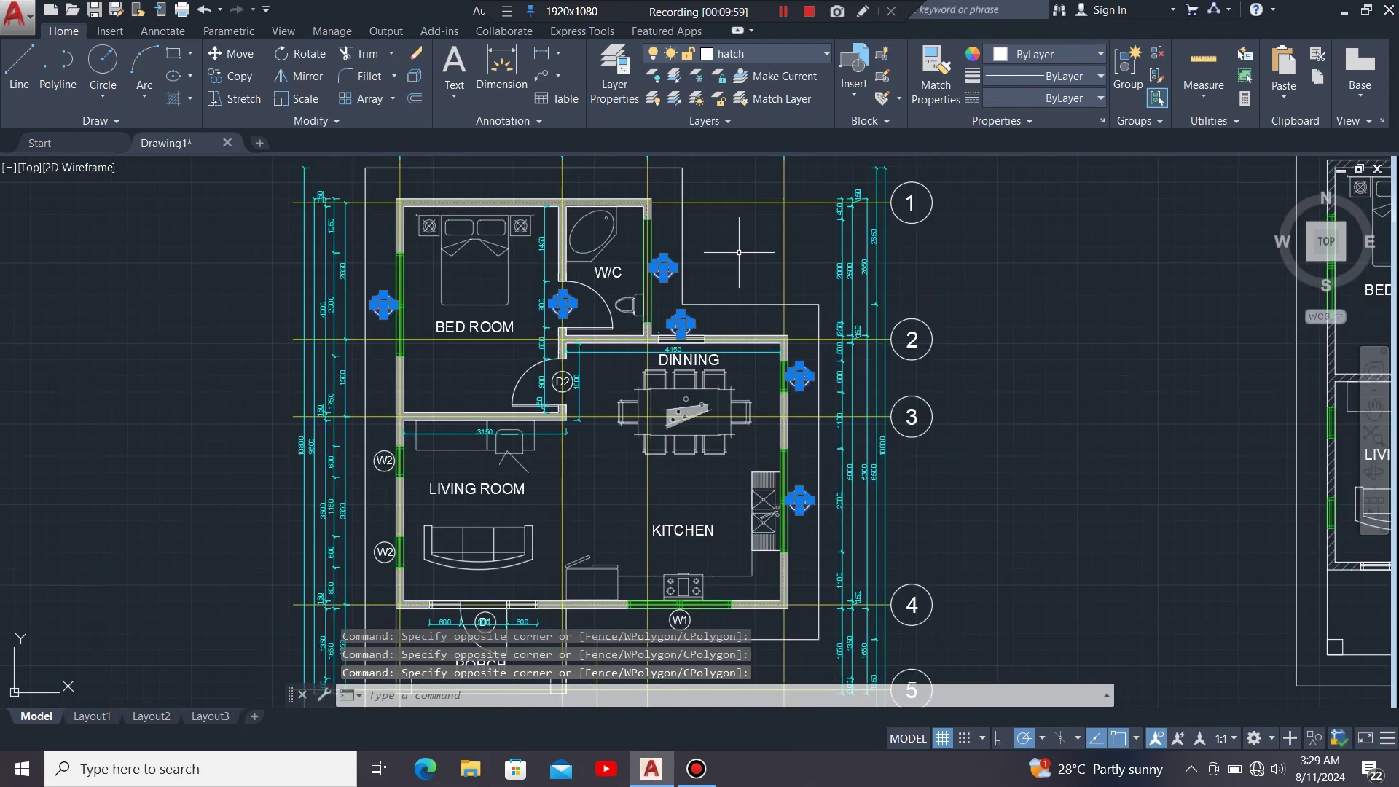
pyautogui.click(384, 472)
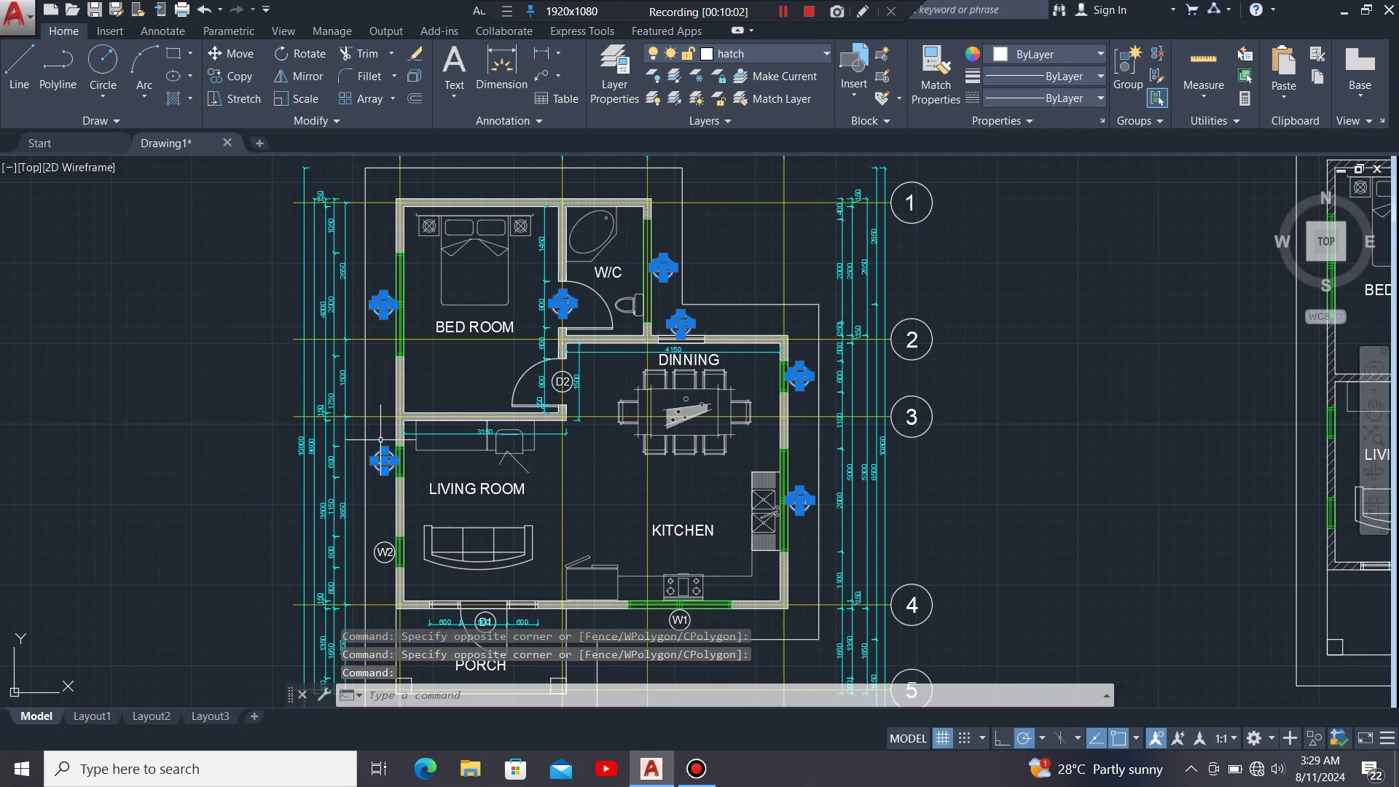
pyautogui.click(381, 440)
pyautogui.click(689, 501)
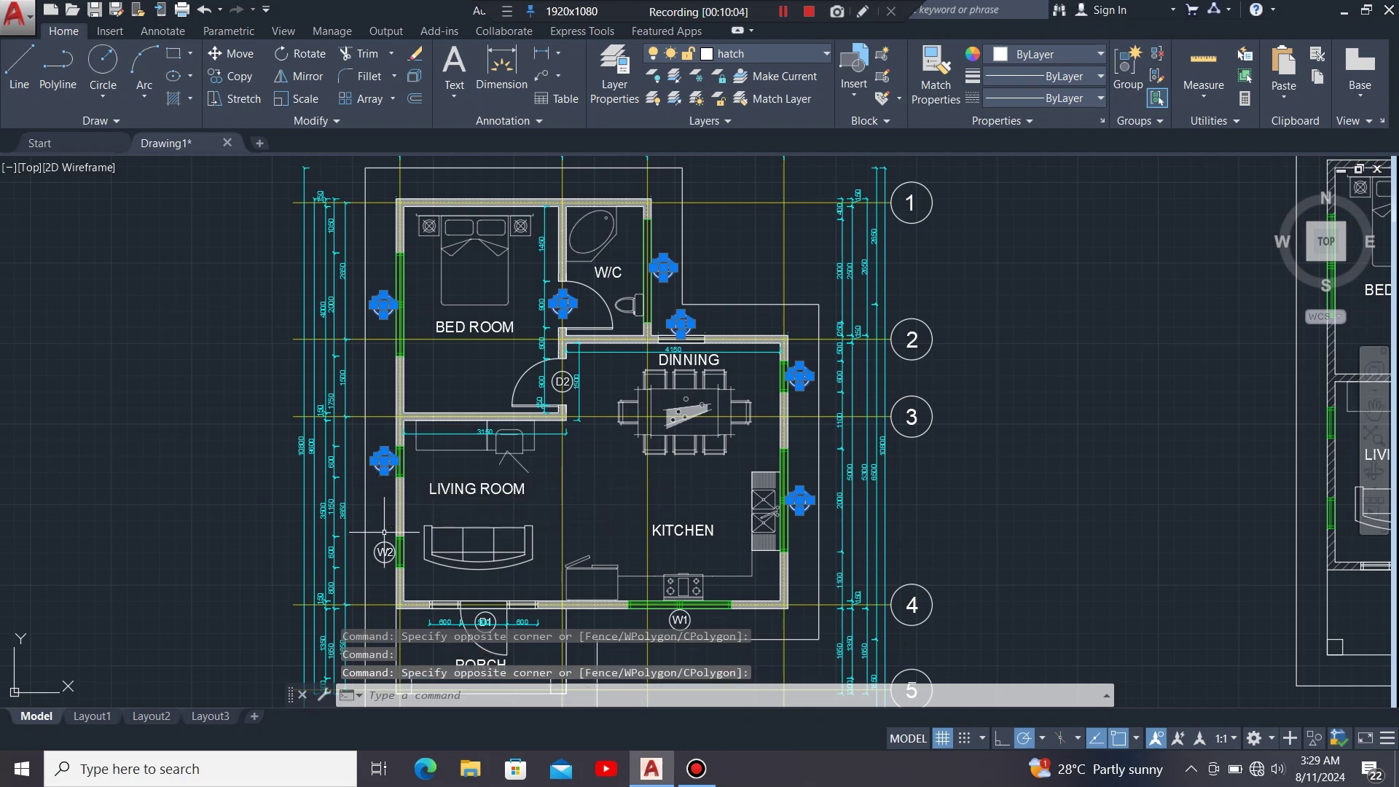
pyautogui.click(384, 532)
pyautogui.click(689, 586)
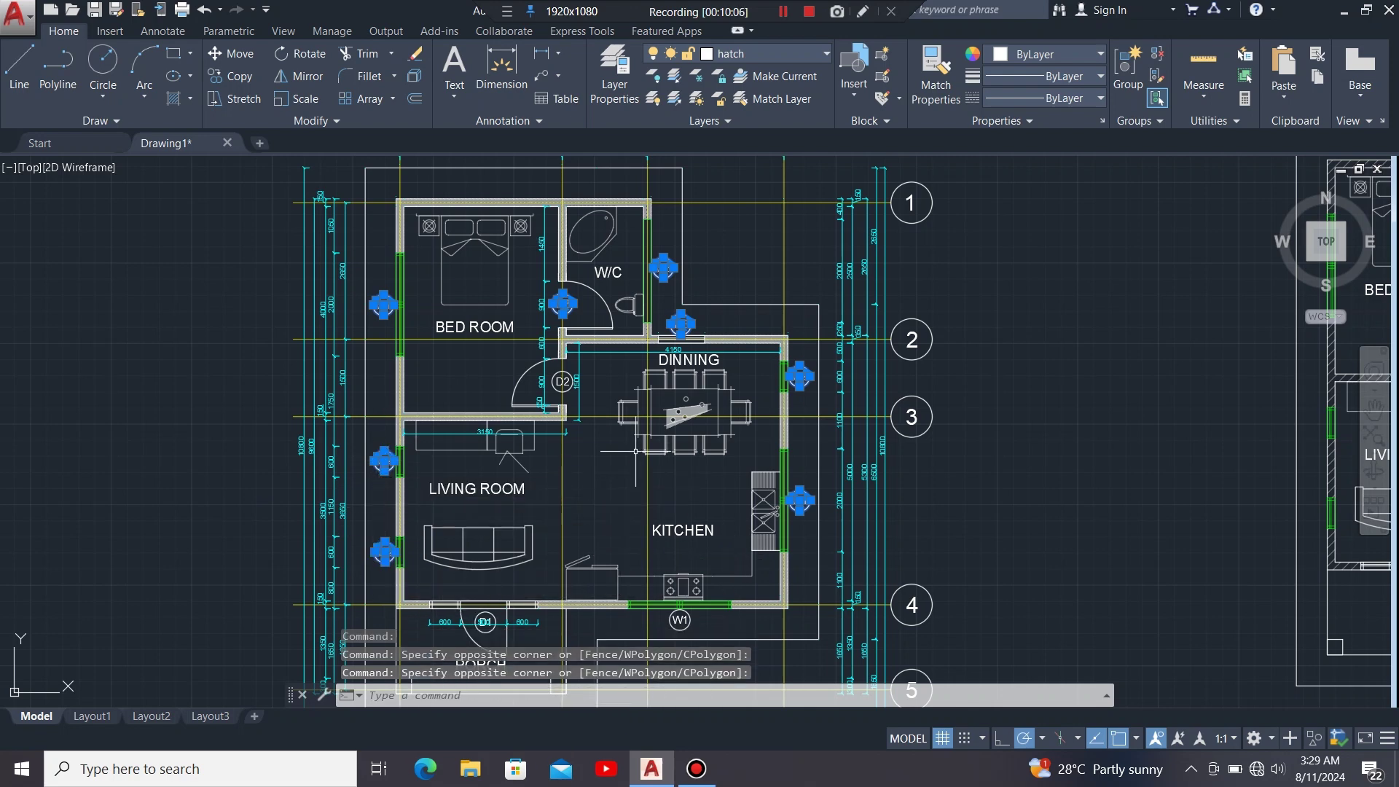
# - Add the W1 tag below the kitchen window and the D1 tag at the porch door to the selection
pyautogui.scroll(-3, 636, 452)
pyautogui.scroll(3, 679, 540)
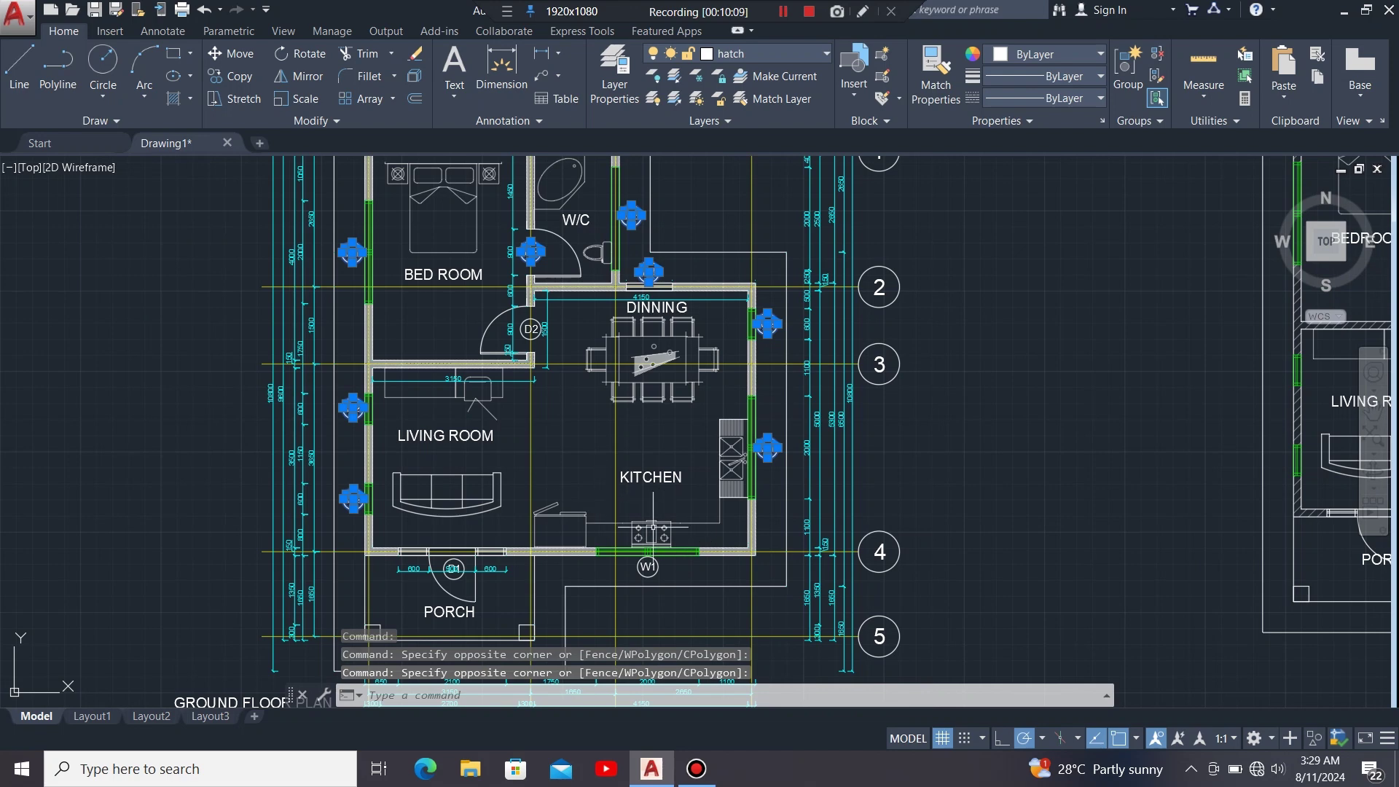
pyautogui.moveTo(564, 481); pyautogui.dragTo(485, 410, button='middle')
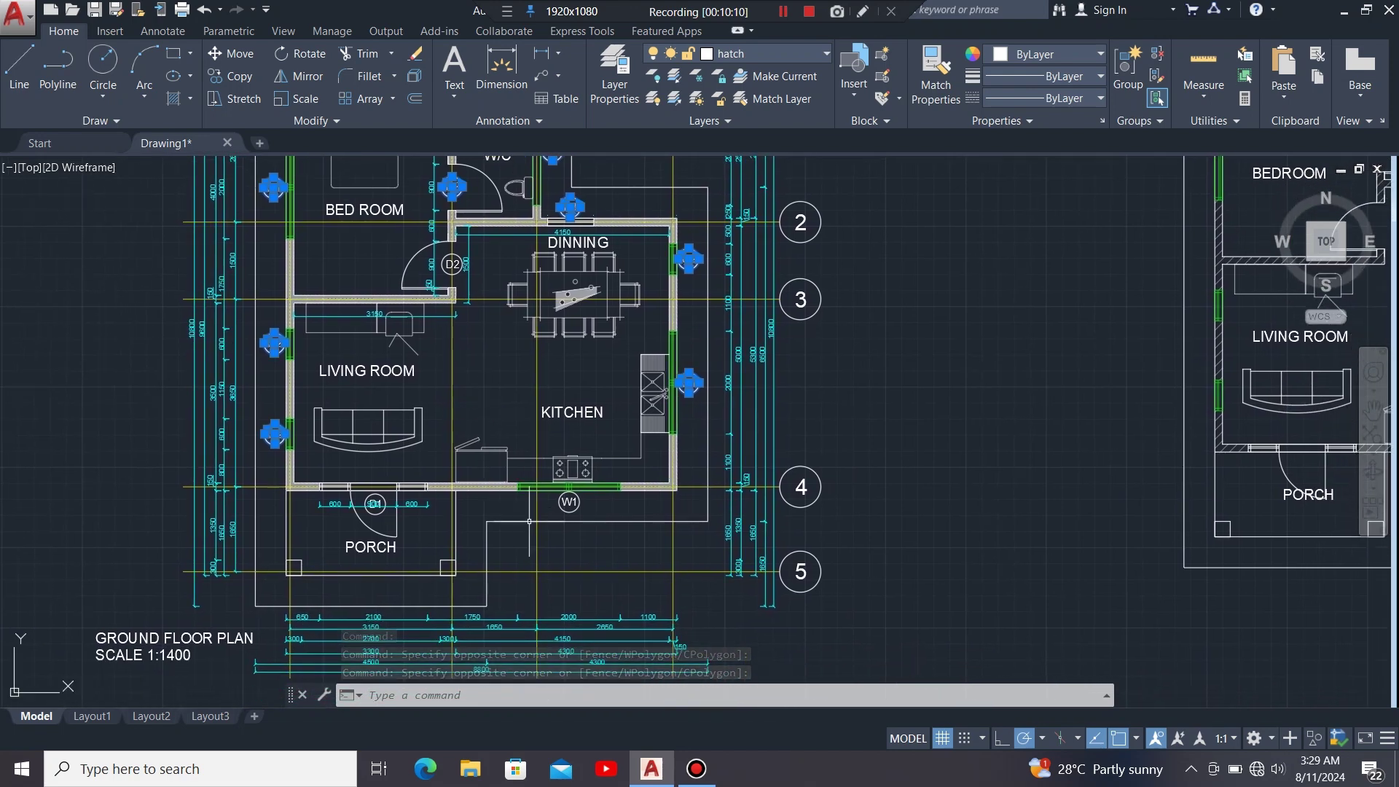
pyautogui.click(606, 504)
pyautogui.click(555, 525)
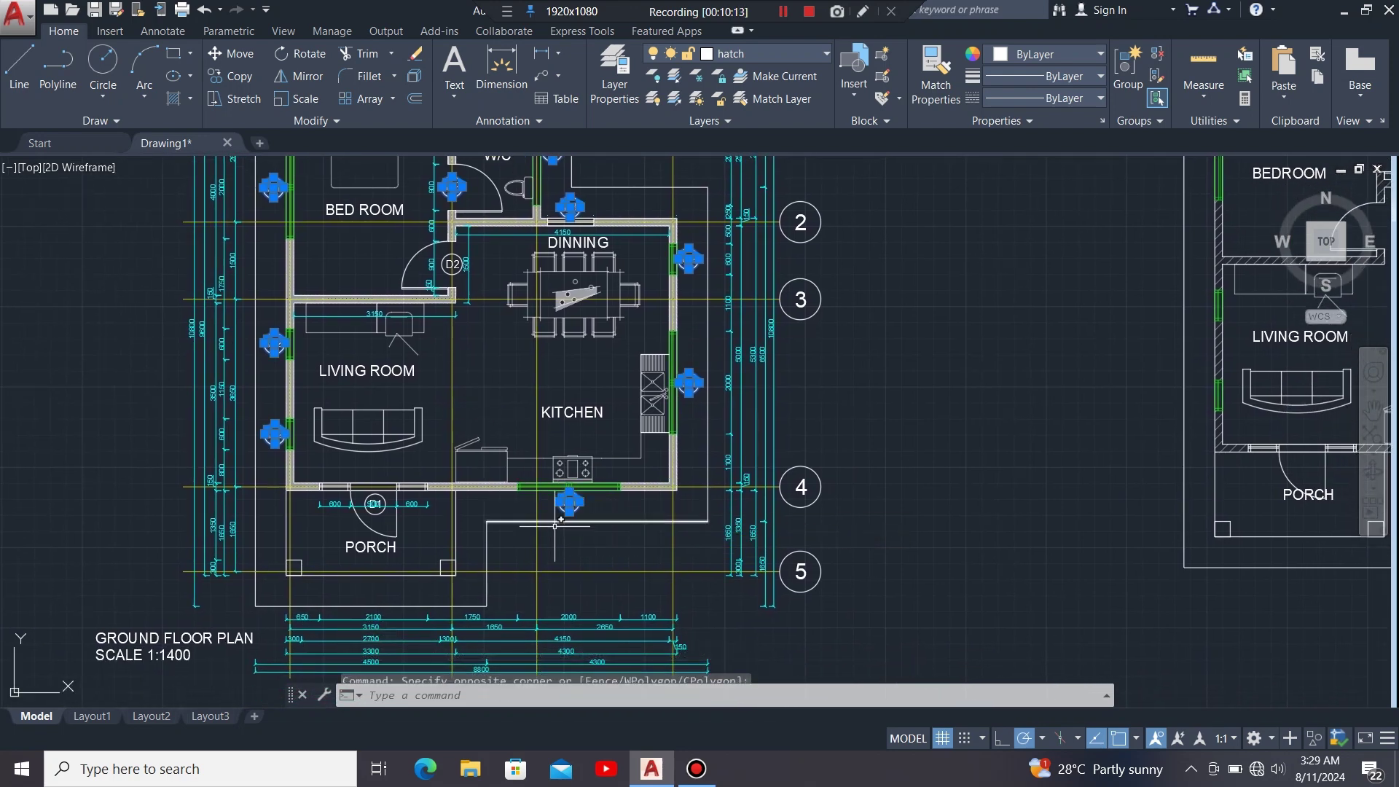
pyautogui.scroll(5, 376, 514)
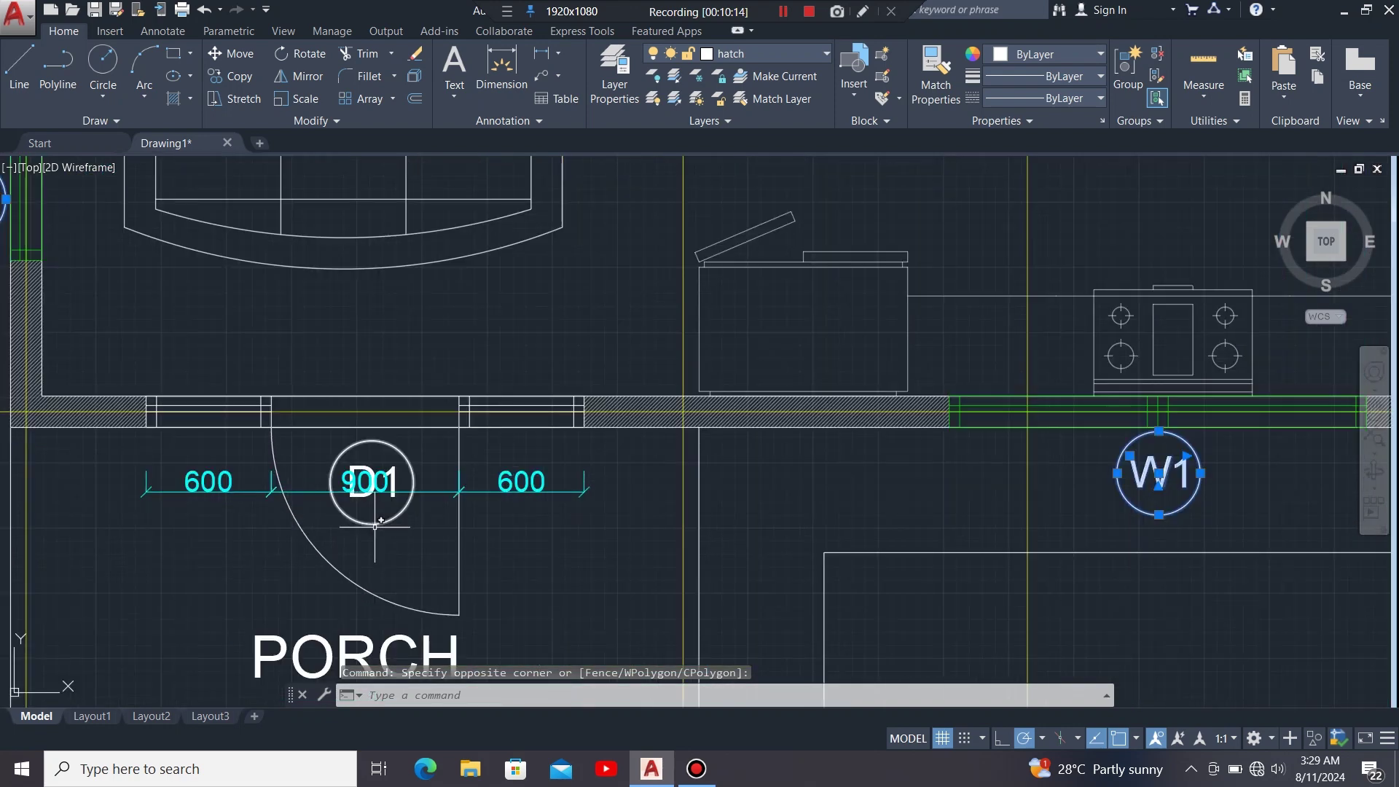
pyautogui.click(422, 446)
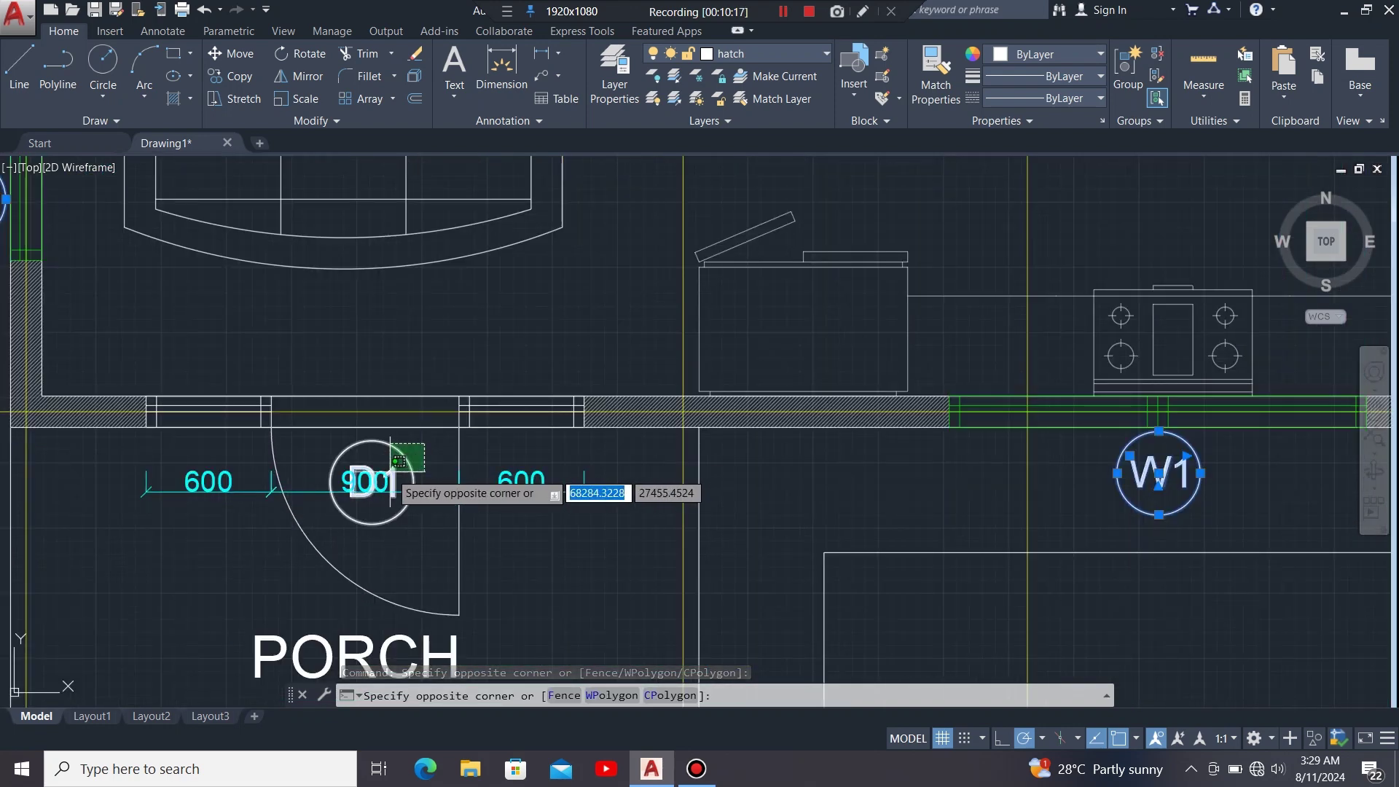
pyautogui.click(397, 477)
pyautogui.scroll(-4, 413, 481)
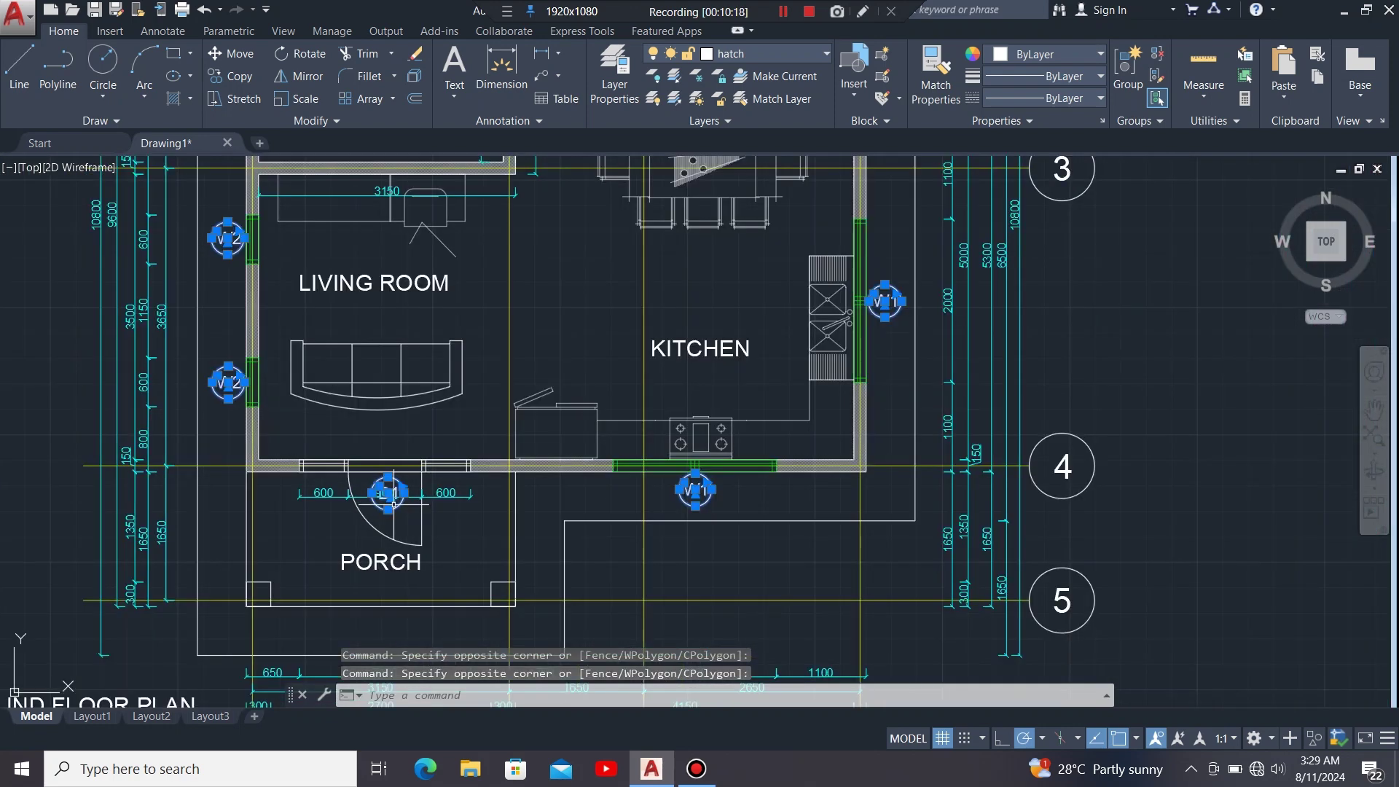
# - Add the D2 tag at the original plan's bedroom door beside the dining area to the selected tags
pyautogui.scroll(-3, 365, 473)
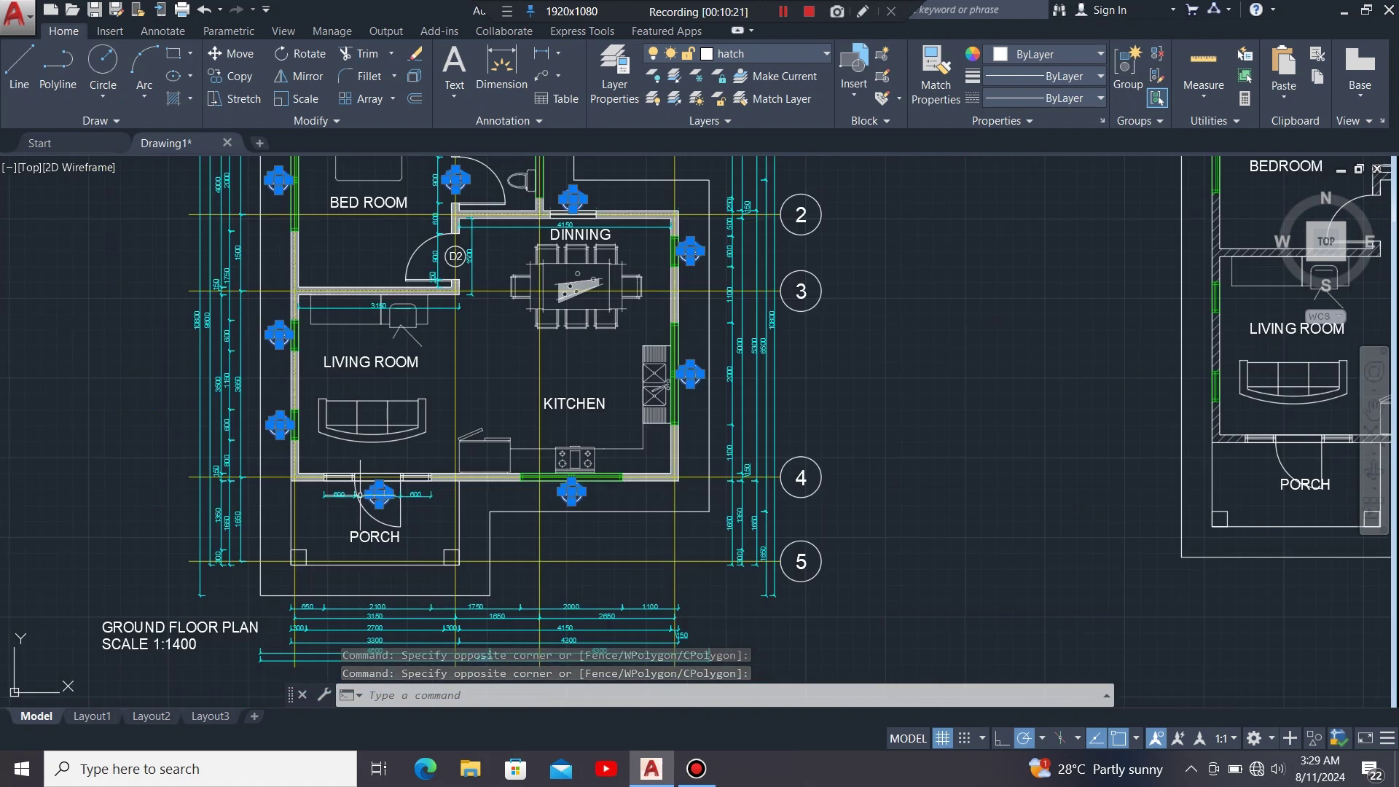
pyautogui.scroll(-1, 402, 464)
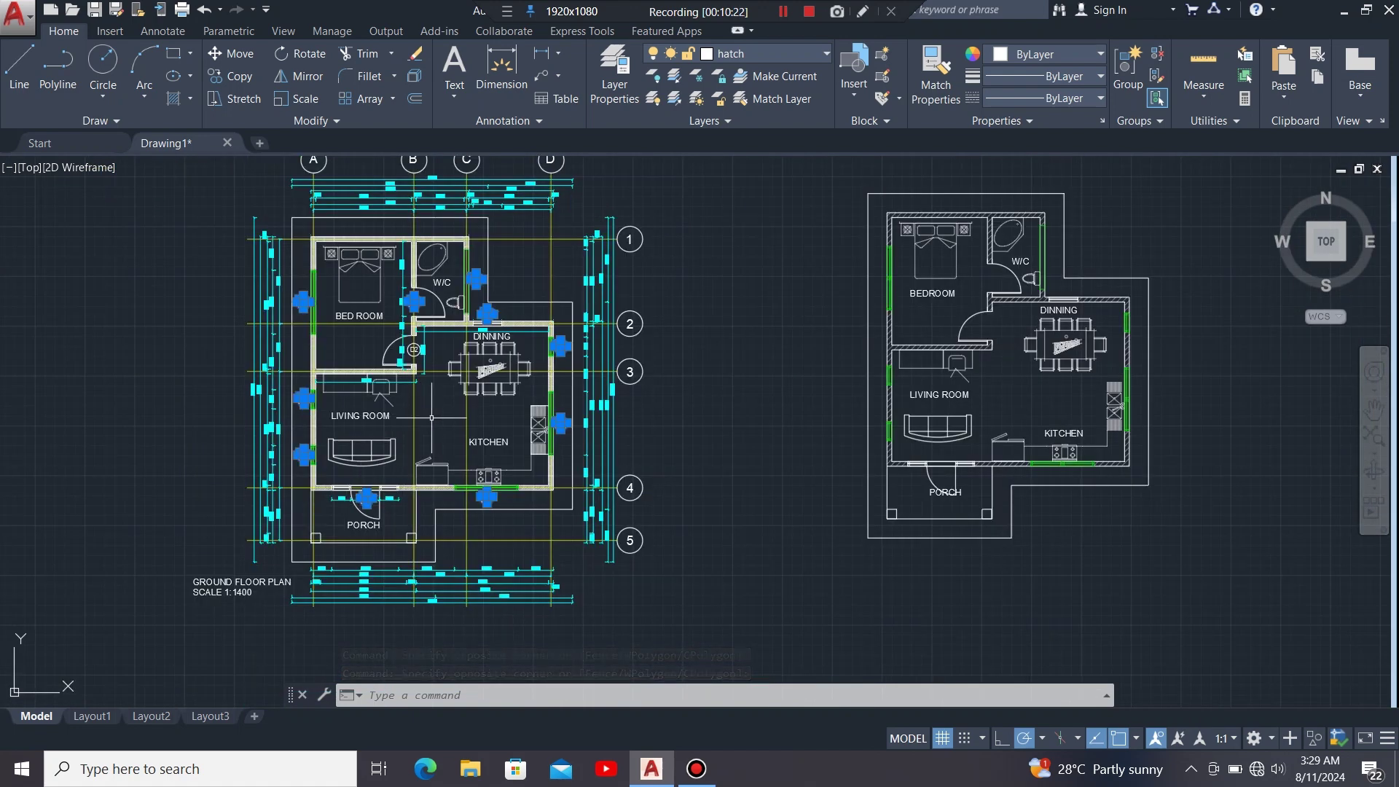
pyautogui.scroll(4, 413, 351)
pyautogui.scroll(4, 413, 350)
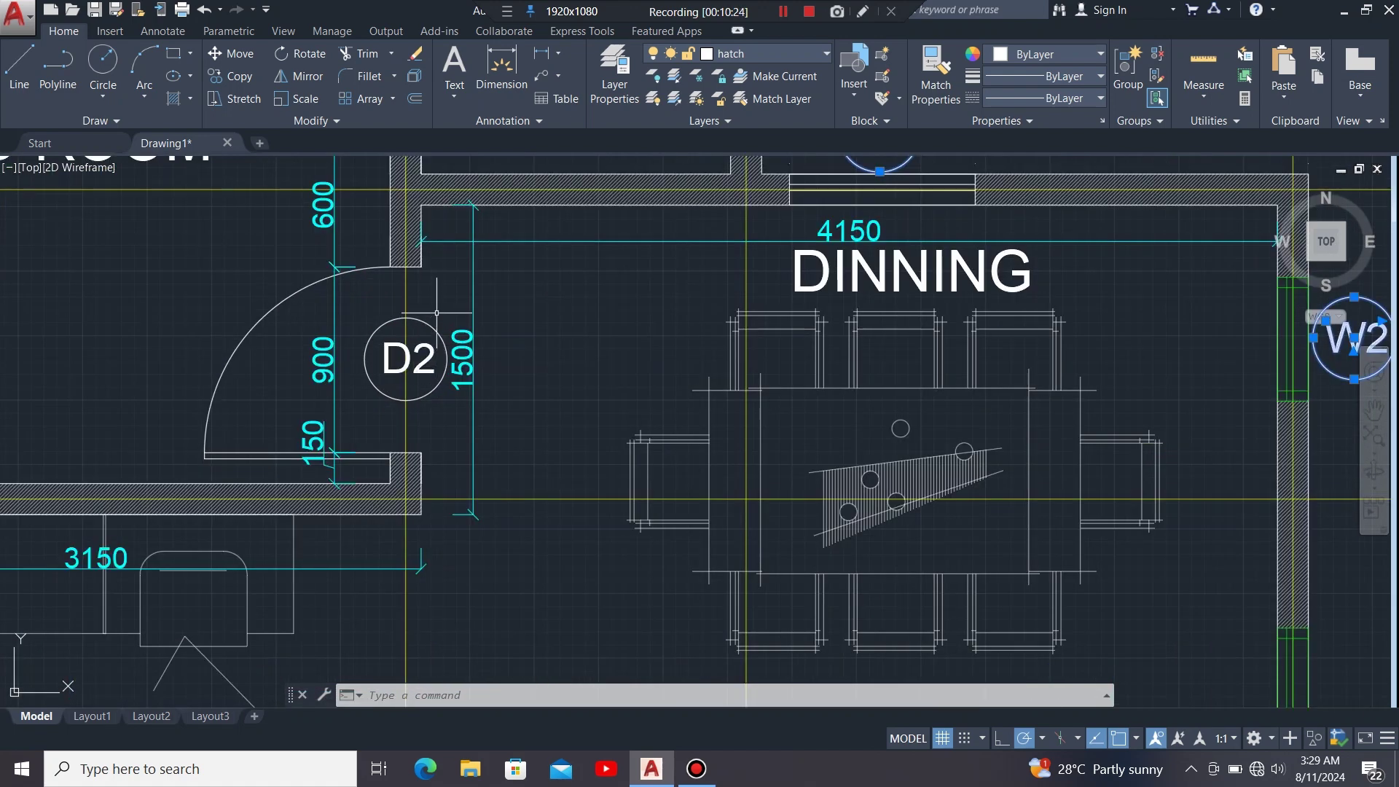
pyautogui.click(437, 313)
pyautogui.click(428, 355)
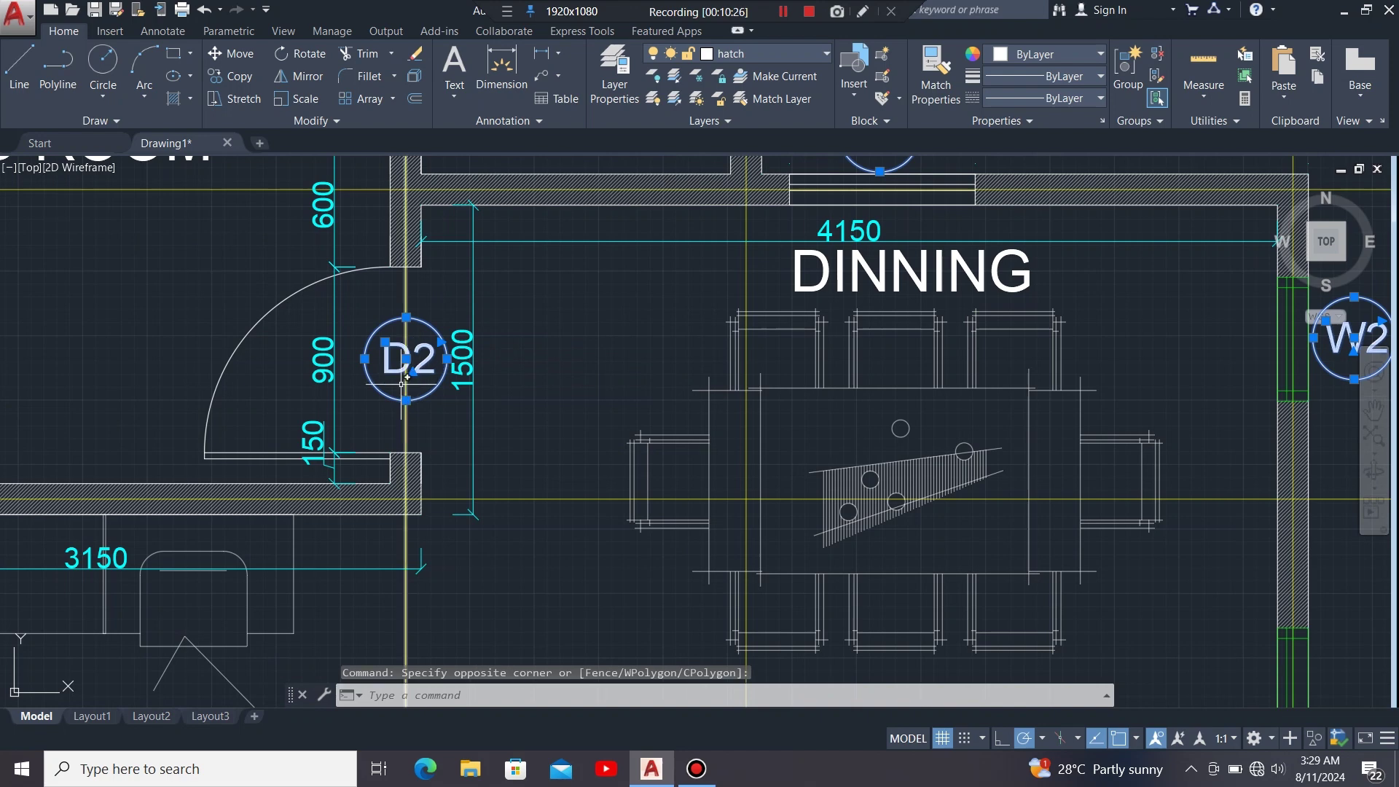
# - Copy the selected door and window tags from the original plan's outer northeast W/C wall corner to the same corner of the second plan
pyautogui.scroll(-8, 390, 394)
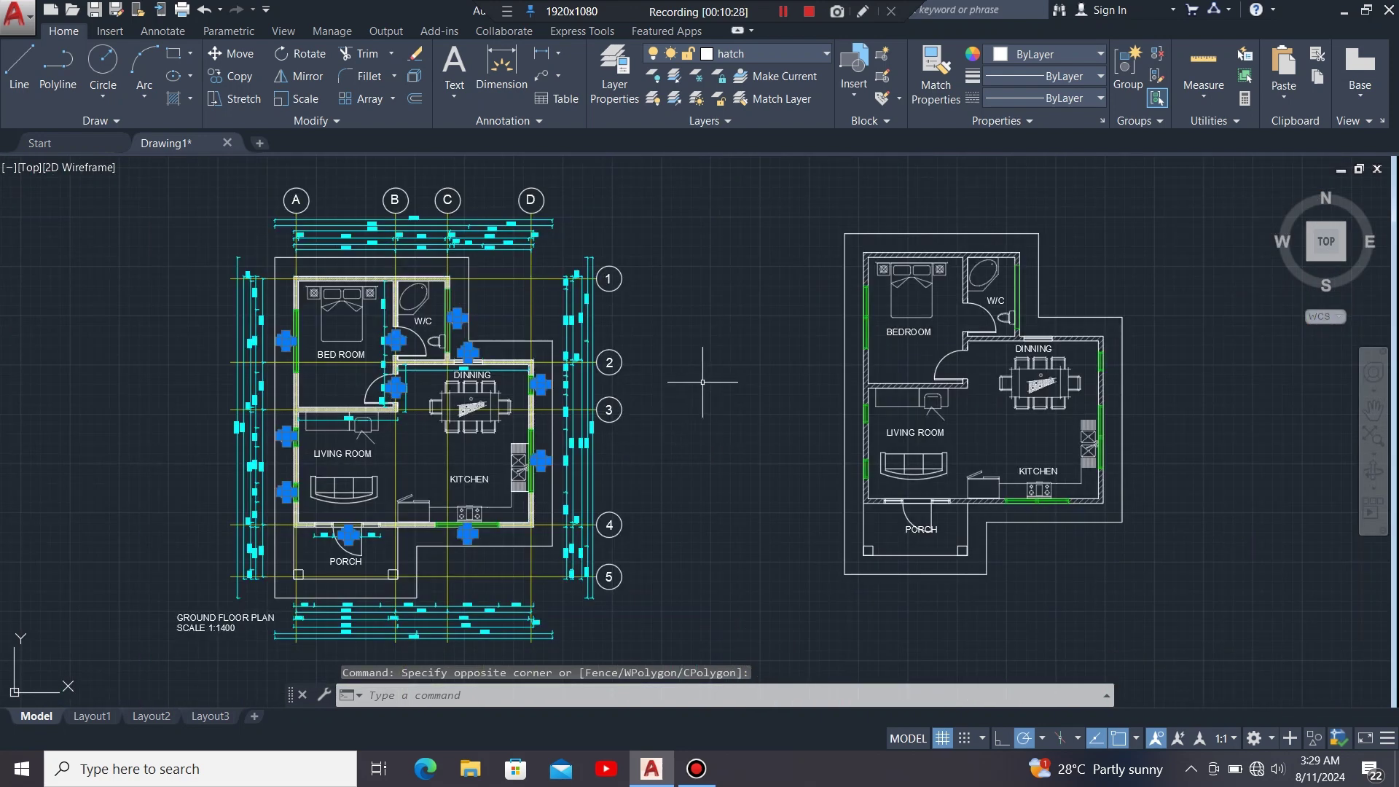
pyautogui.moveTo(702, 381)
pyautogui.mouseDown(button='middle')
pyautogui.moveTo(680, 387)
pyautogui.moveTo(654, 359)
pyautogui.mouseUp(button='middle')
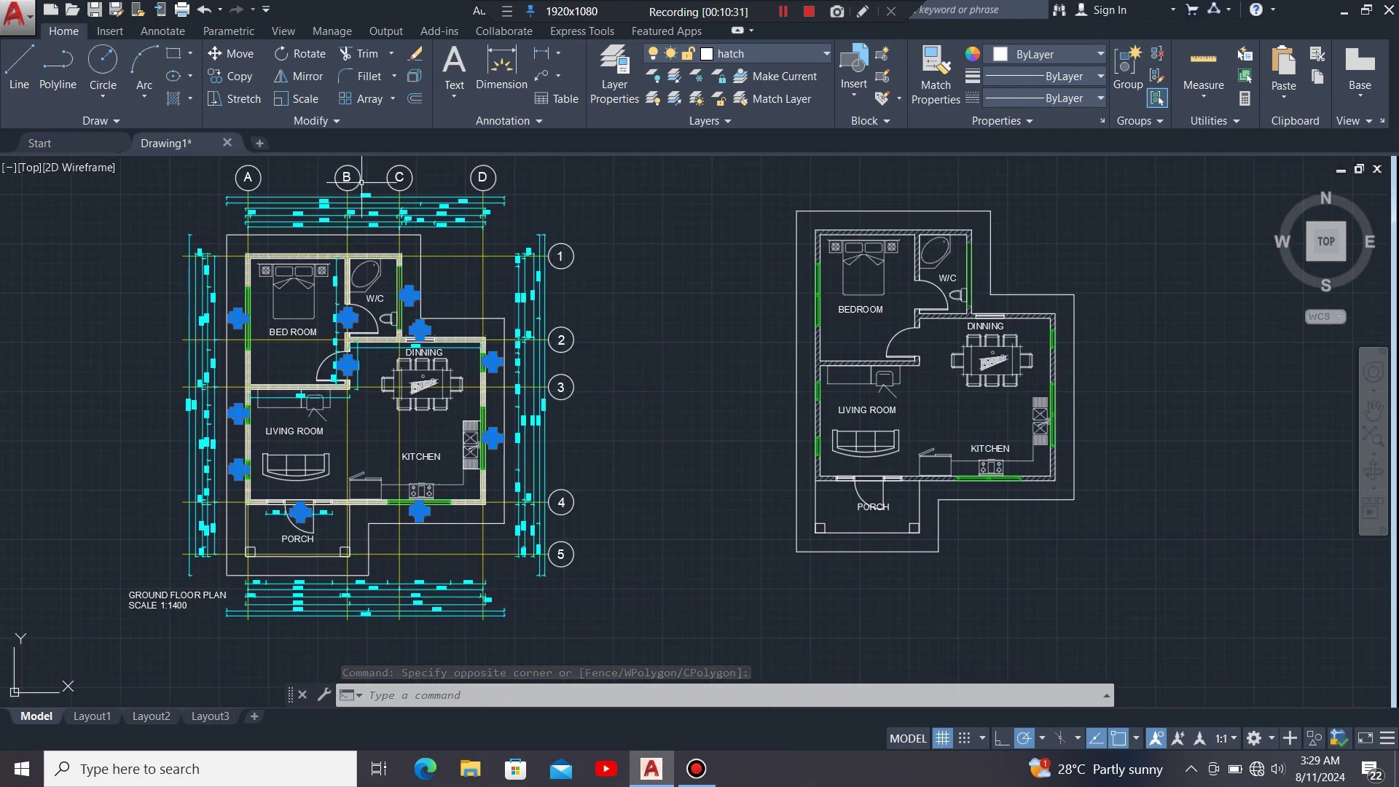
pyautogui.click(233, 73)
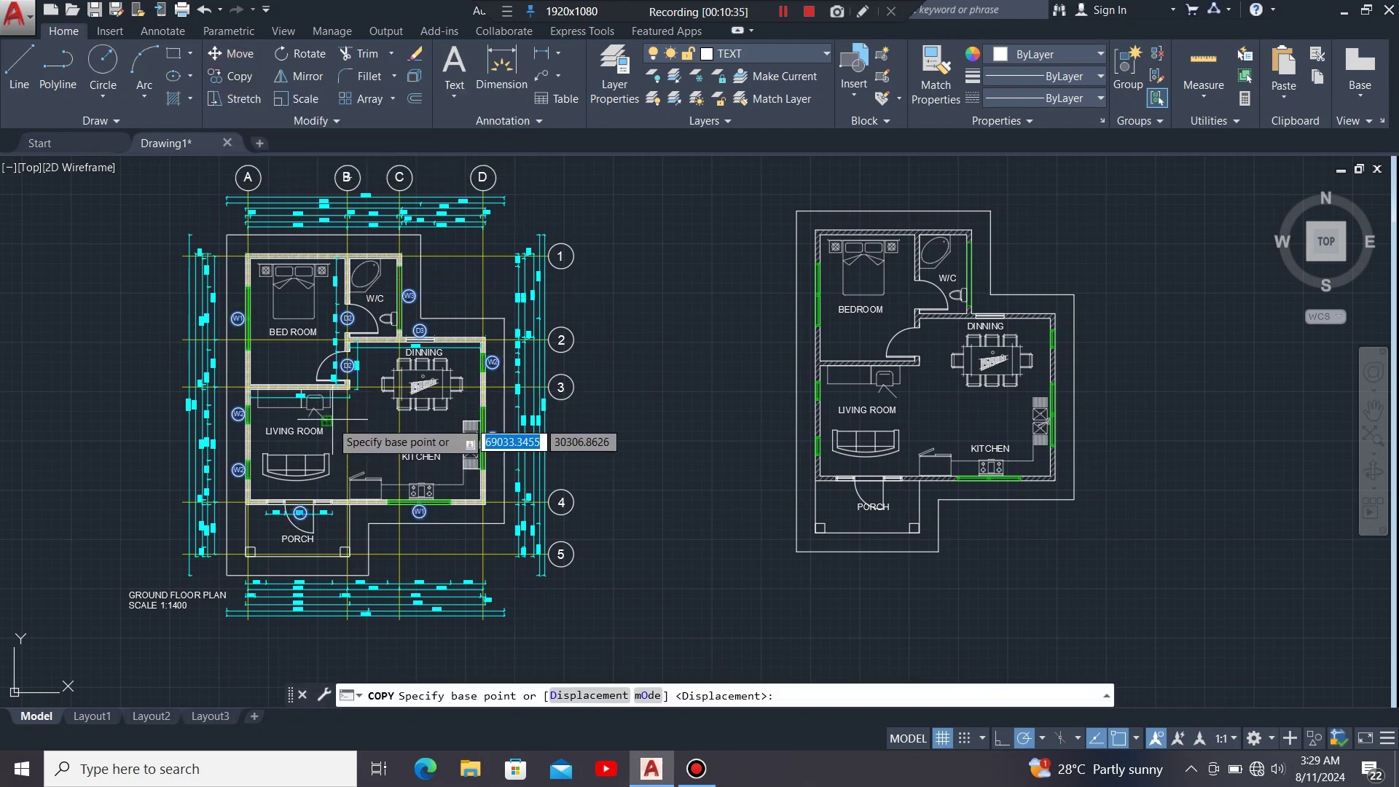
pyautogui.scroll(6, 404, 264)
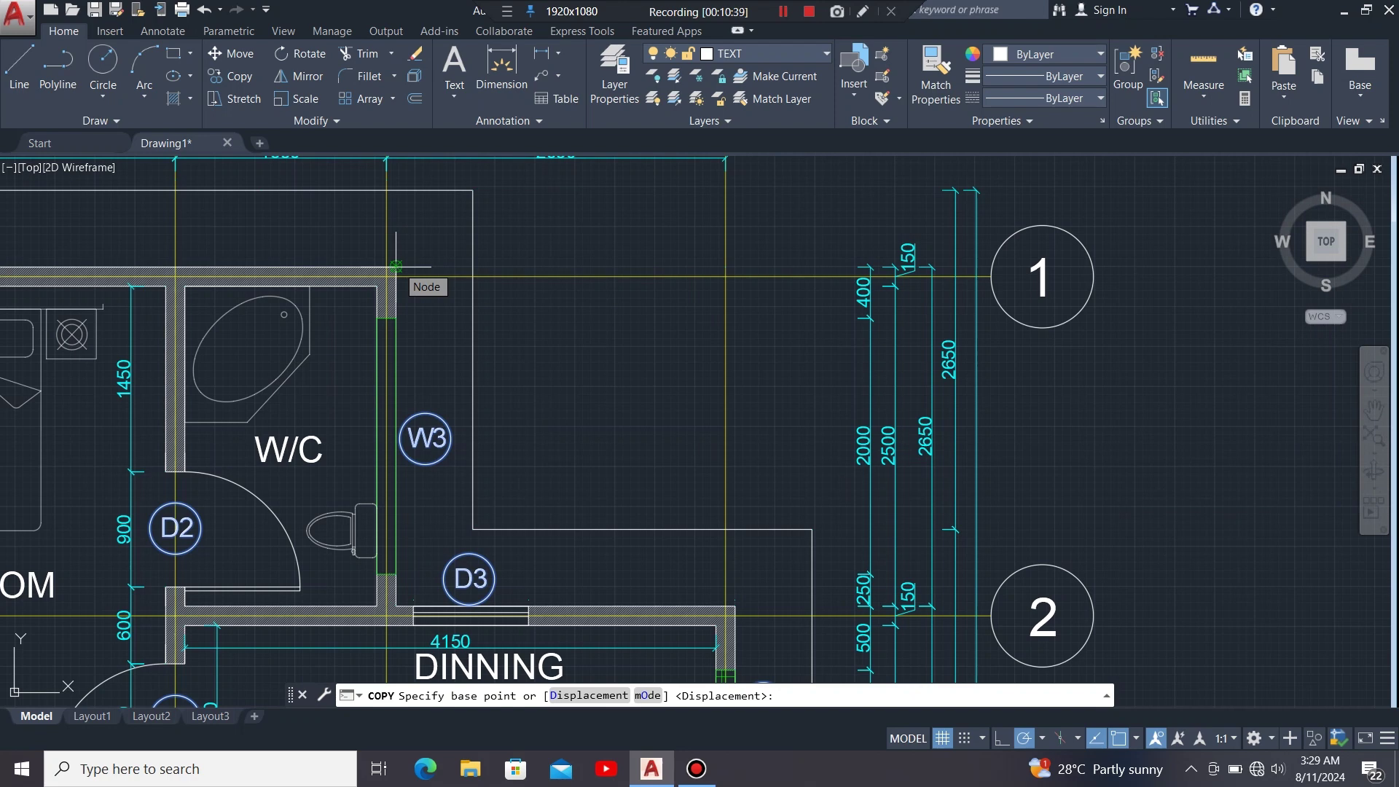
pyautogui.click(395, 266)
pyautogui.scroll(-6, 313, 248)
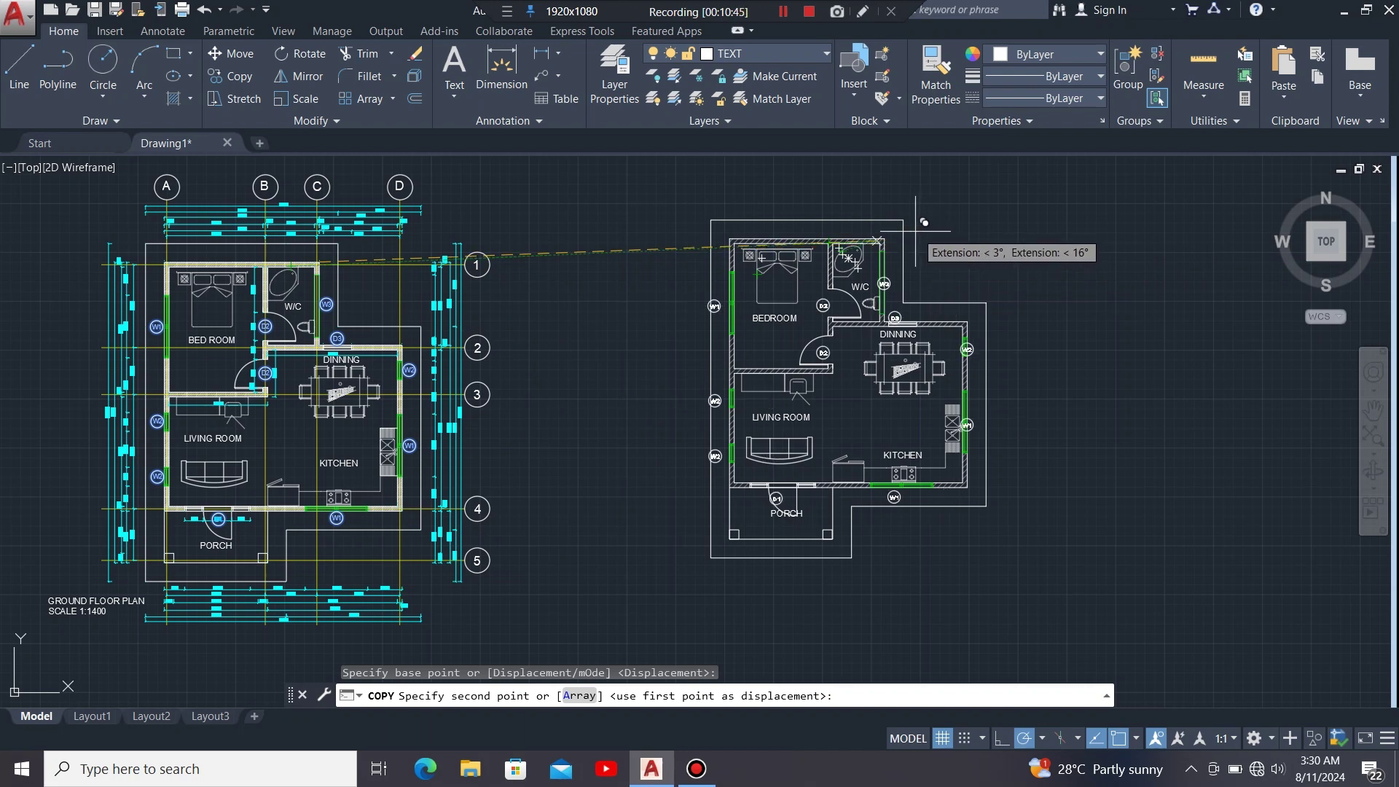
pyautogui.scroll(4, 916, 237)
pyautogui.scroll(2, 837, 242)
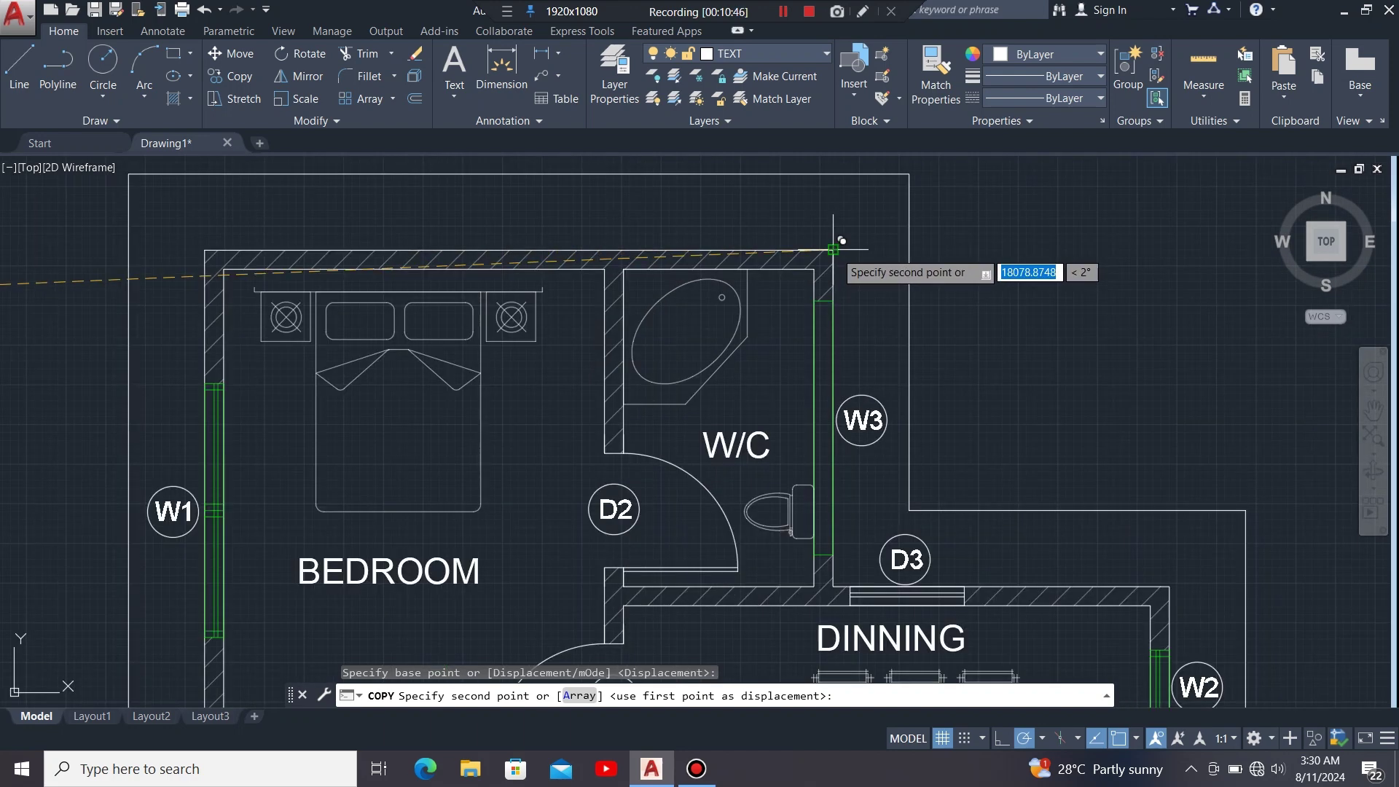
pyautogui.click(833, 249)
pyautogui.scroll(-4, 837, 236)
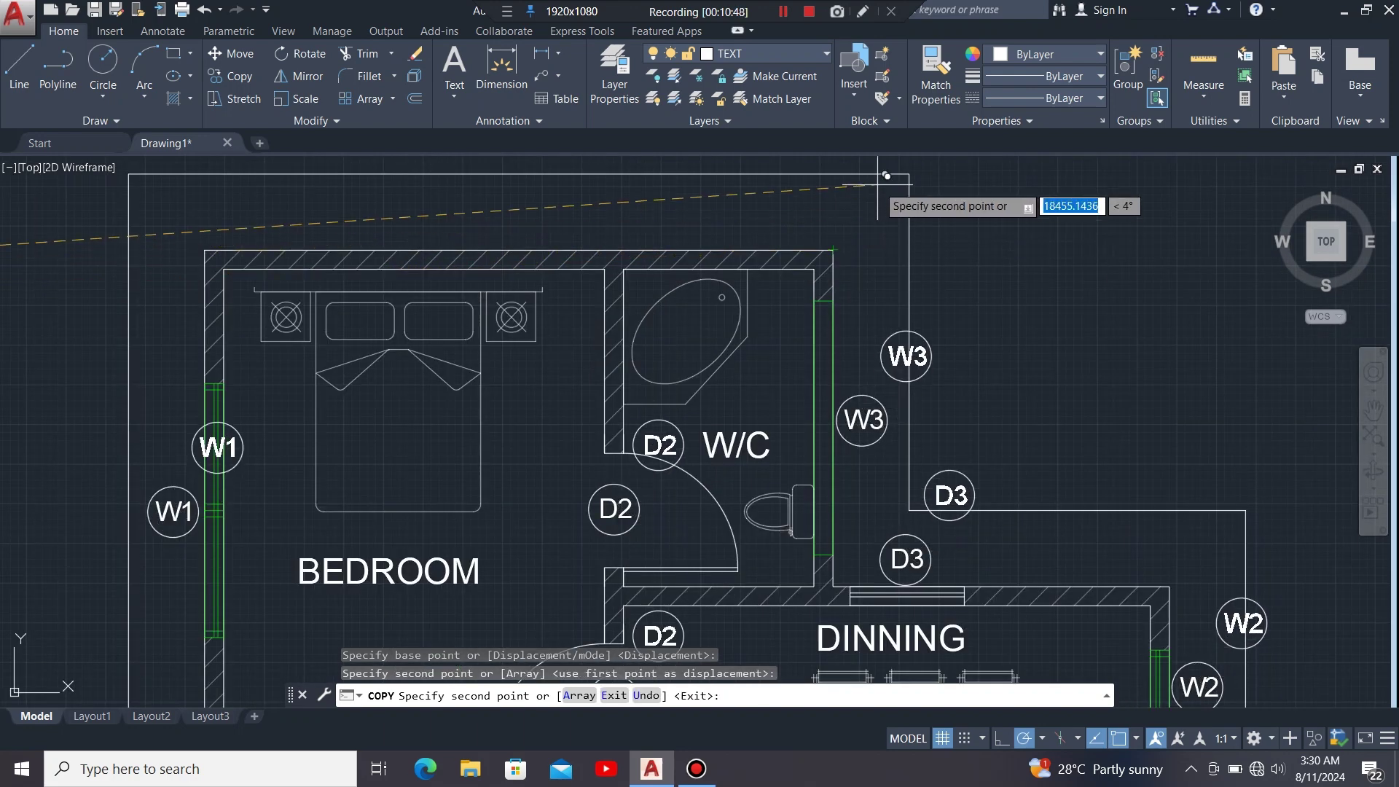
pyautogui.scroll(-2, 951, 210)
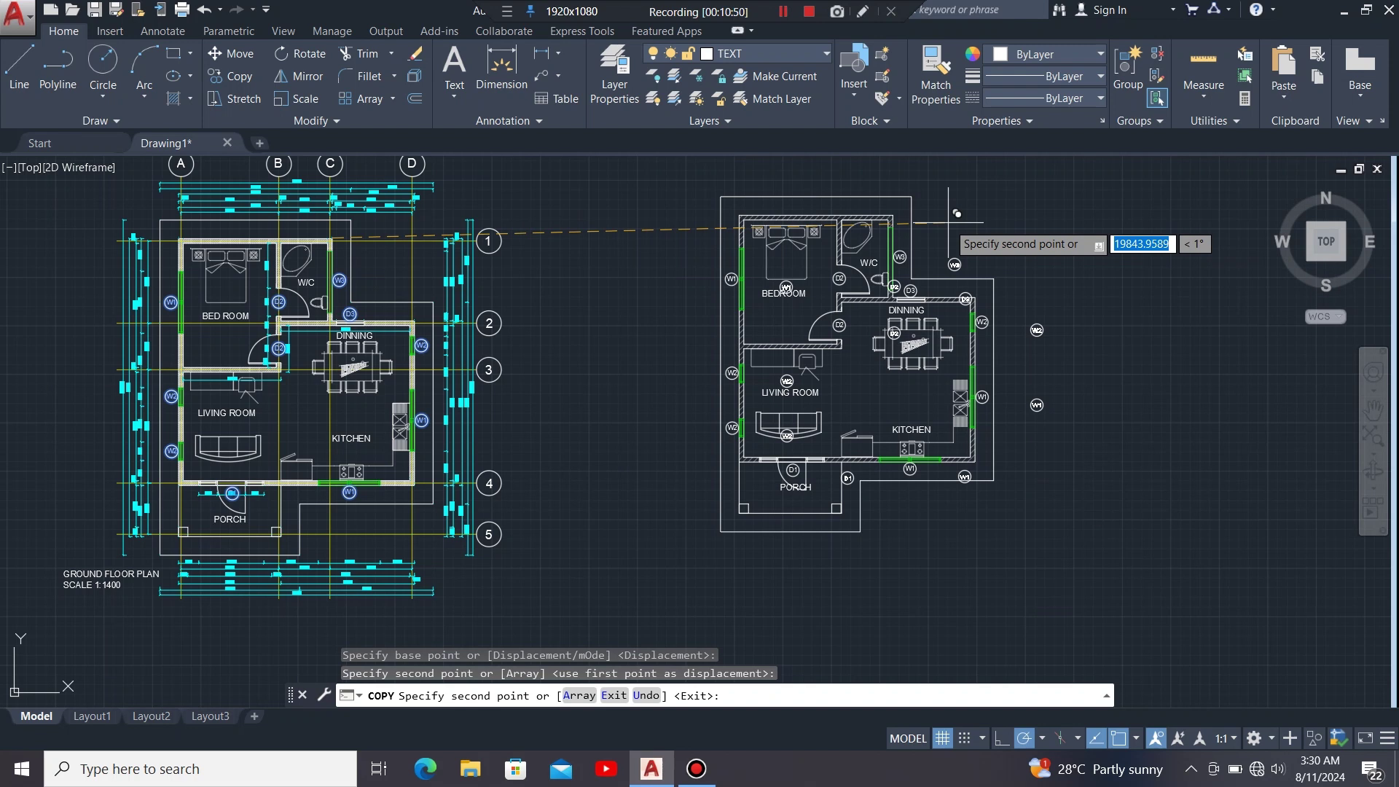
pyautogui.press('Escape')
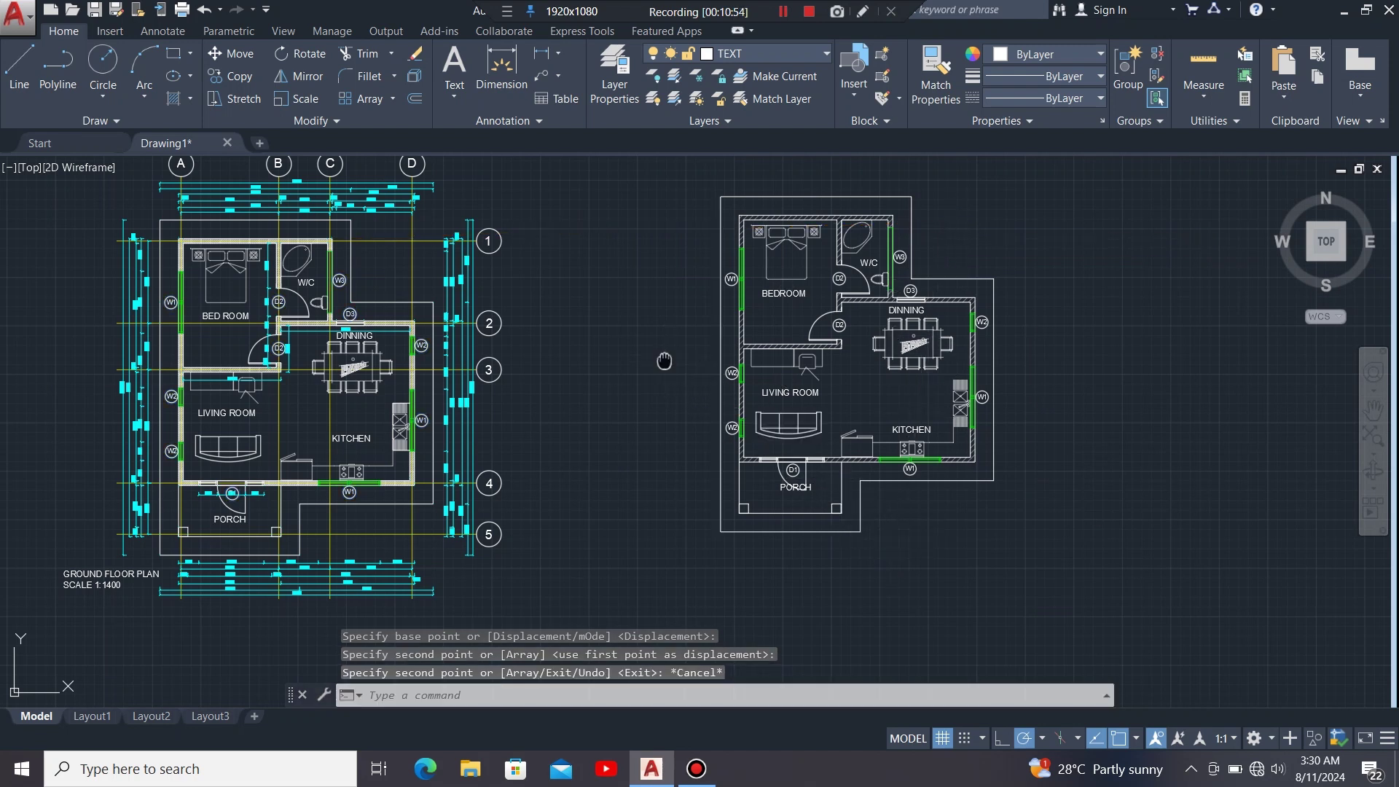
pyautogui.moveTo(664, 361); pyautogui.dragTo(685, 381, button='middle')
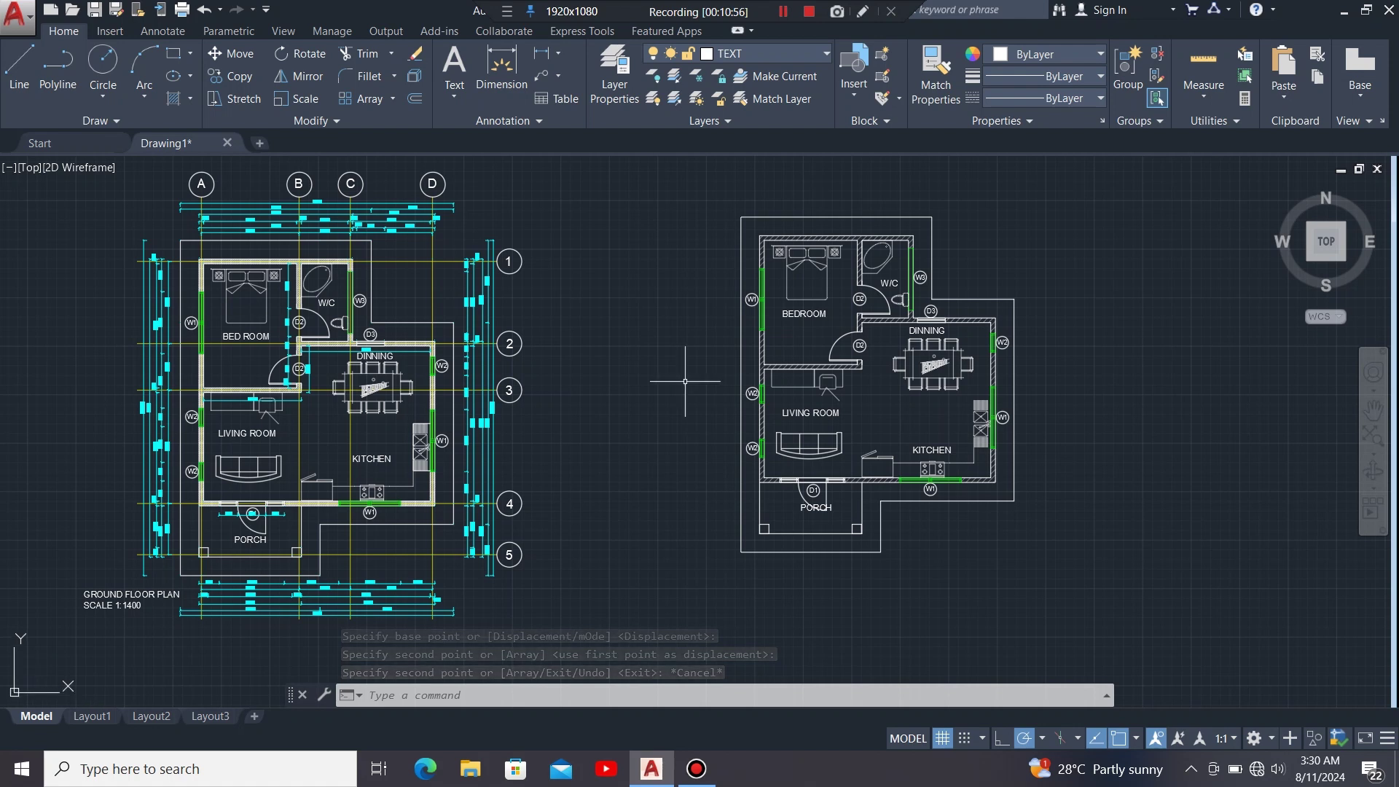